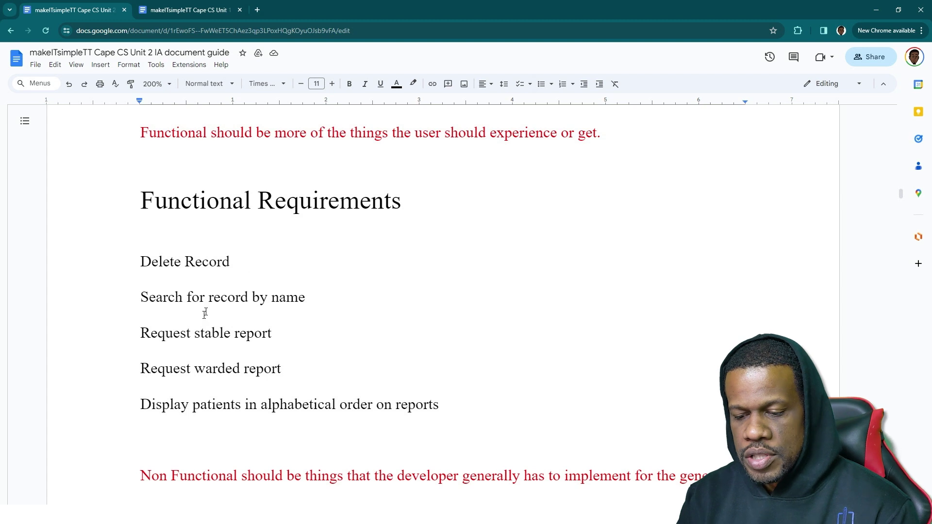
- Review the functional and non-functional requirements in the document guide, continuing to the Design Specification section
scroll(408, 306, down, 8)
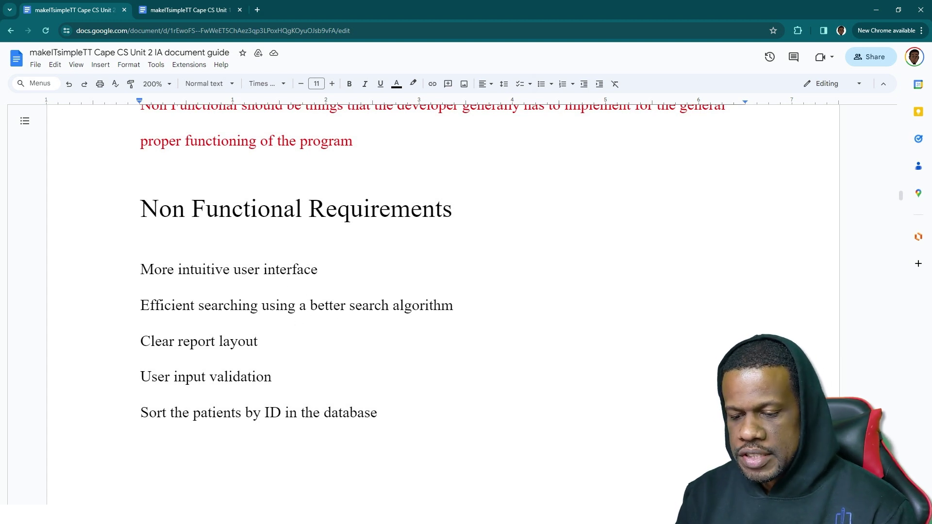
scroll(432, 262, down, 1)
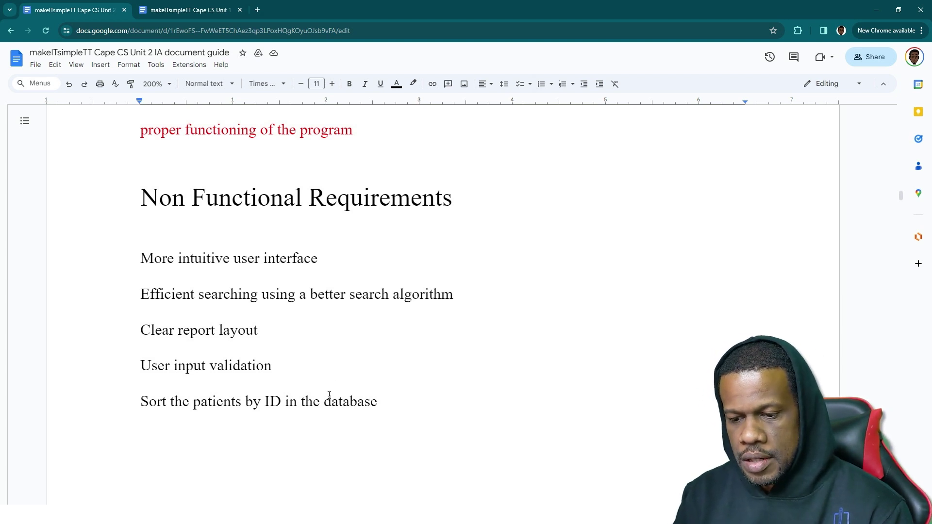
scroll(329, 395, up, 5)
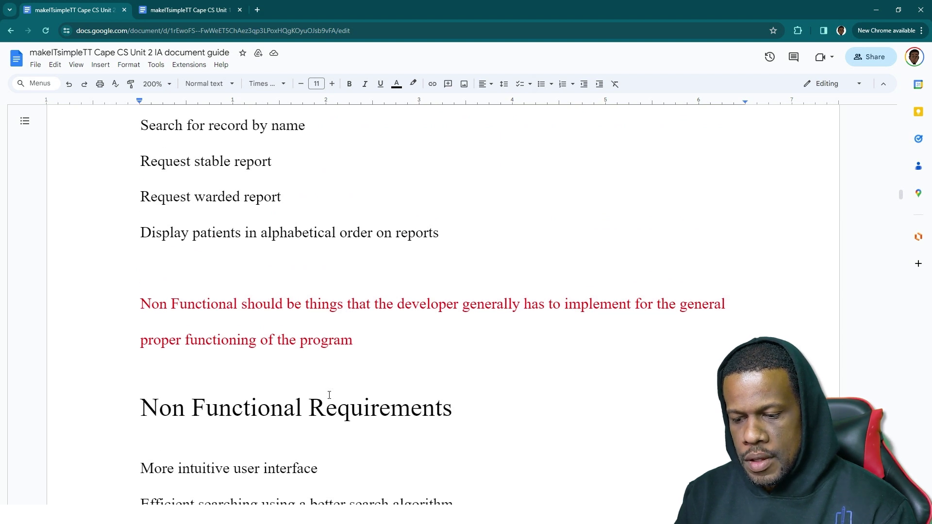
scroll(329, 395, down, 8)
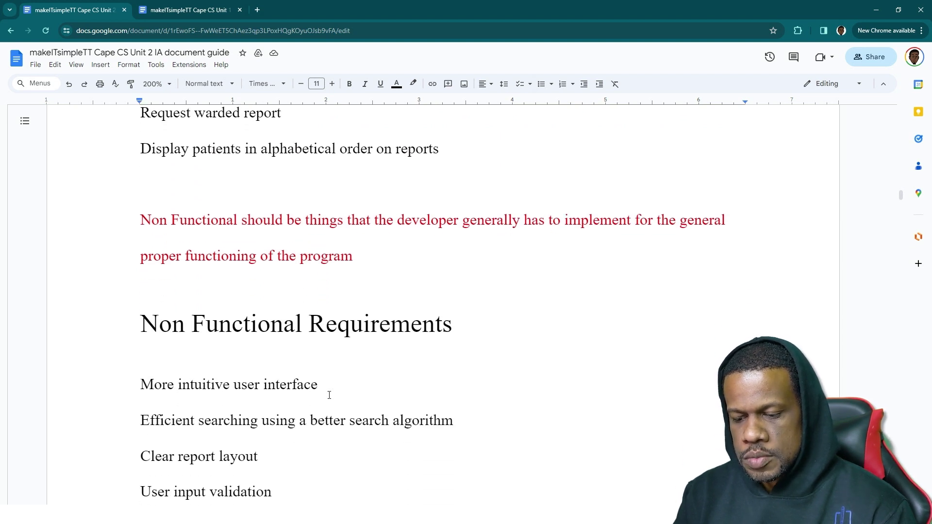
scroll(329, 395, down, 9)
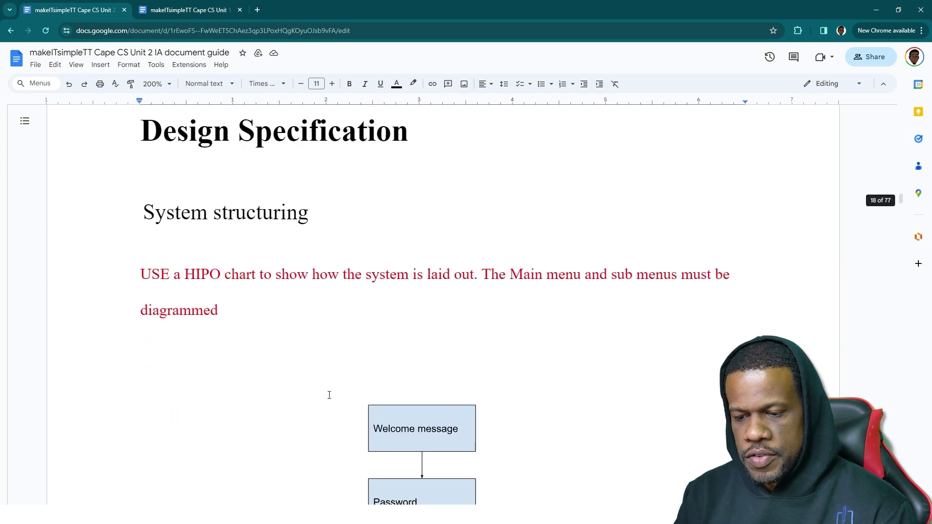
scroll(329, 395, up, 1)
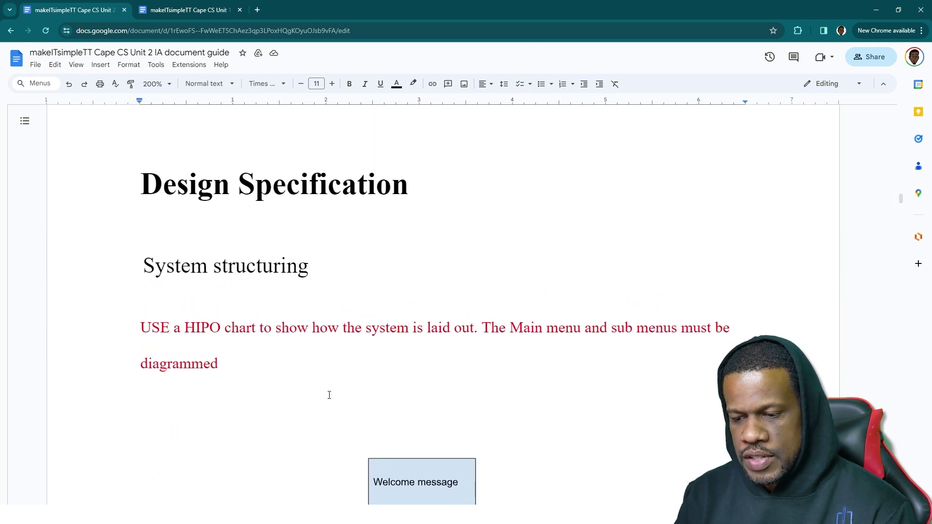
- Switch to the Computer Science syllabus PDF in Drawboard PDF and read the System structuring criteria of the mark scheme
key(alt+Tab)
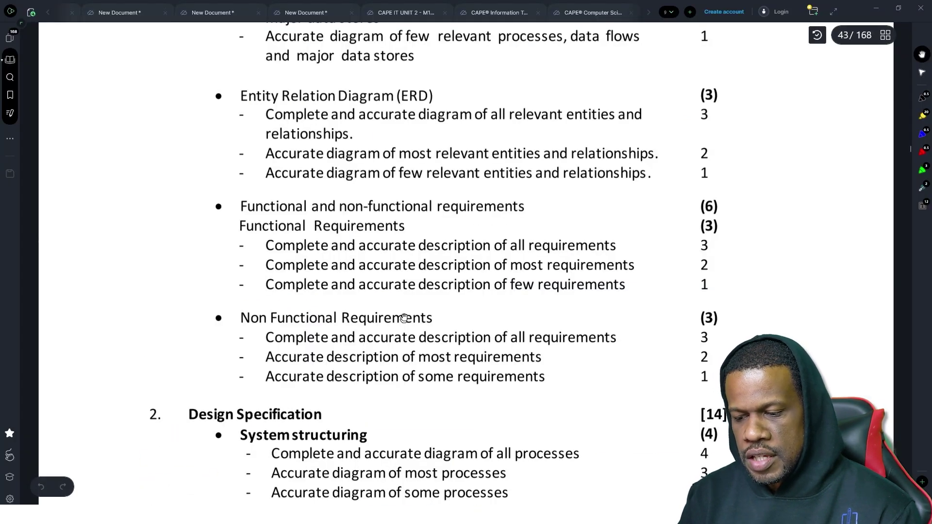
scroll(714, 263, down, 3)
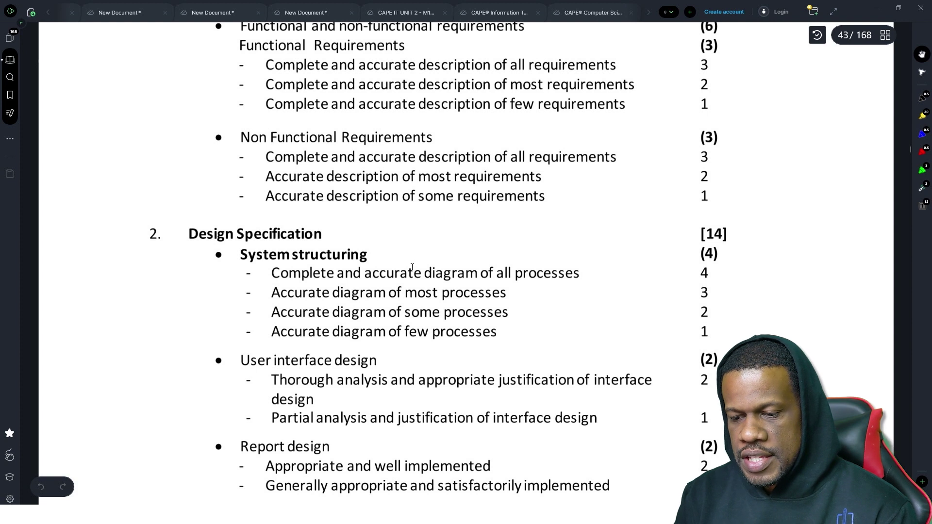
scroll(413, 267, down, 1)
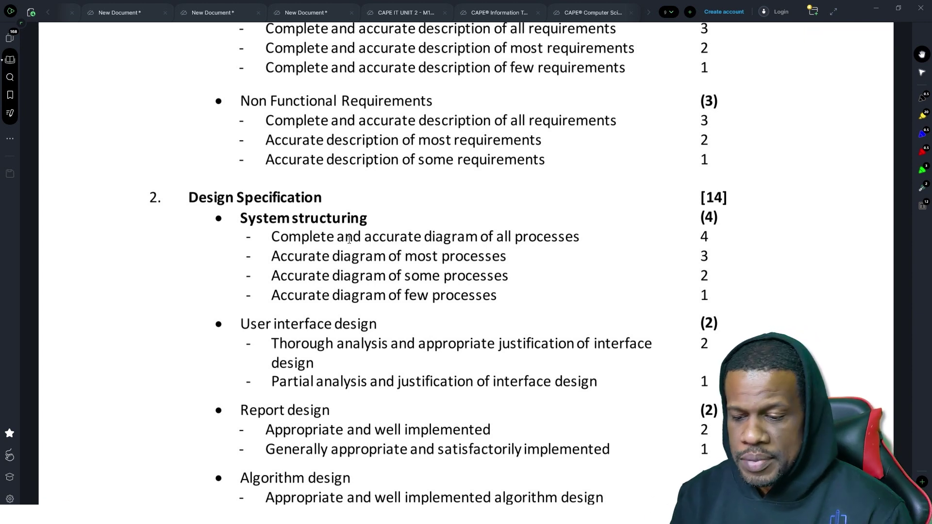
- Return to the guide in Google Docs and examine the HIPO chart of the main menu and print submenus
key(alt+Tab)
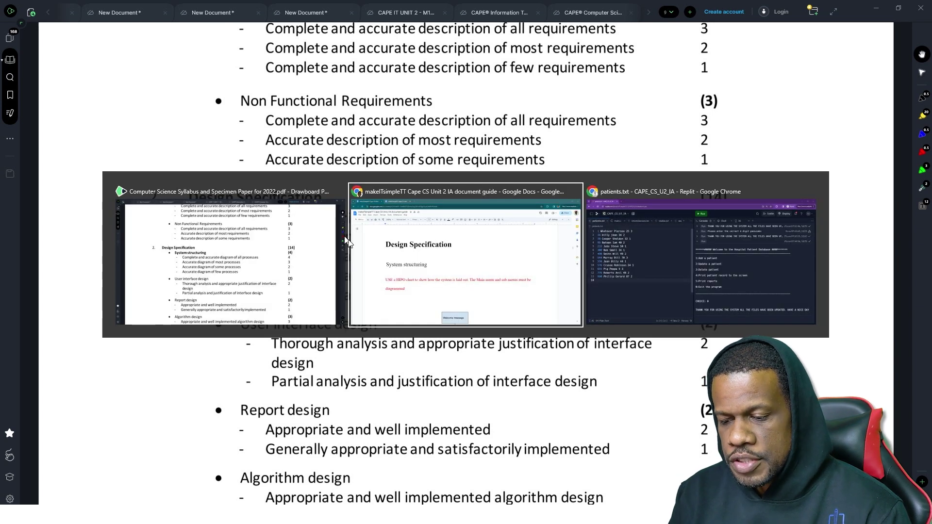
scroll(383, 225, down, 7)
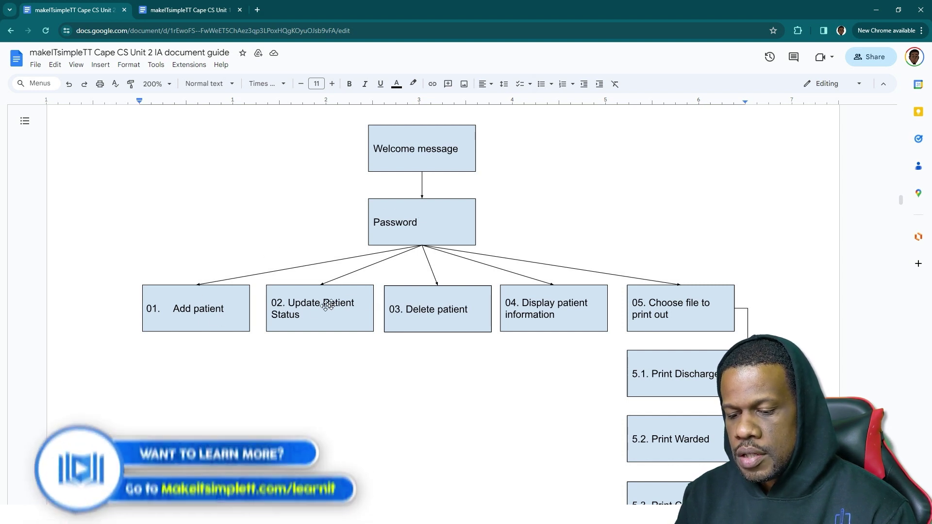
scroll(570, 305, down, 1)
scroll(570, 304, down, 2)
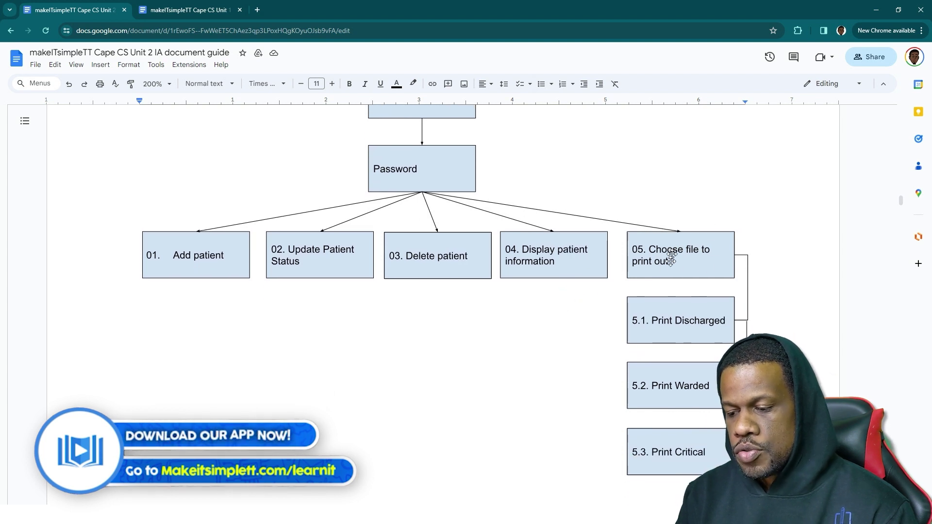
scroll(683, 265, down, 2)
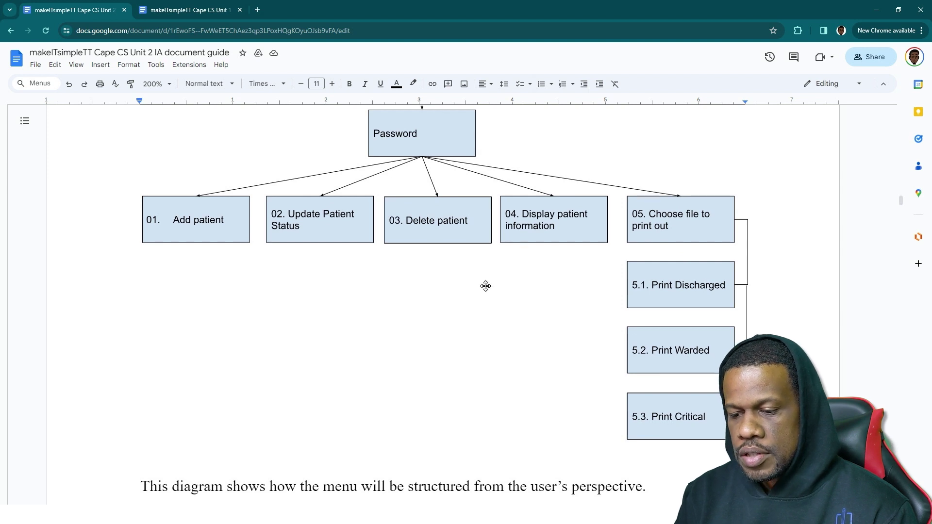
scroll(485, 285, up, 2)
- Switch to the syllabus PDF and read the User interface design criteria under Design Specification
key(alt+Tab)
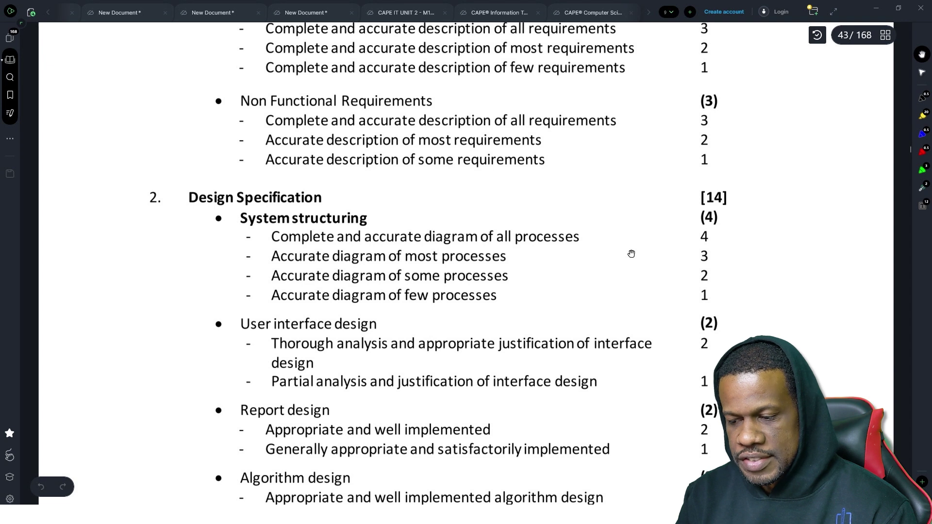
scroll(583, 260, down, 1)
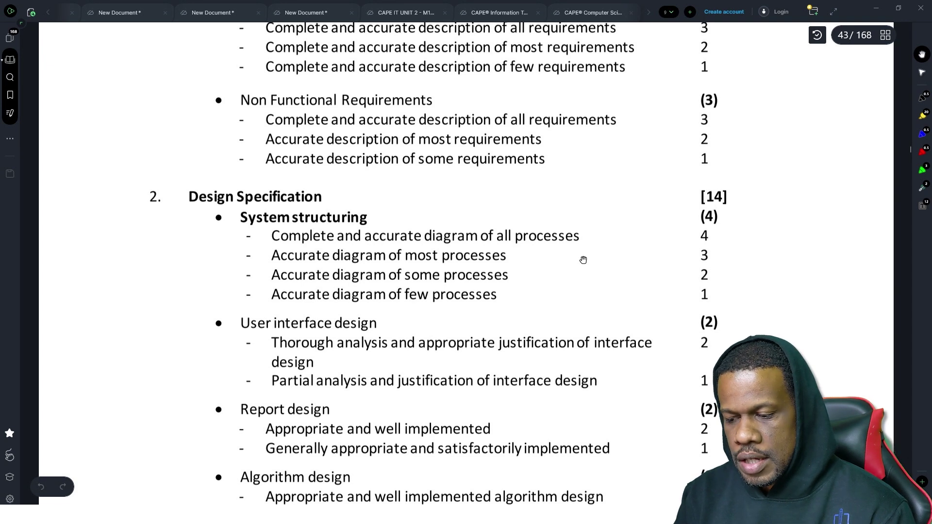
scroll(583, 260, down, 2)
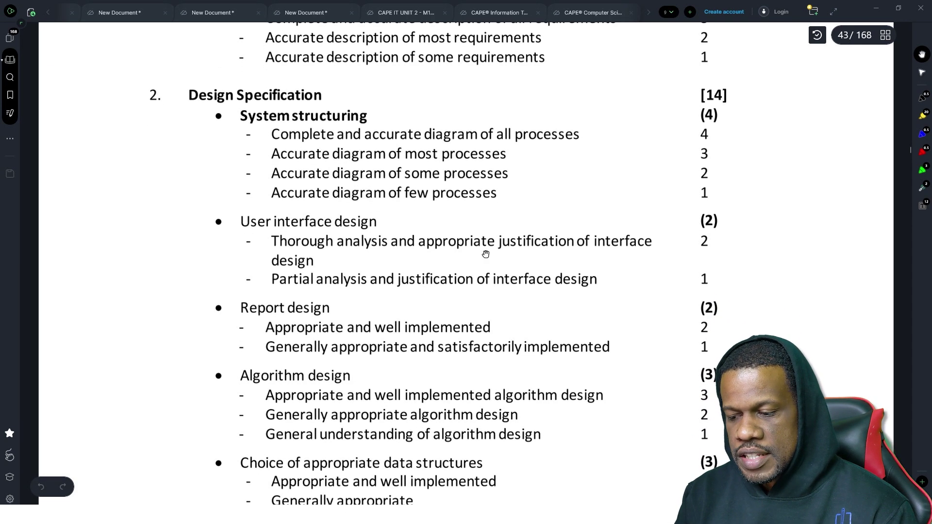
- Return to the guide and examine the User interface instructions, the main menu justification and the Option 1 patient information screen
key(alt+Tab)
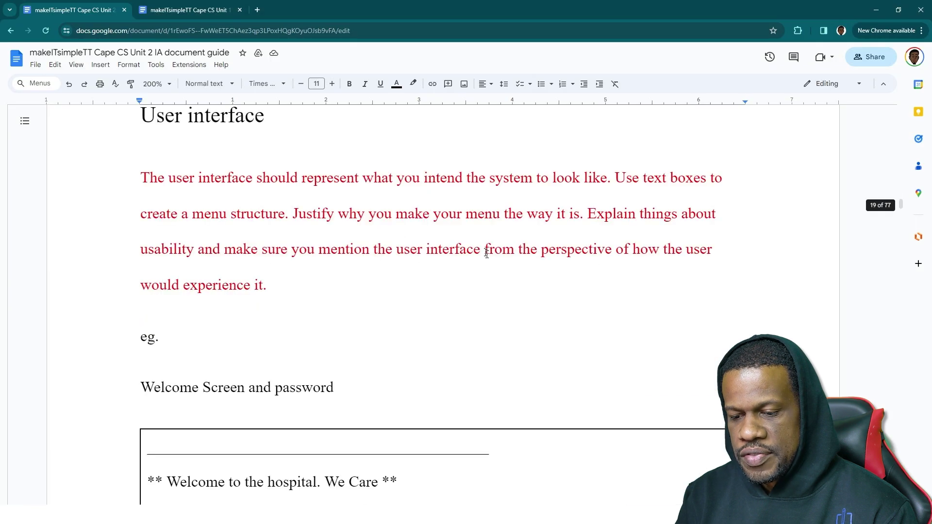
scroll(484, 251, down, 1)
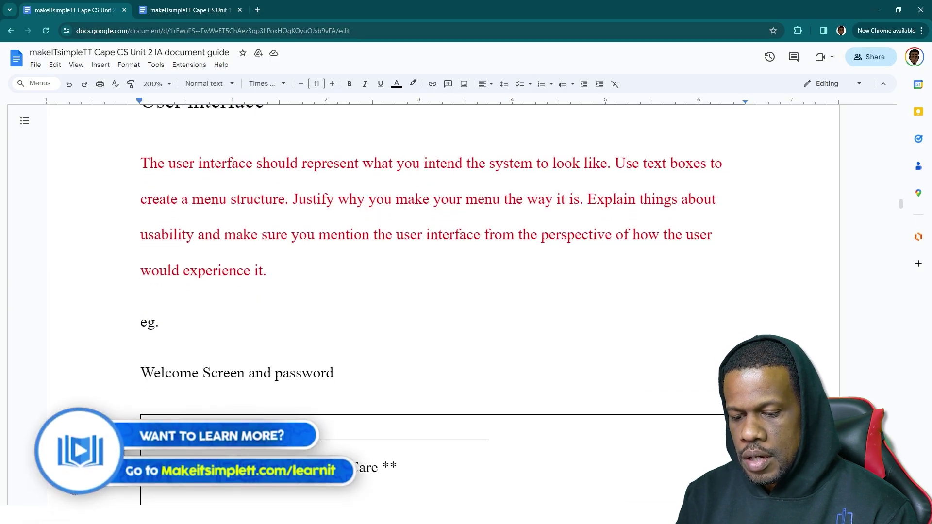
scroll(437, 292, down, 5)
scroll(248, 259, down, 10)
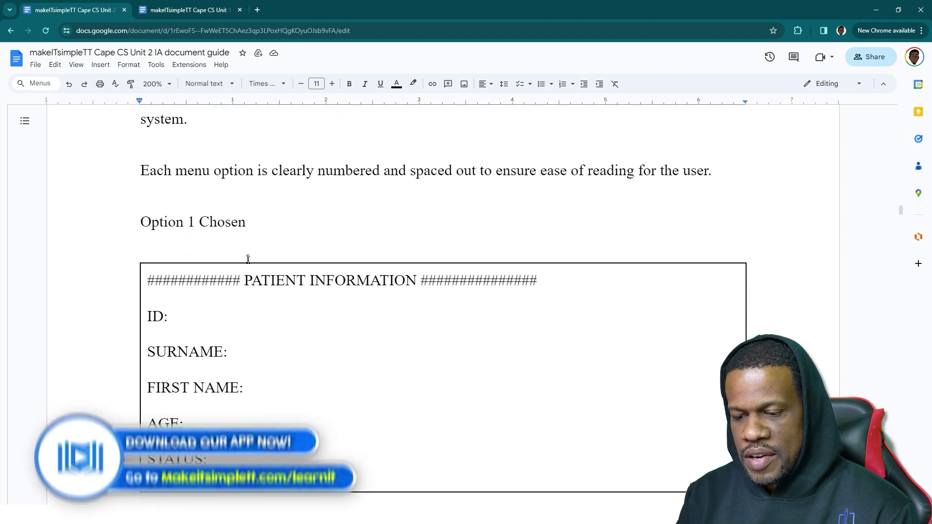
scroll(248, 260, up, 4)
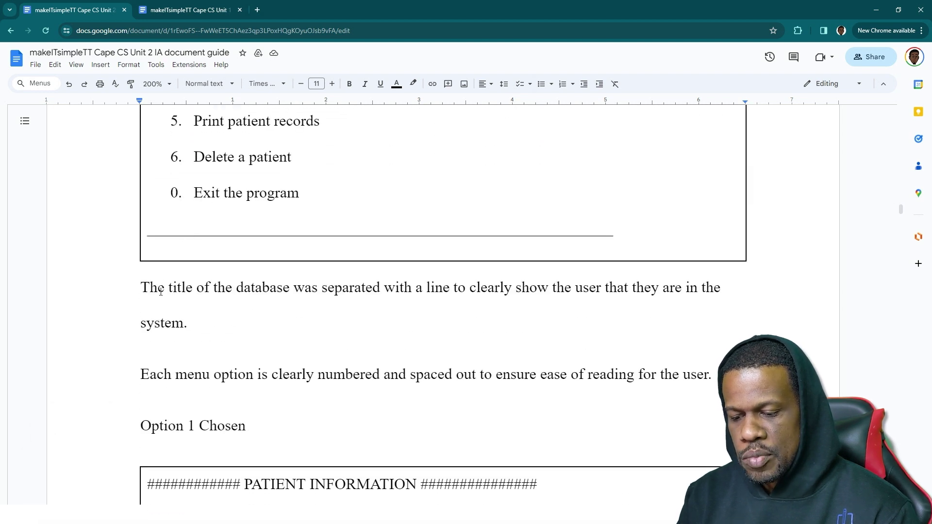
scroll(174, 347, down, 3)
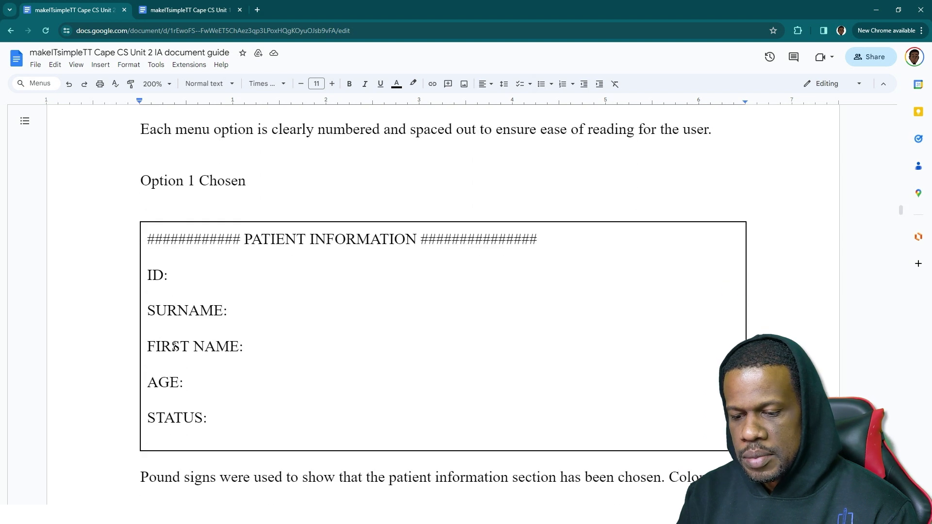
scroll(174, 347, up, 1)
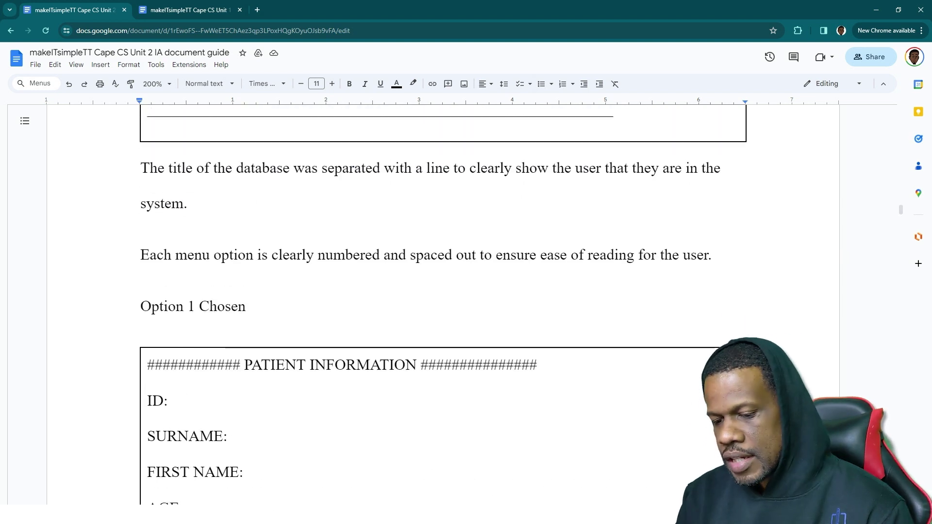
- Look through the remaining user interface mock-ups and their justifications, from updating a patient to exiting the program
scroll(172, 276, down, 8)
scroll(173, 277, down, 10)
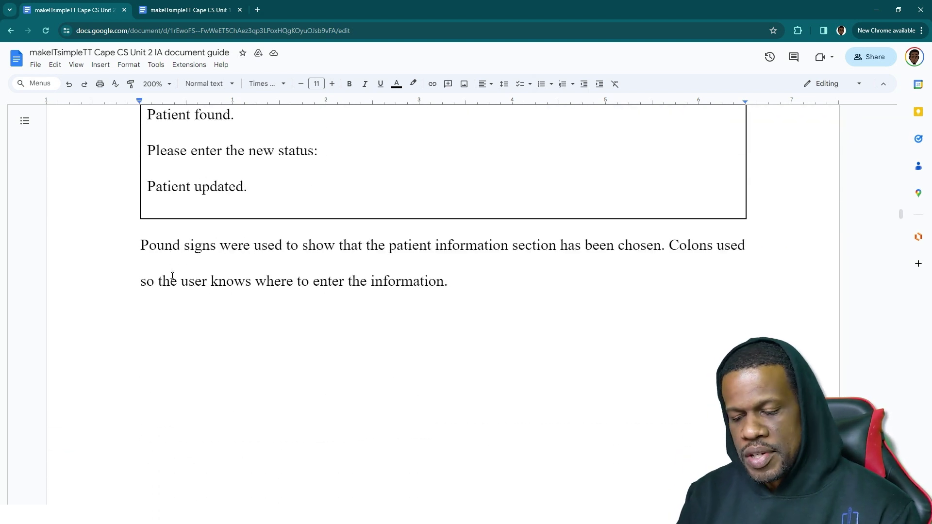
scroll(173, 275, down, 10)
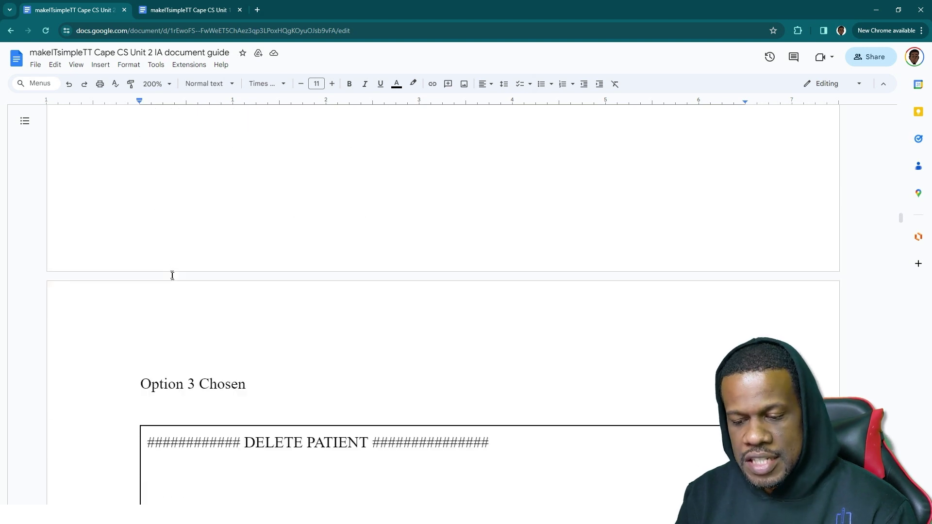
scroll(172, 275, down, 12)
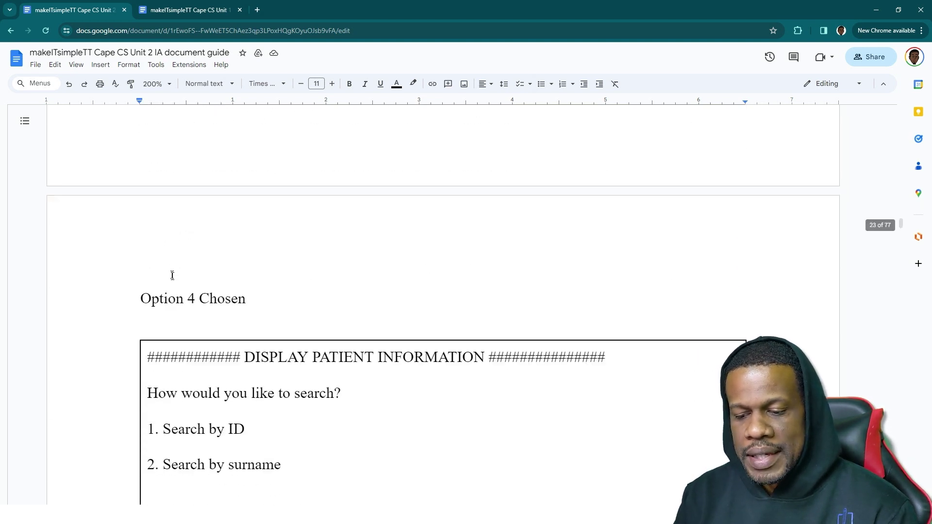
scroll(173, 275, down, 12)
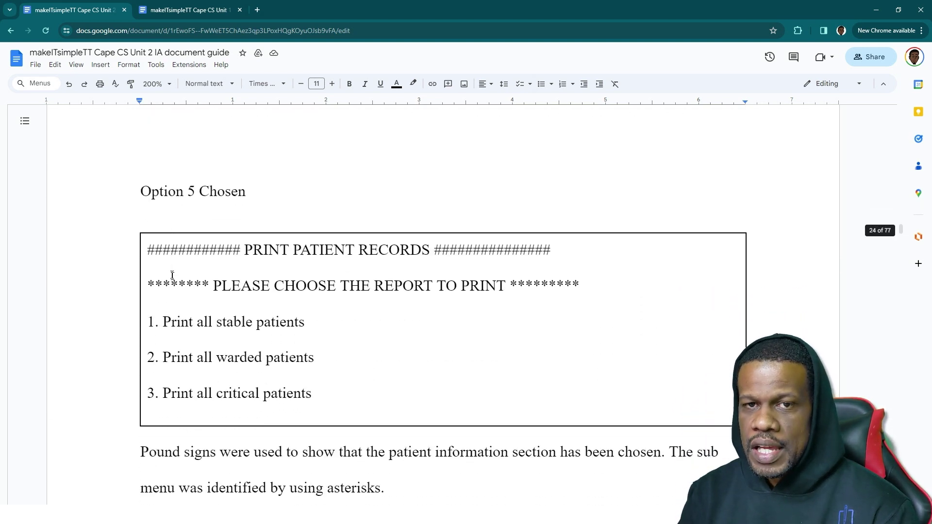
scroll(172, 275, down, 12)
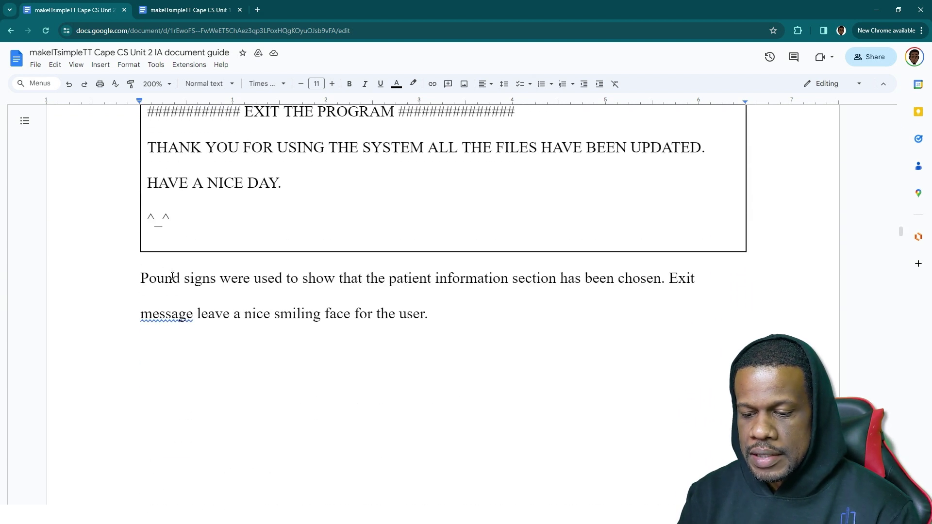
scroll(173, 275, down, 10)
scroll(172, 275, up, 15)
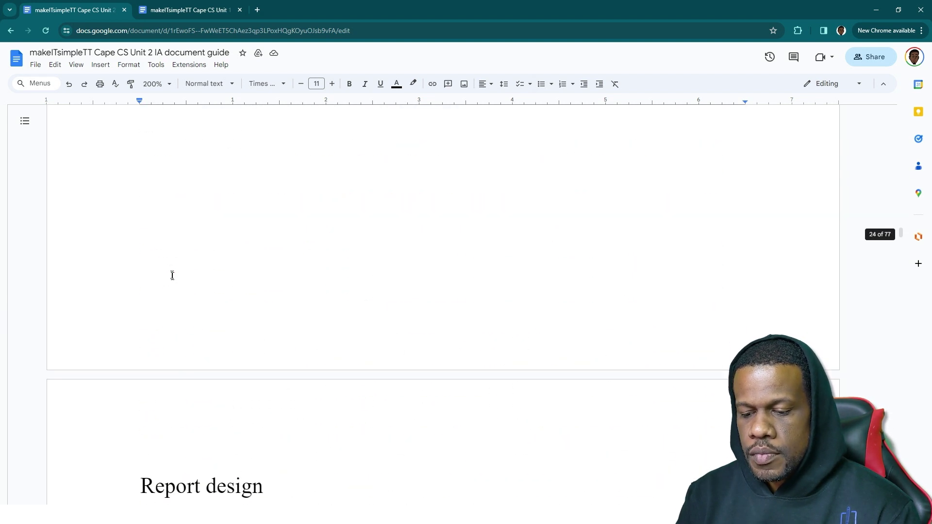
- Check the Report design criteria in the syllabus PDF against the sample report layout and its justification in the guide
scroll(173, 275, up, 2)
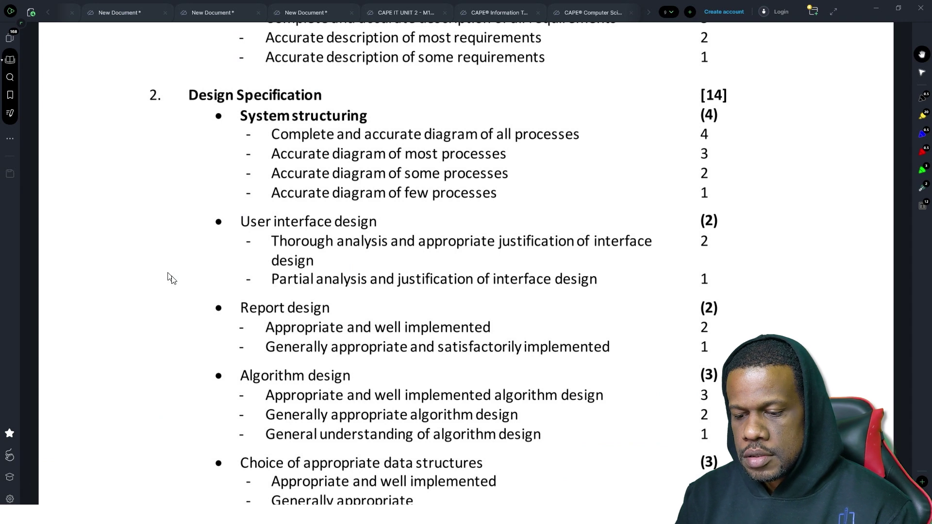
scroll(258, 291, down, 2)
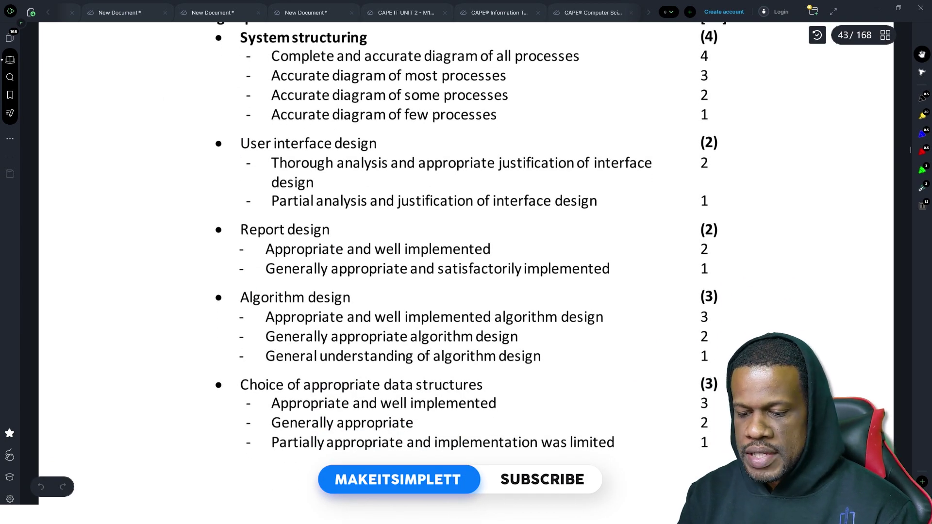
key(alt+Tab)
scroll(341, 258, down, 5)
scroll(341, 258, down, 10)
scroll(341, 258, up, 2)
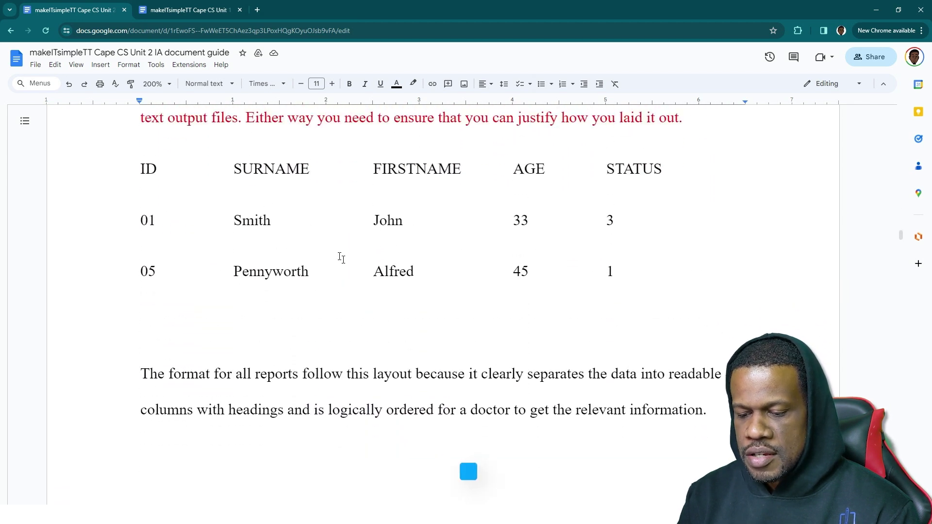
scroll(341, 258, up, 1)
scroll(208, 309, down, 2)
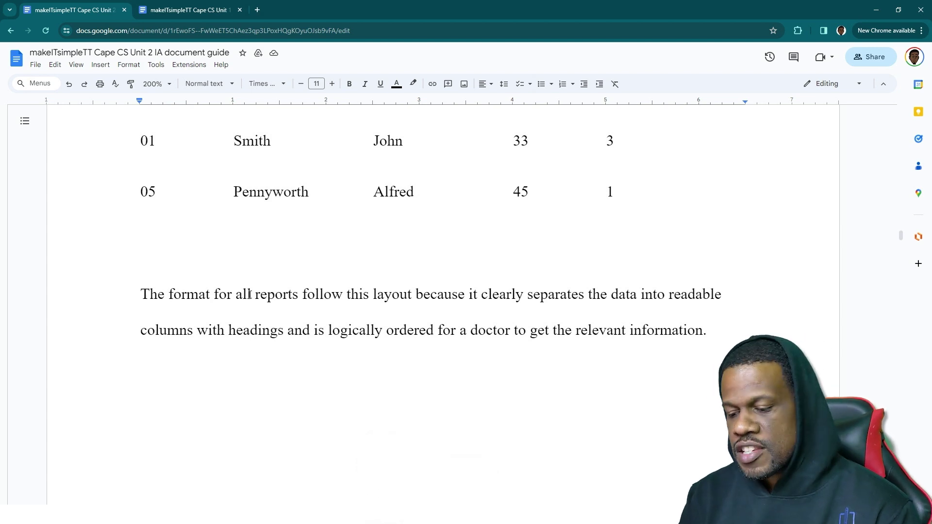
scroll(250, 294, down, 3)
scroll(250, 294, down, 6)
scroll(250, 295, up, 12)
scroll(250, 295, down, 2)
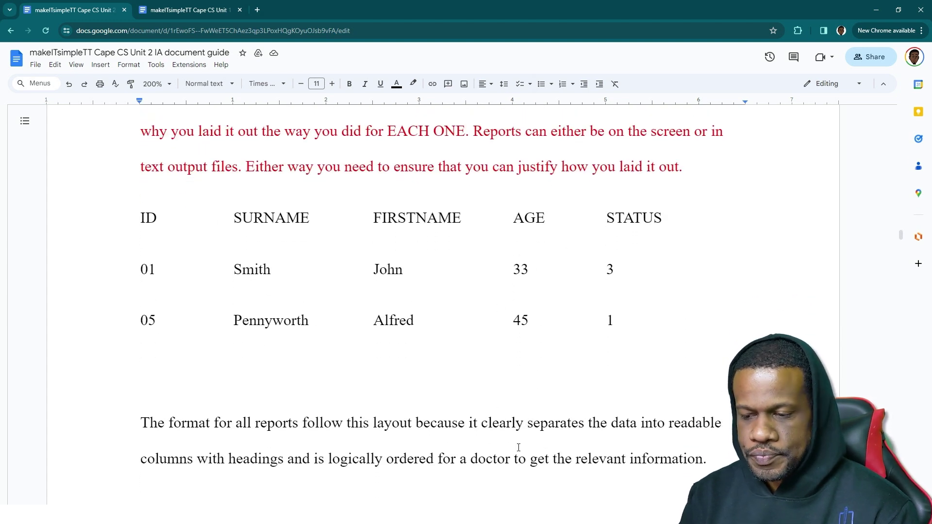
- Switch to the syllabus PDF and read the Algorithm design criteria
key(alt+Tab)
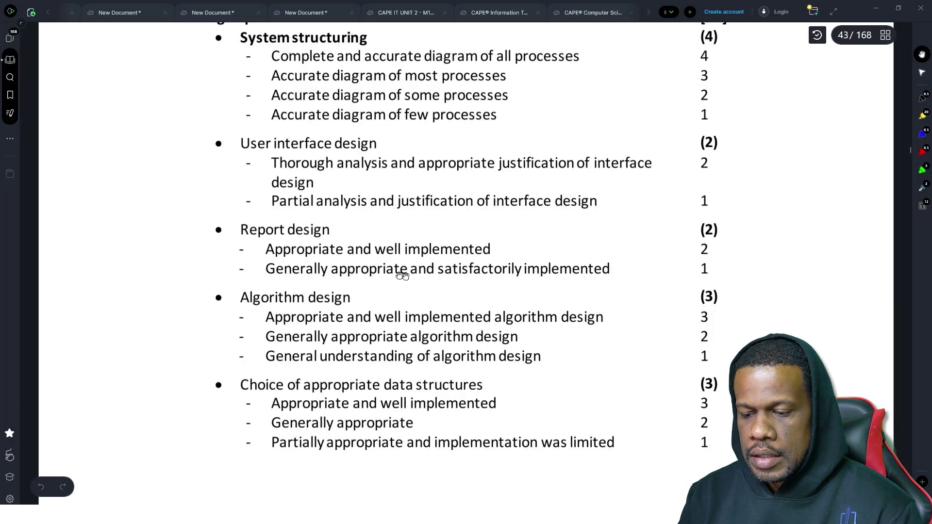
scroll(381, 272, down, 1)
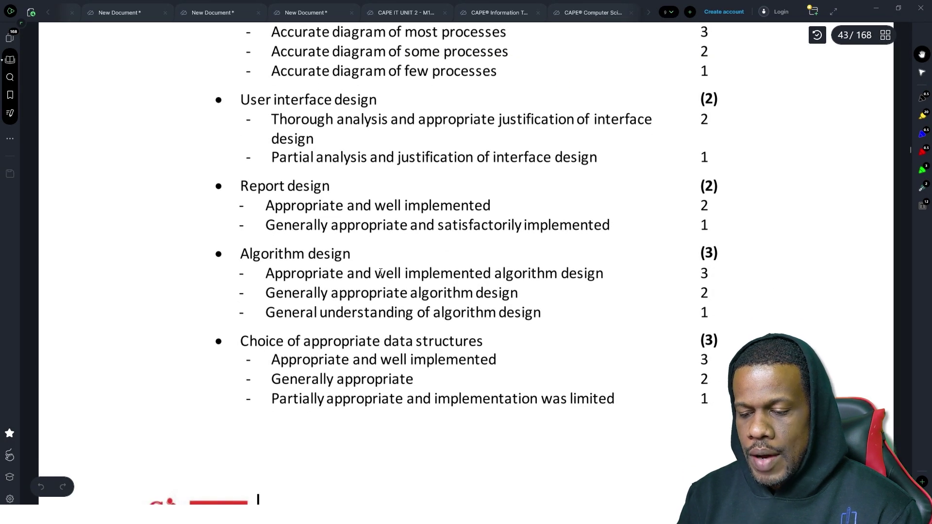
- Return to the document guide and review the Report design instructions, sample report table and layout justification
key(alt+Tab)
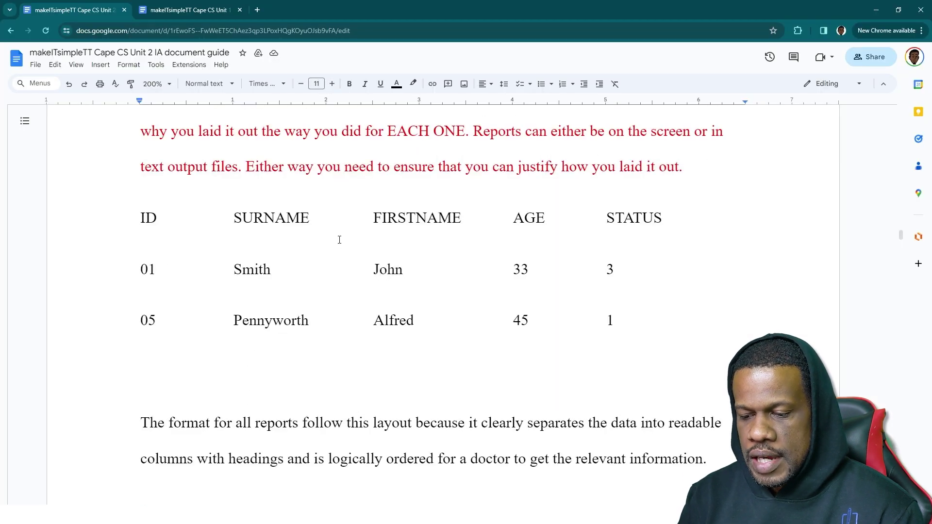
scroll(339, 239, up, 2)
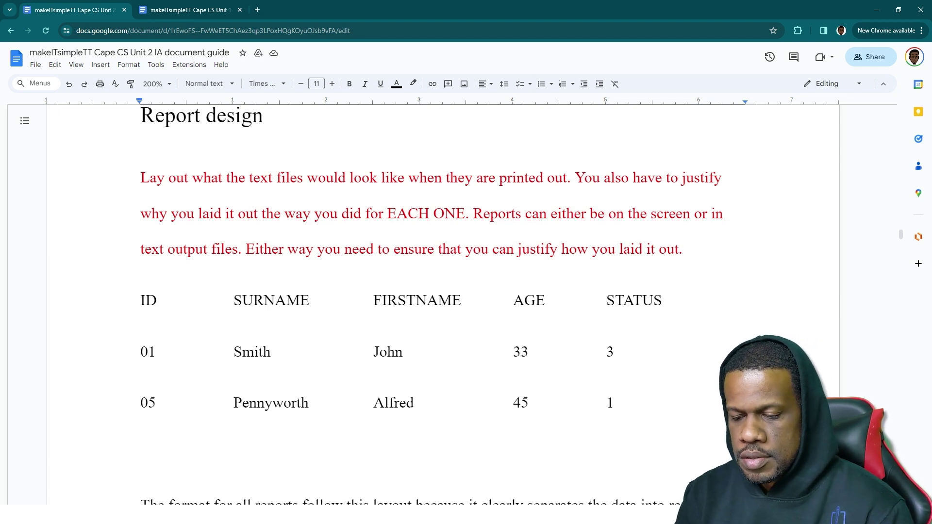
scroll(432, 305, down, 2)
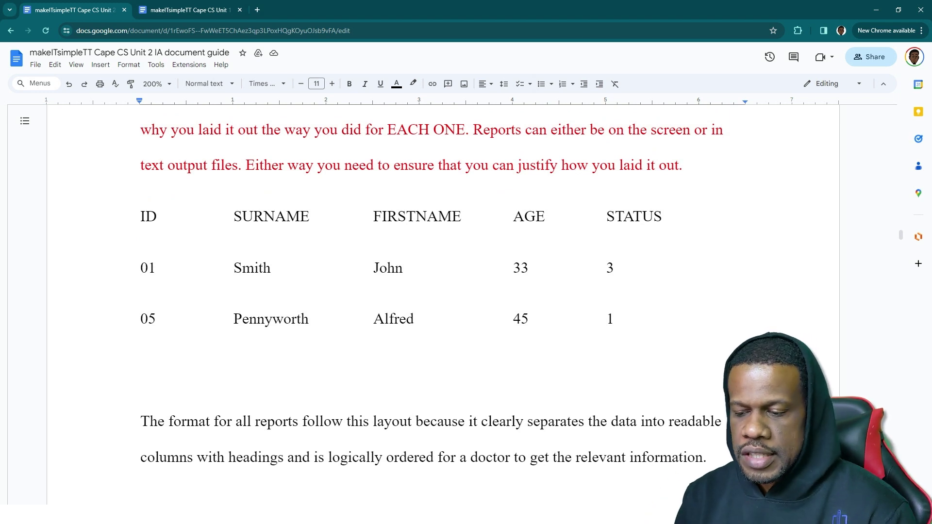
scroll(432, 291, down, 12)
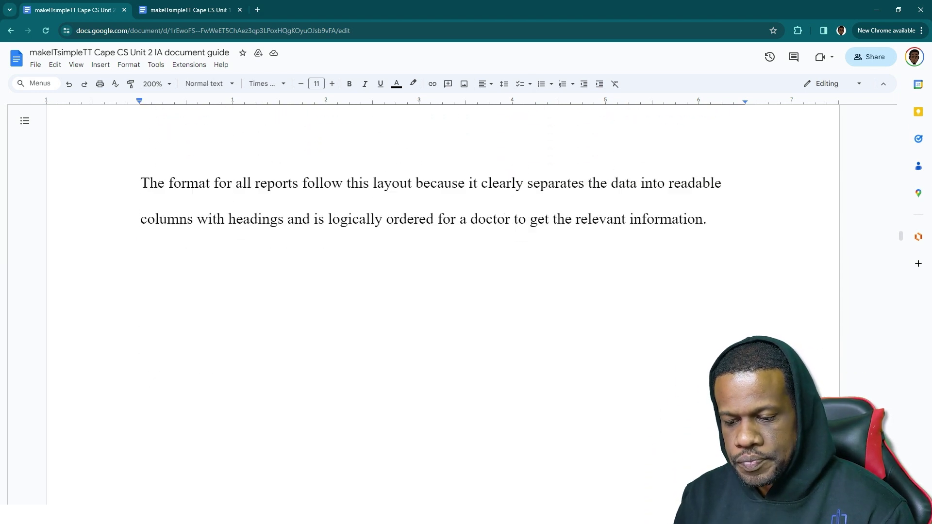
- Check the Algorithm design criteria in the syllabus PDF against the guide's pseudocode, from the global variables through the readdata function
key(alt+Tab)
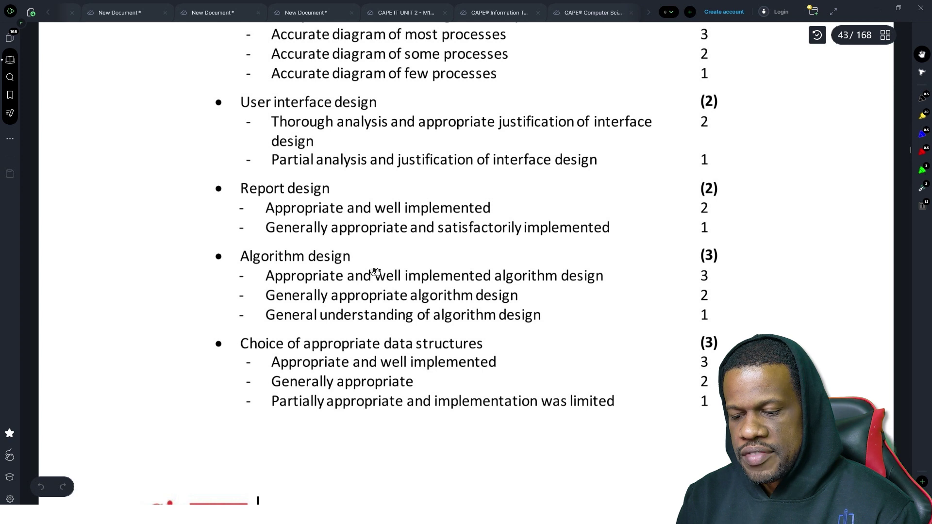
key(alt+Tab)
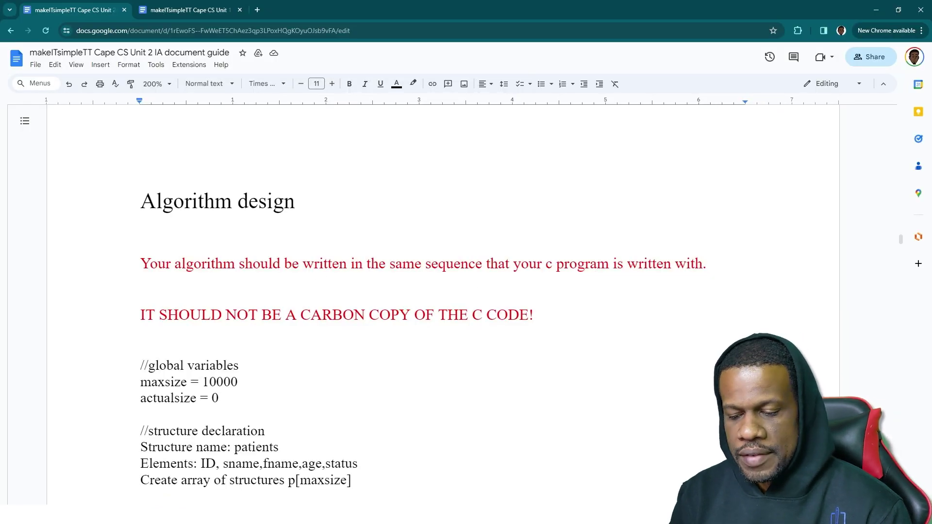
scroll(337, 315, down, 5)
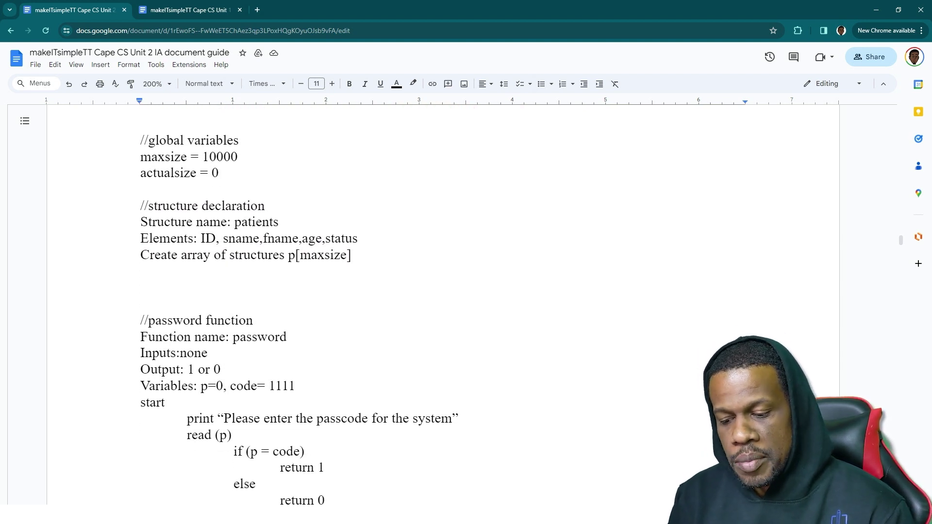
scroll(337, 316, down, 7)
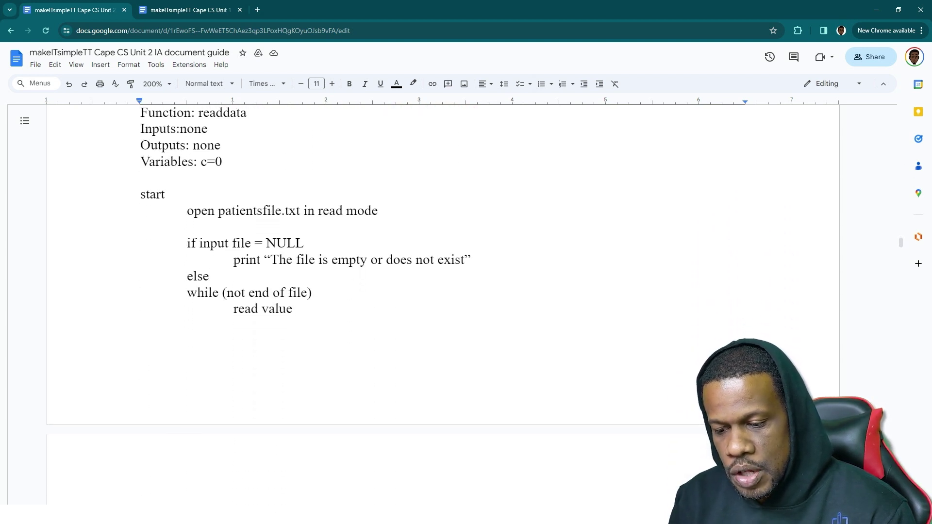
scroll(289, 348, down, 6)
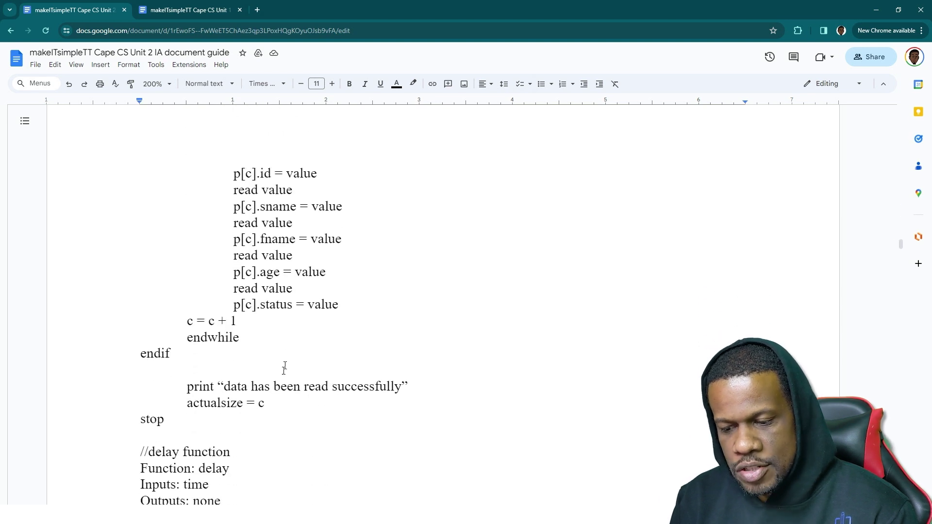
scroll(318, 296, down, 7)
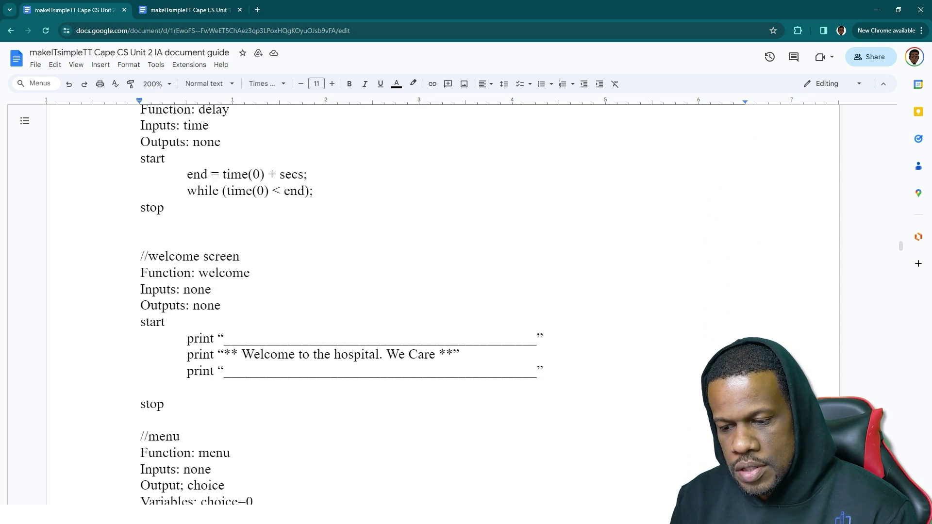
- Delete the whole delay function pseudocode above the welcome screen function, along with a leftover blank line
scroll(341, 305, up, 1)
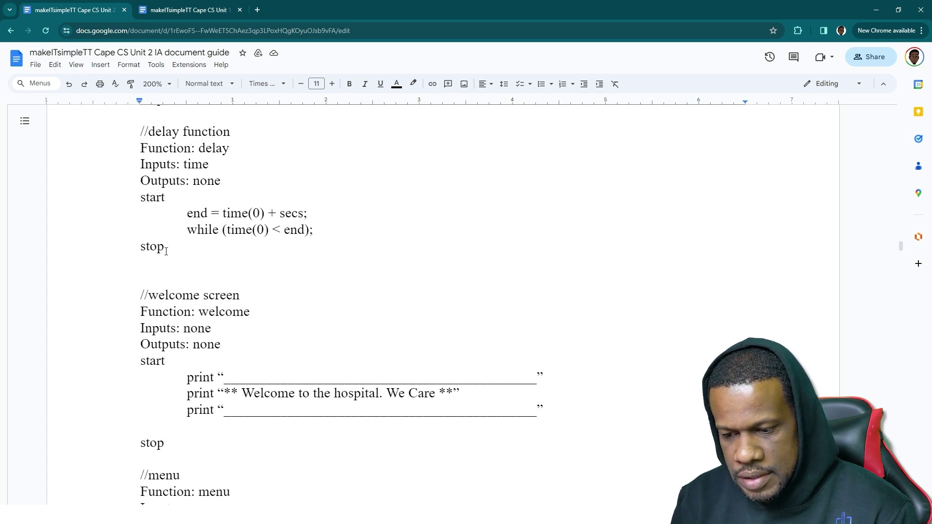
click(314, 229)
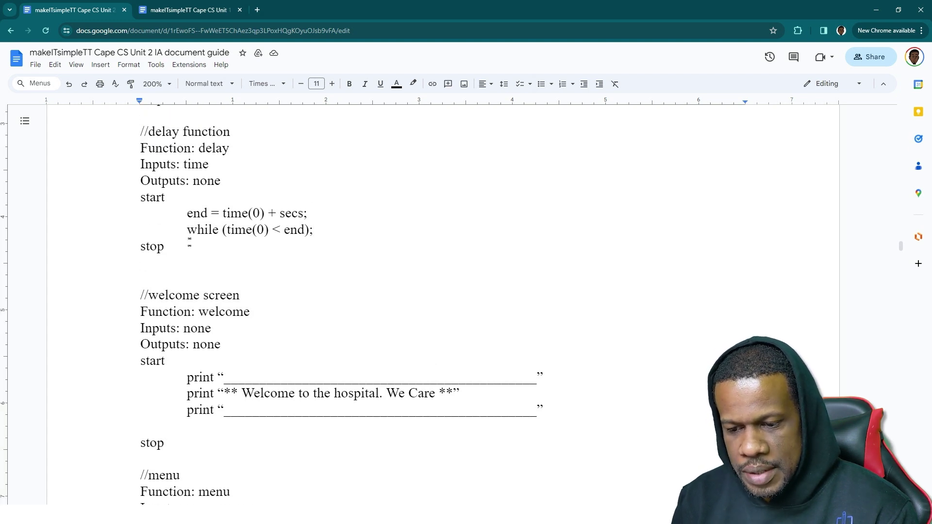
drag(165, 246, 140, 134)
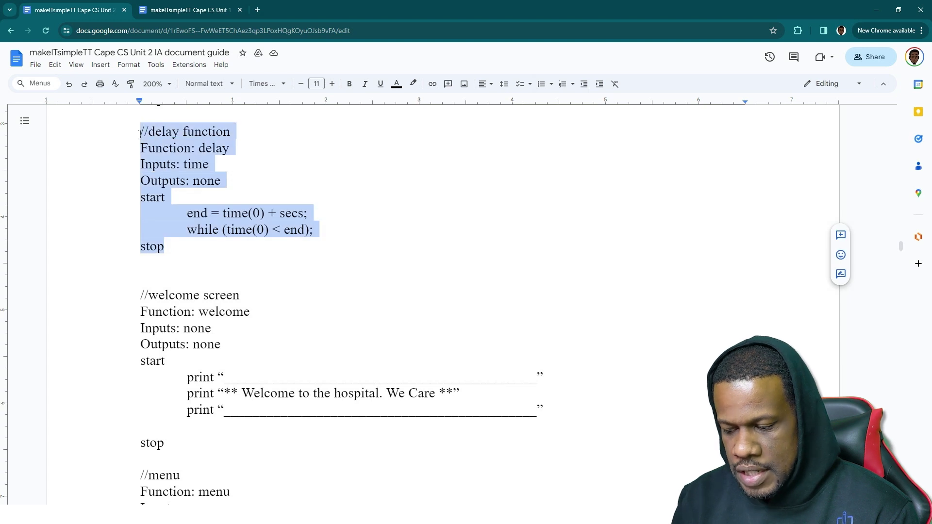
key(BackSpace)
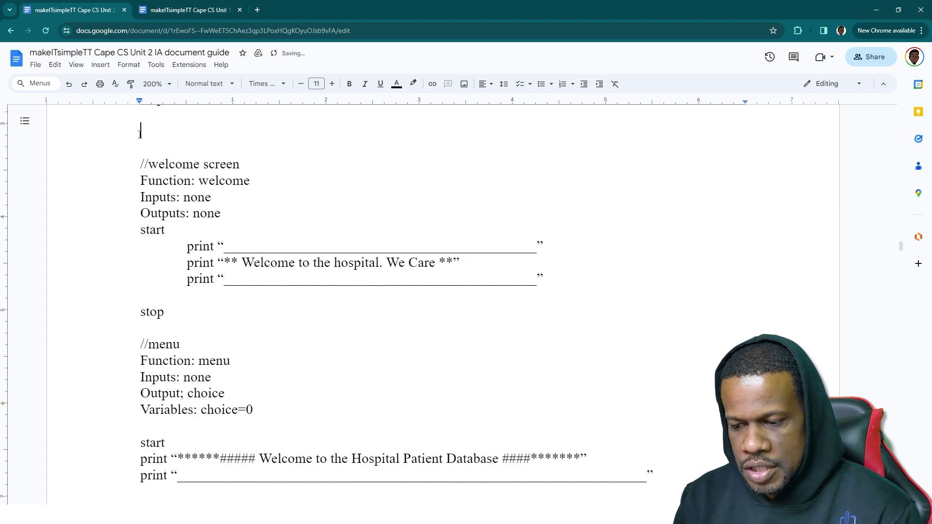
key(Delete)
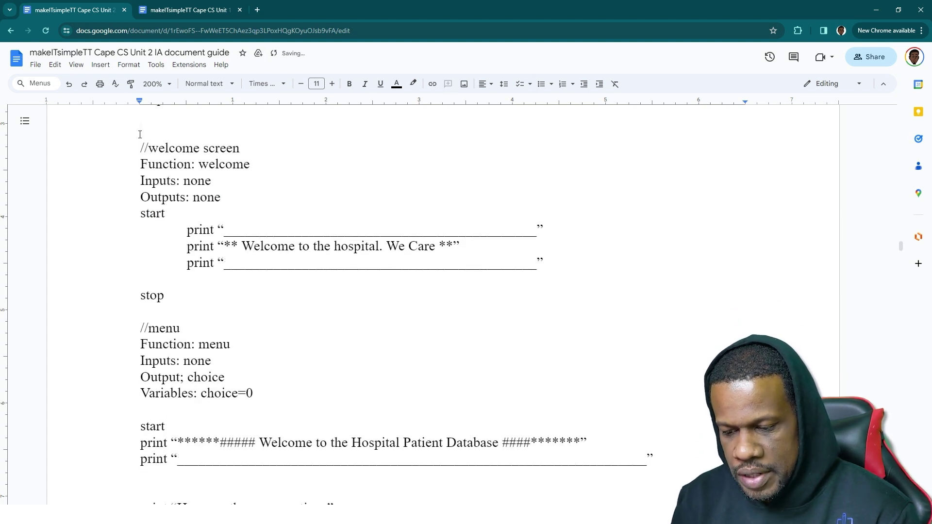
- Examine the pseudocode for the menu, add patient, update patient status, sorting and search patient functions
scroll(437, 292, down, 7)
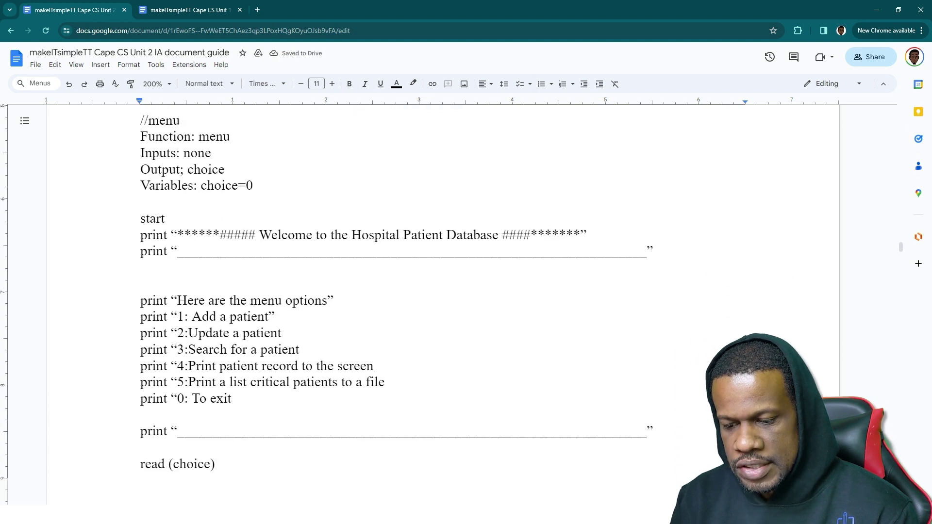
scroll(437, 291, down, 1)
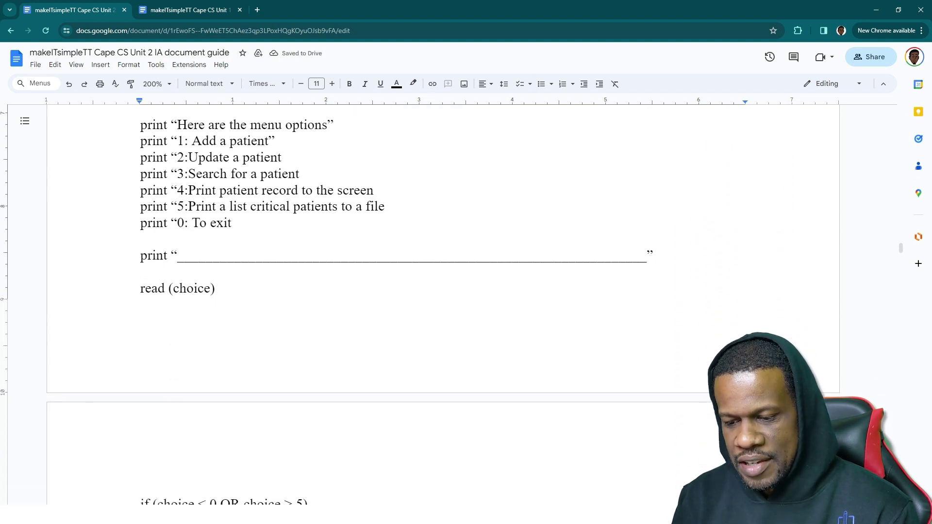
scroll(437, 291, down, 5)
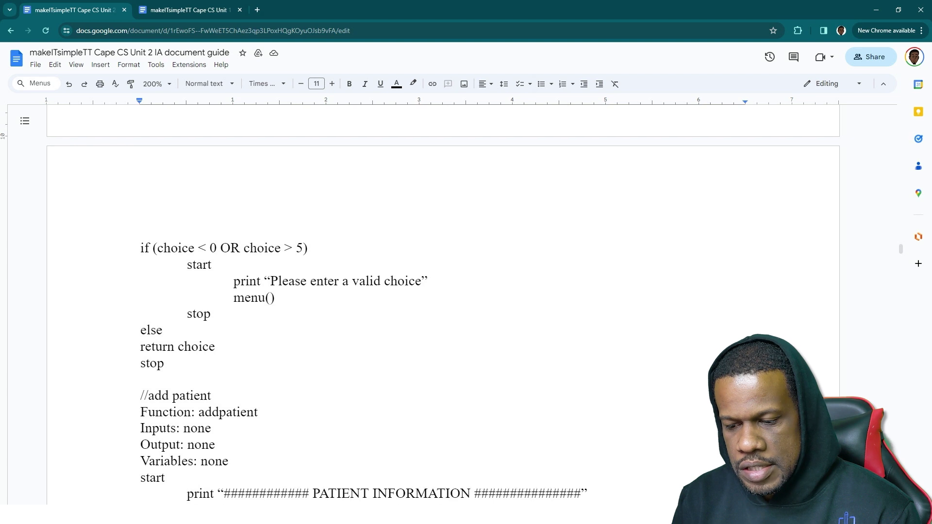
scroll(437, 291, down, 2)
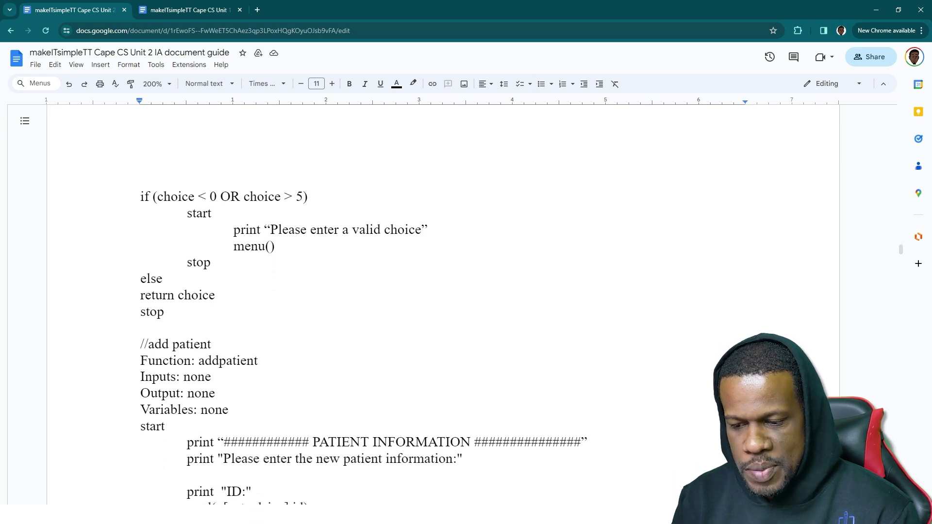
scroll(437, 291, down, 6)
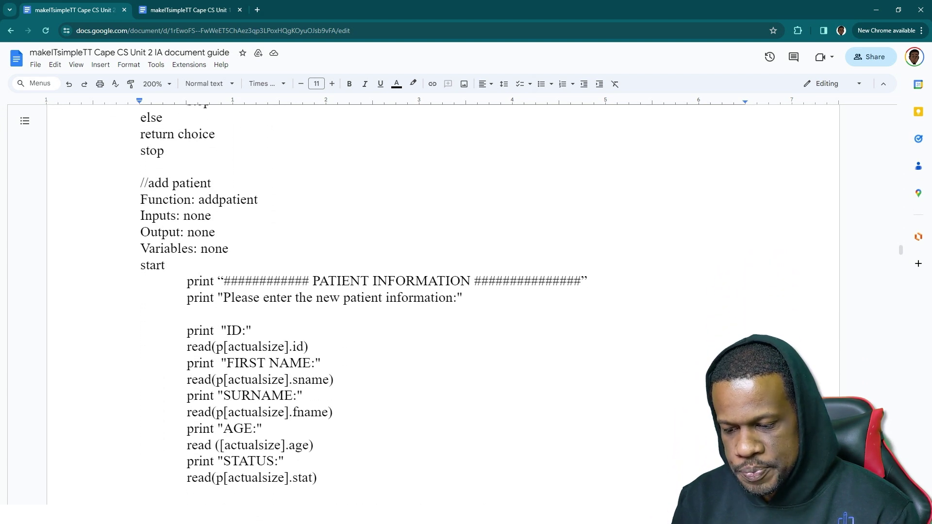
scroll(437, 291, down, 5)
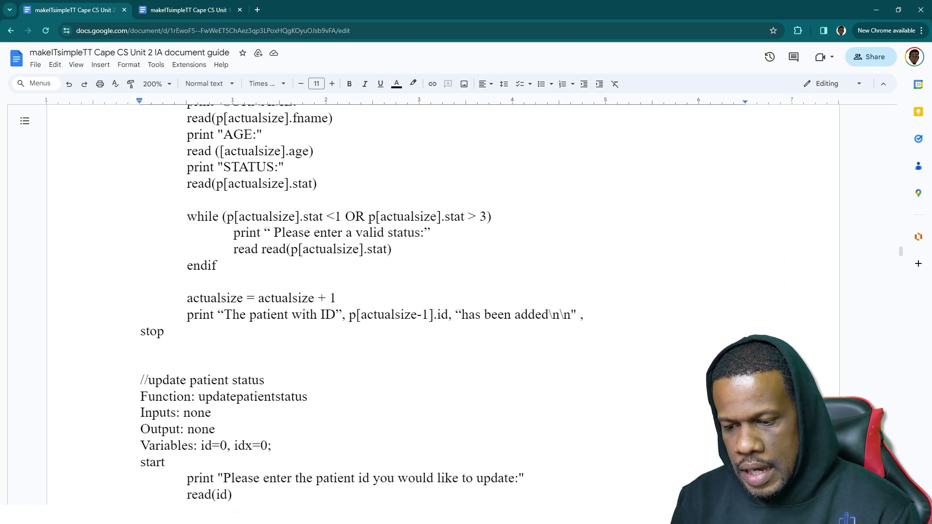
scroll(437, 291, down, 15)
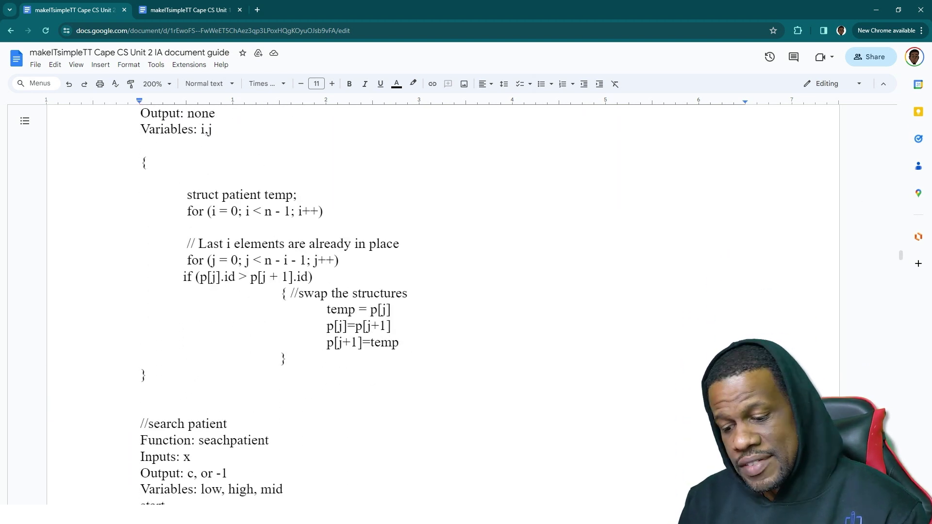
scroll(437, 291, down, 6)
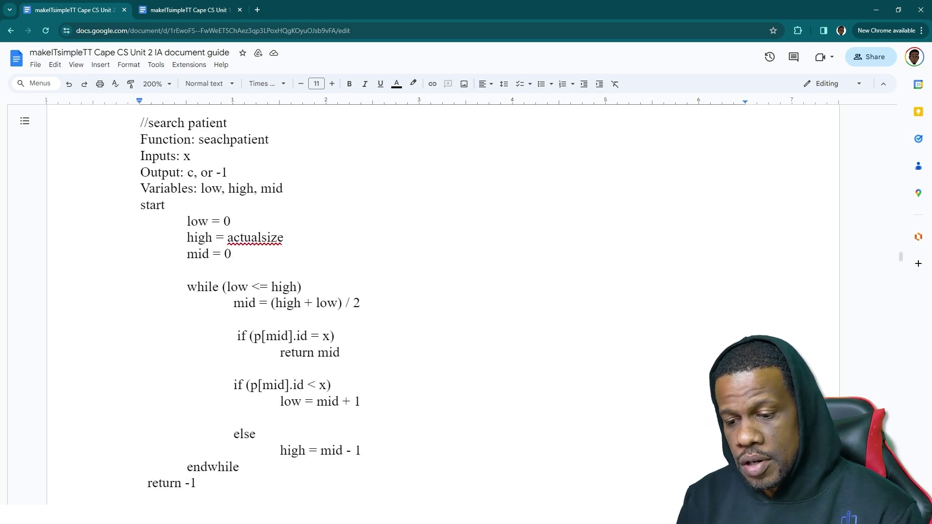
- Check the Algorithm design marks in the syllabus PDF and look through the guide's remaining pseudocode, from printing patient info to the end of the main program
key(alt+Tab)
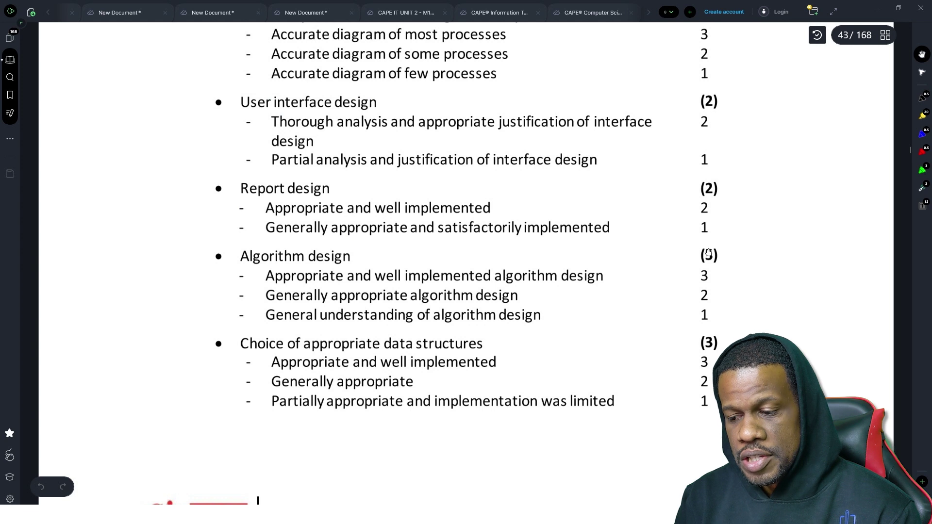
key(alt+Tab)
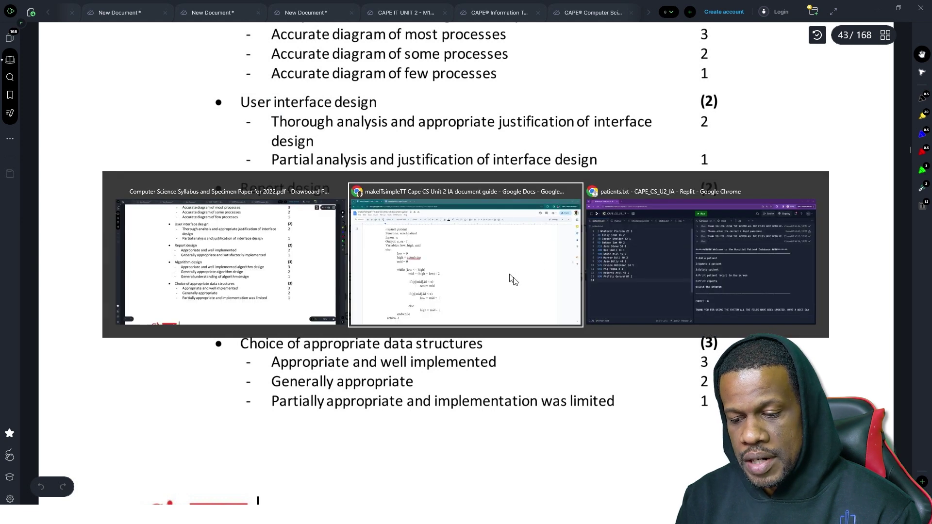
scroll(437, 291, down, 5)
scroll(343, 292, down, 8)
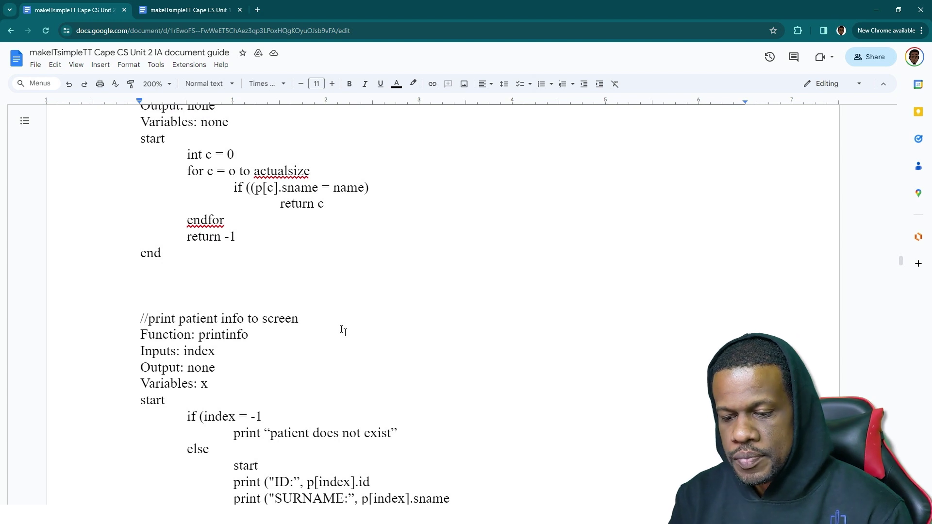
scroll(343, 331, up, 4)
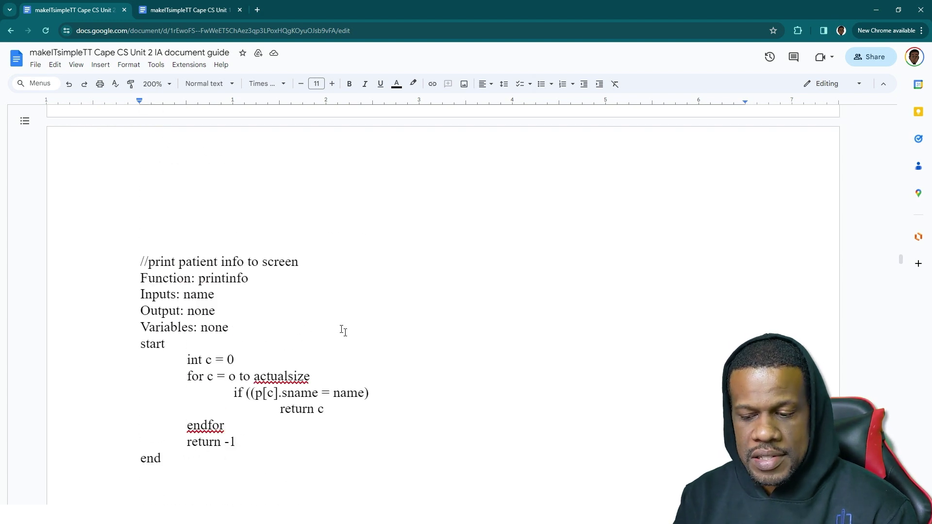
scroll(343, 331, down, 8)
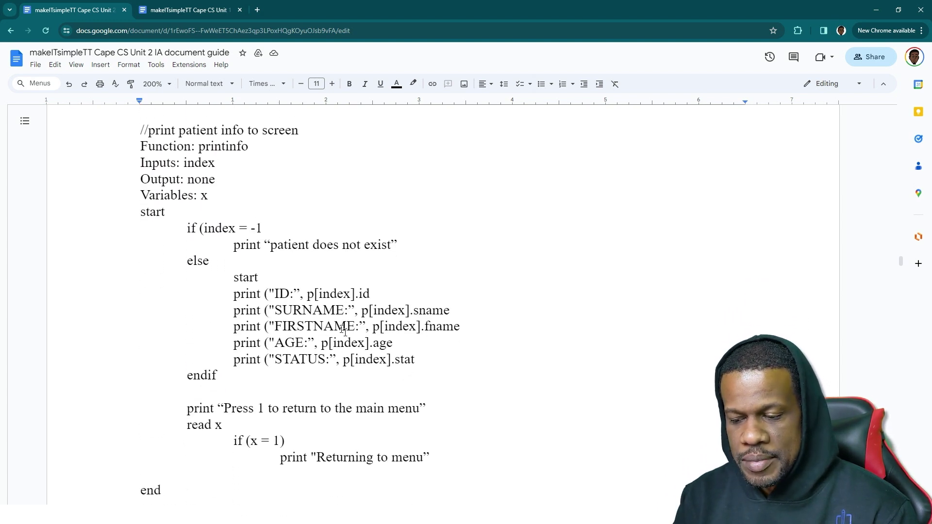
scroll(345, 331, down, 10)
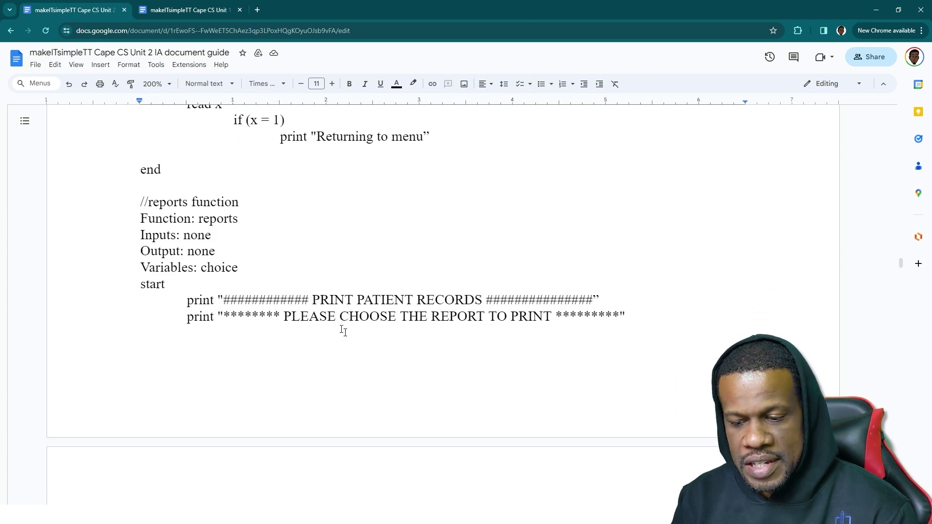
scroll(343, 330, down, 5)
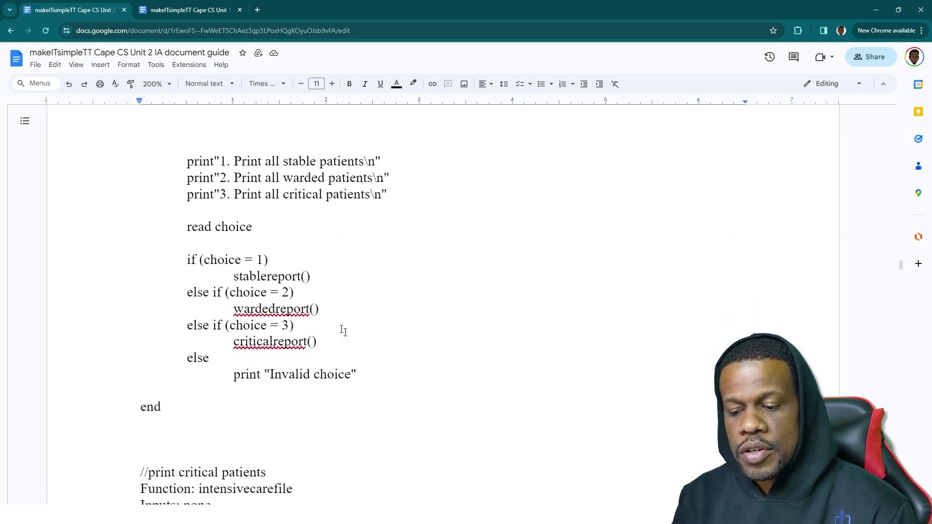
scroll(344, 331, down, 13)
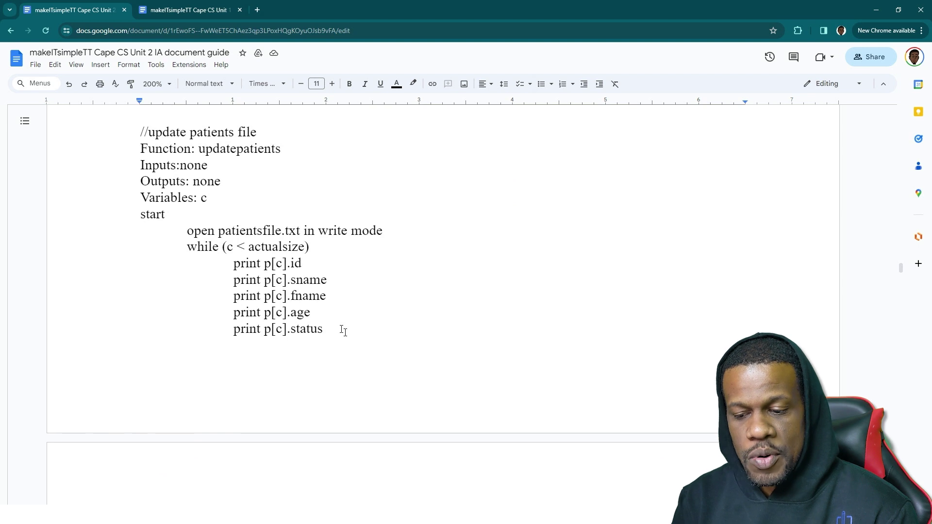
scroll(344, 331, down, 20)
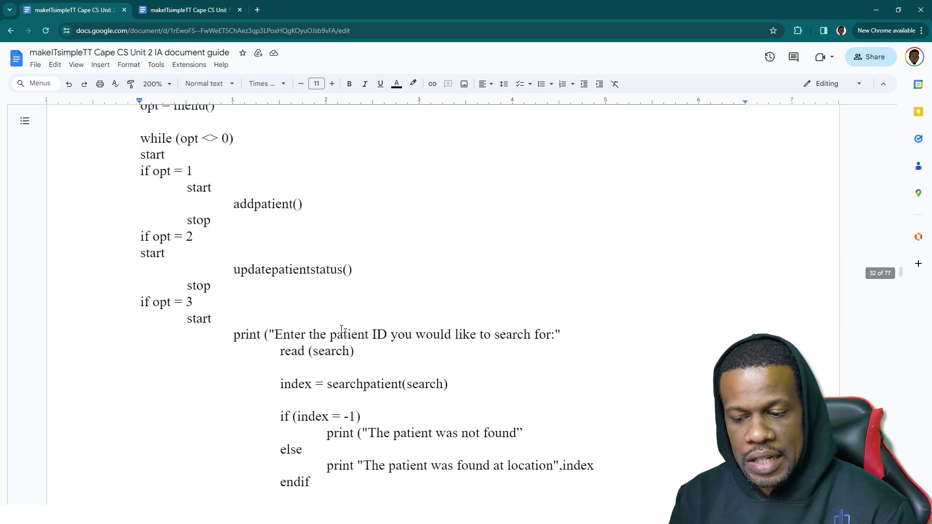
scroll(343, 331, down, 14)
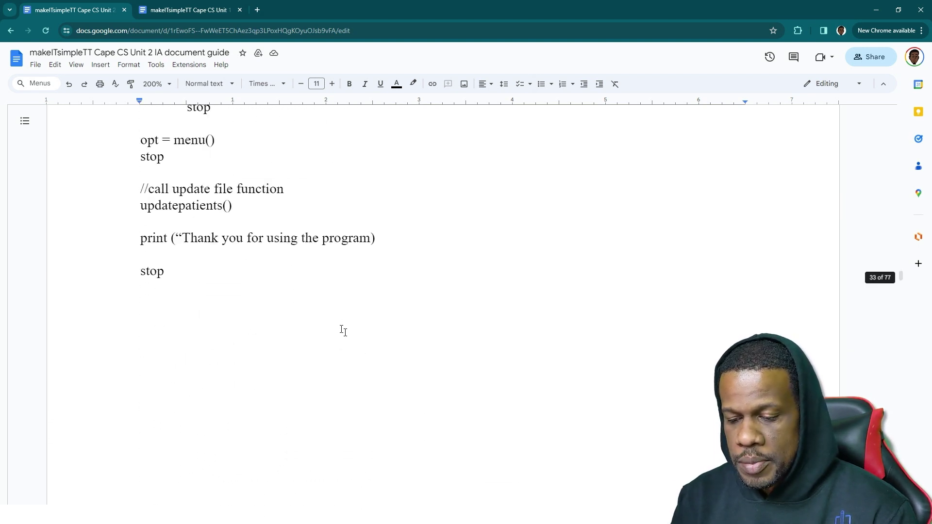
scroll(343, 331, down, 2)
- Switch to the syllabus PDF and read the criteria for the choice of appropriate data structures
key(alt+Tab)
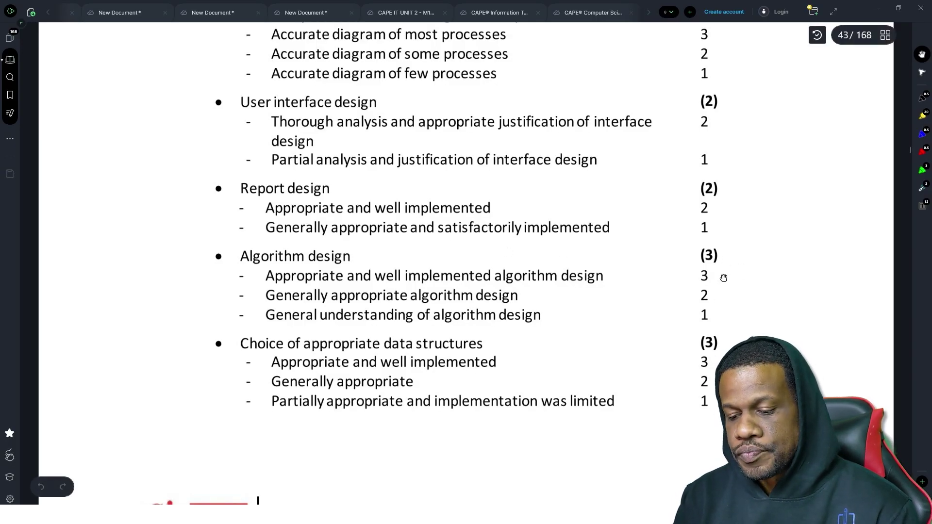
scroll(385, 319, down, 1)
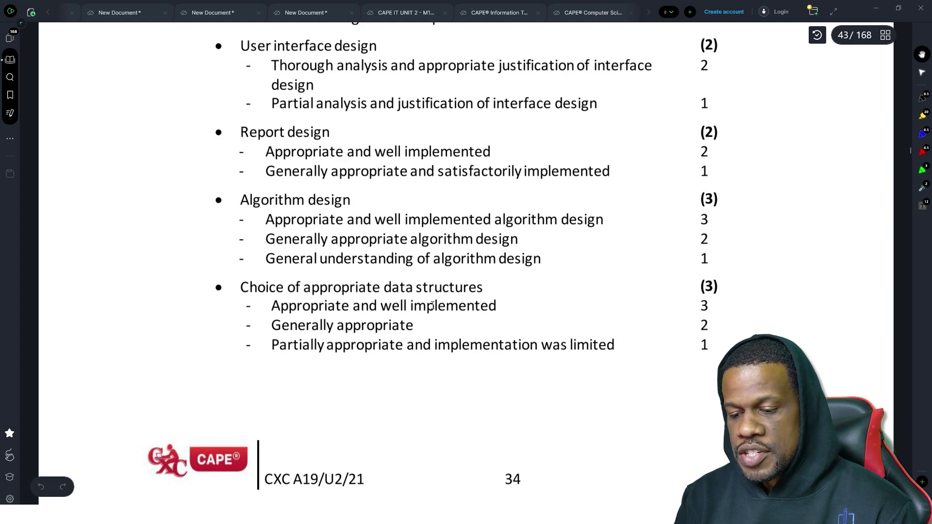
- Switch to the guide document and read the data structures section, covering the structs, the array of structures and the data type justifications
key(alt+Tab)
scroll(443, 303, down, 7)
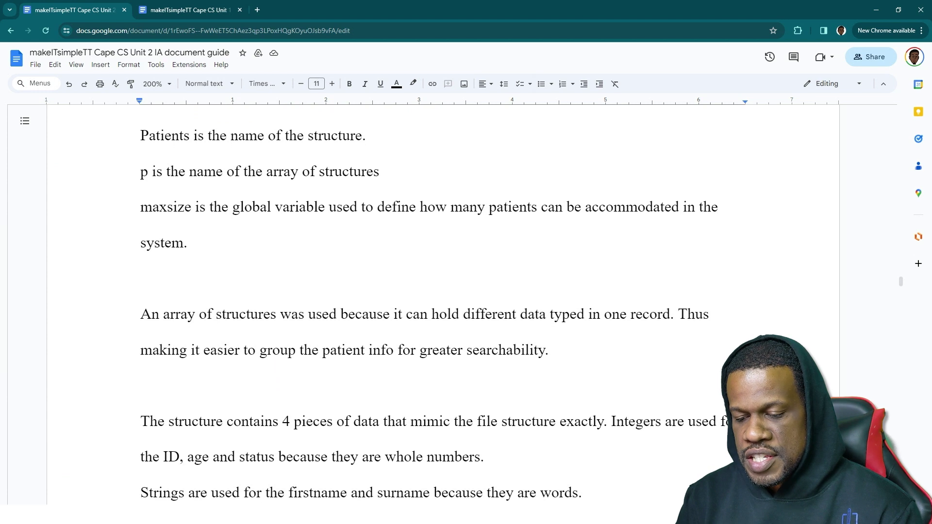
scroll(443, 303, down, 2)
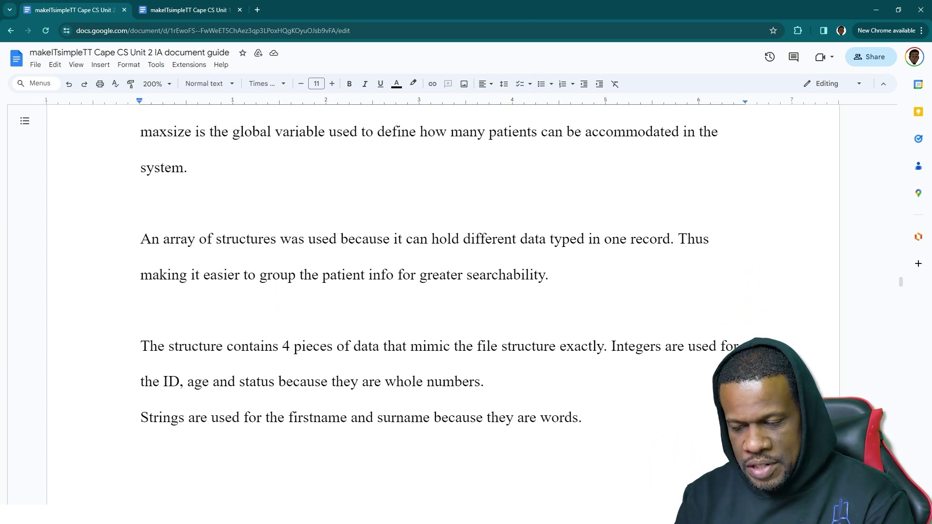
scroll(443, 303, up, 6)
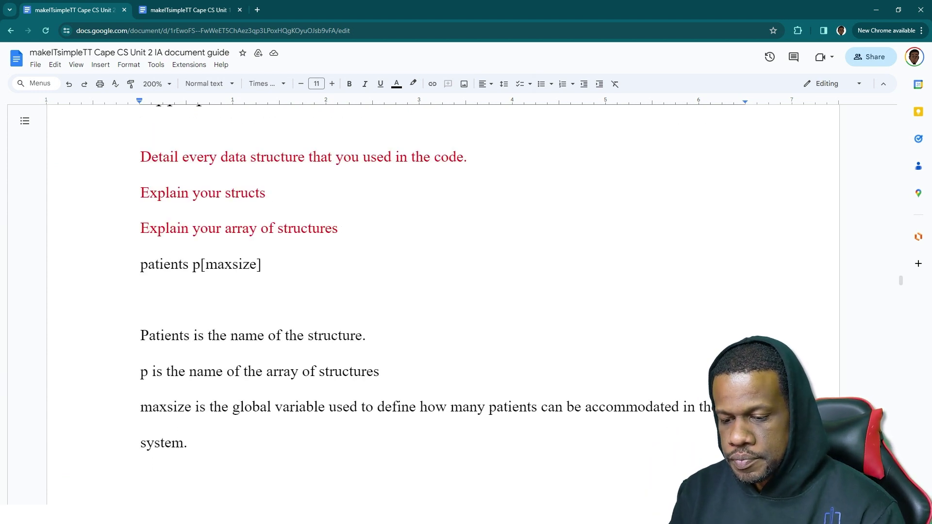
scroll(443, 303, down, 2)
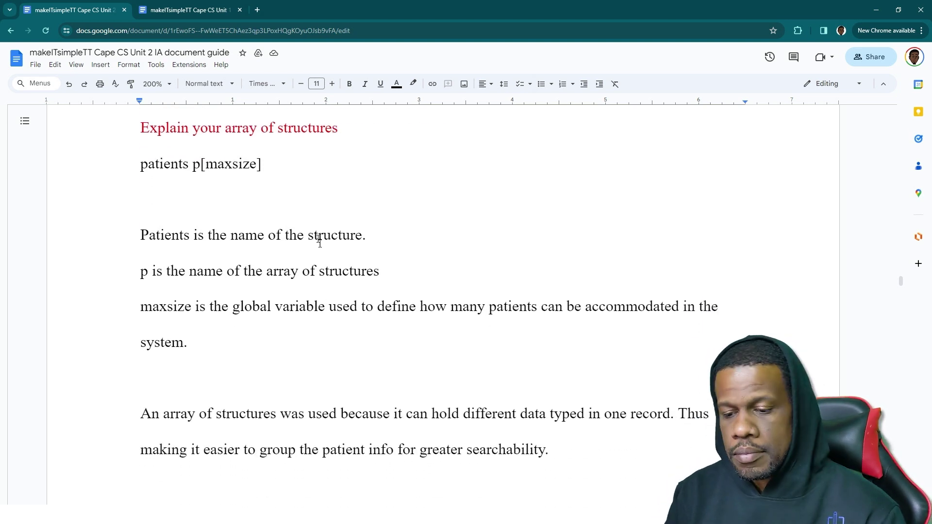
scroll(443, 303, up, 1)
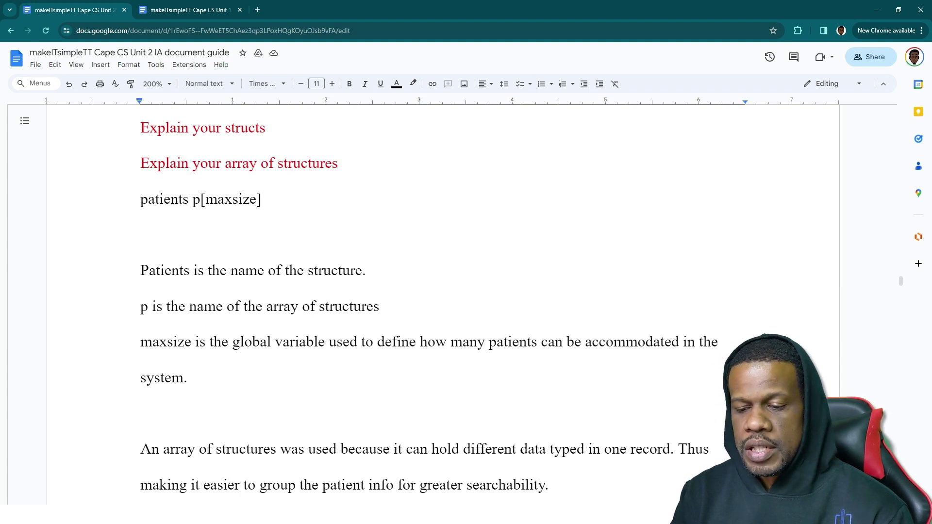
scroll(443, 303, down, 3)
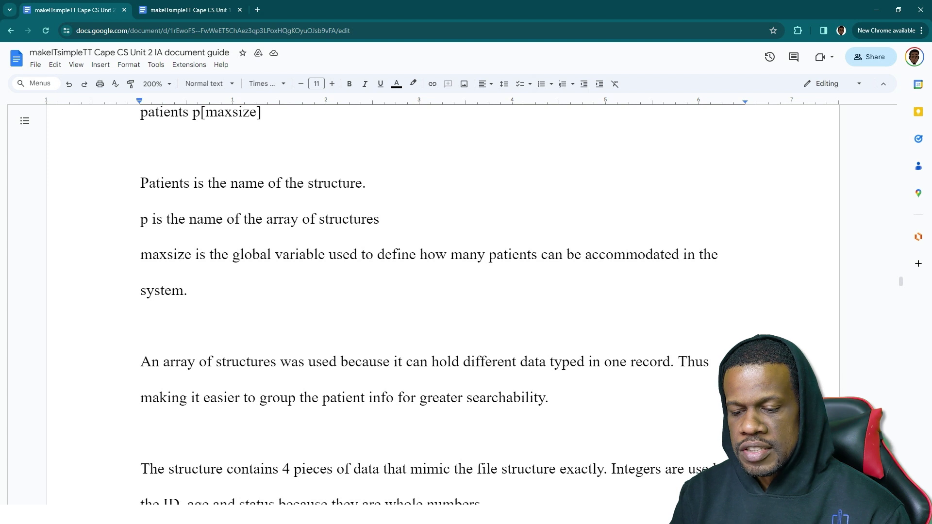
scroll(443, 302, down, 3)
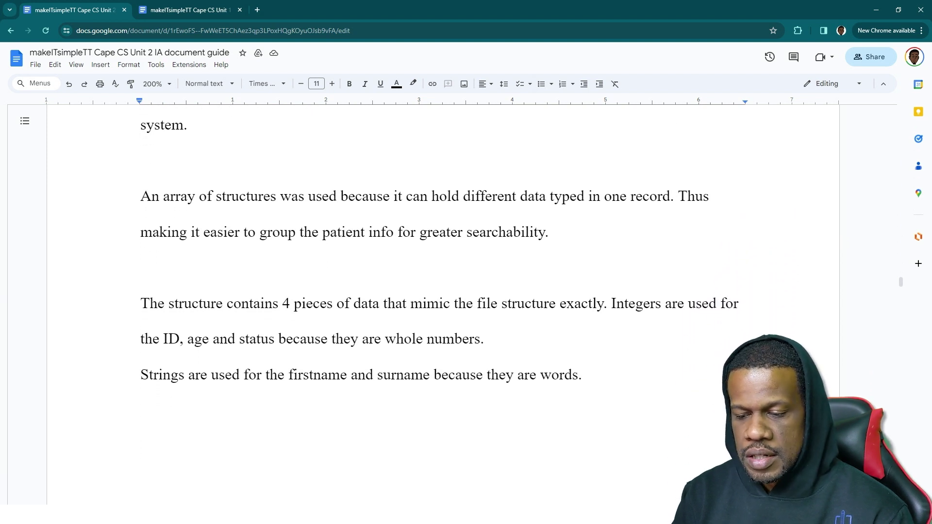
scroll(443, 303, down, 3)
scroll(443, 303, up, 3)
scroll(444, 303, up, 5)
scroll(444, 303, up, 1)
- Switch to the syllabus PDF, recheck the data structures criteria and go on to the Coding and Testing mark scheme
key(alt+Tab)
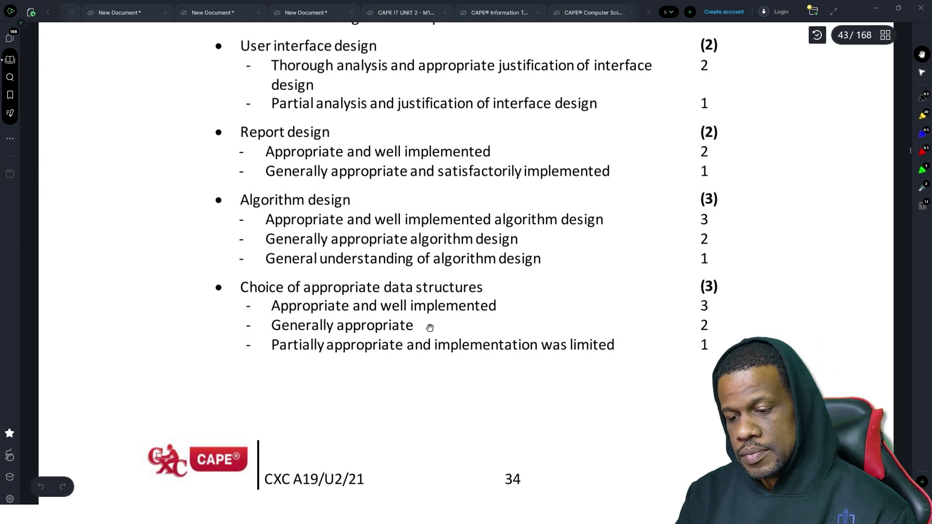
scroll(430, 328, down, 1)
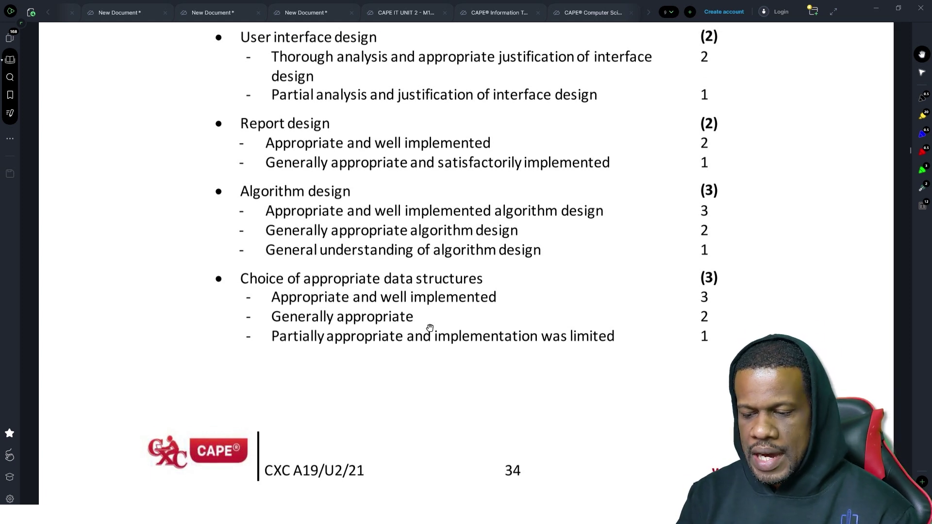
scroll(430, 328, down, 1)
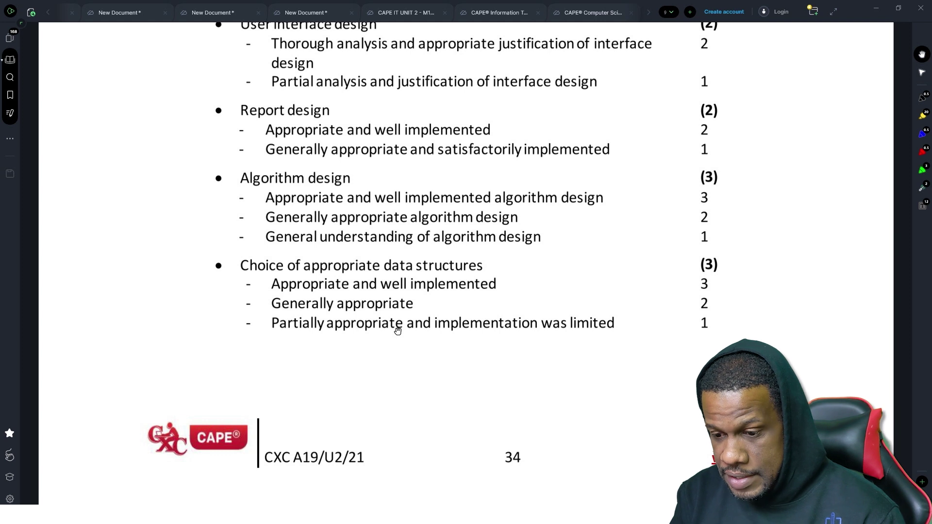
scroll(397, 330, down, 10)
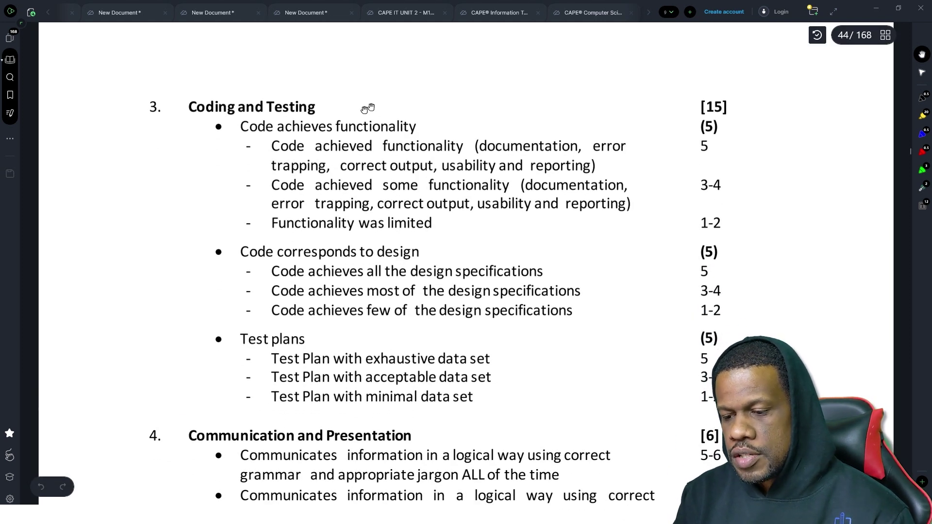
- Switch to the guide document and look through its Coding and Testing section, from the code-pasting instructions to the end of the program code
key(alt+Tab)
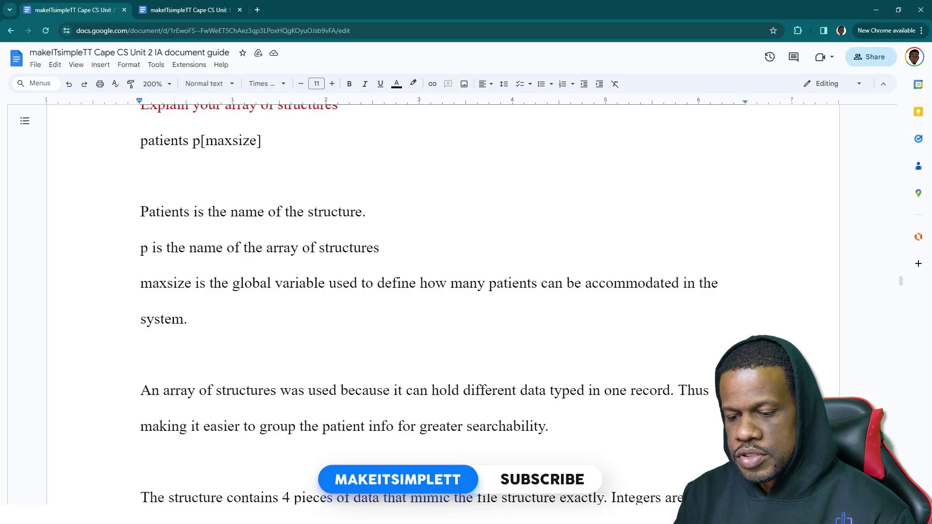
scroll(705, 142, down, 10)
scroll(437, 311, down, 5)
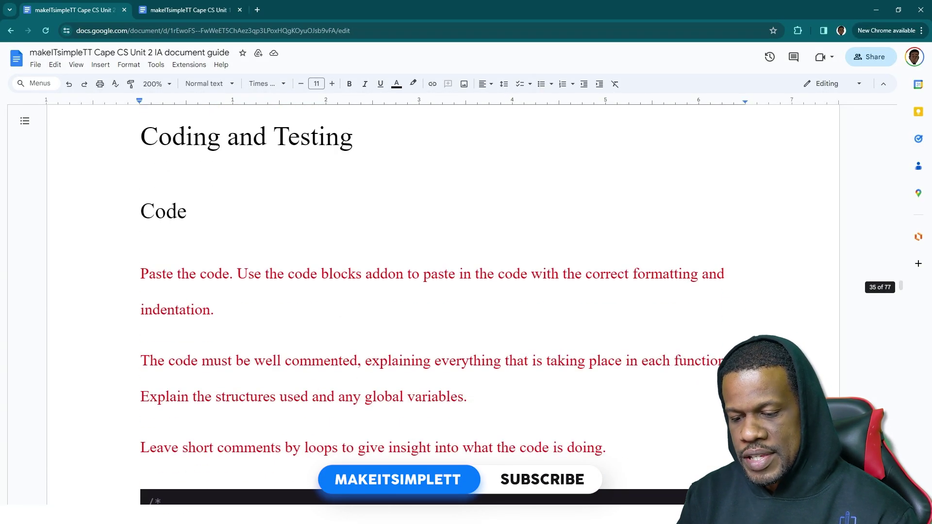
scroll(314, 352, down, 15)
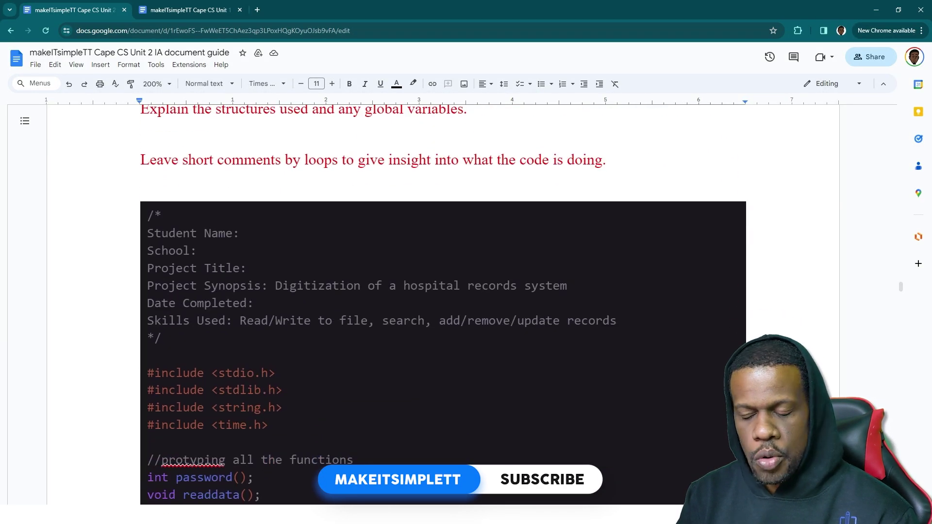
scroll(314, 352, down, 20)
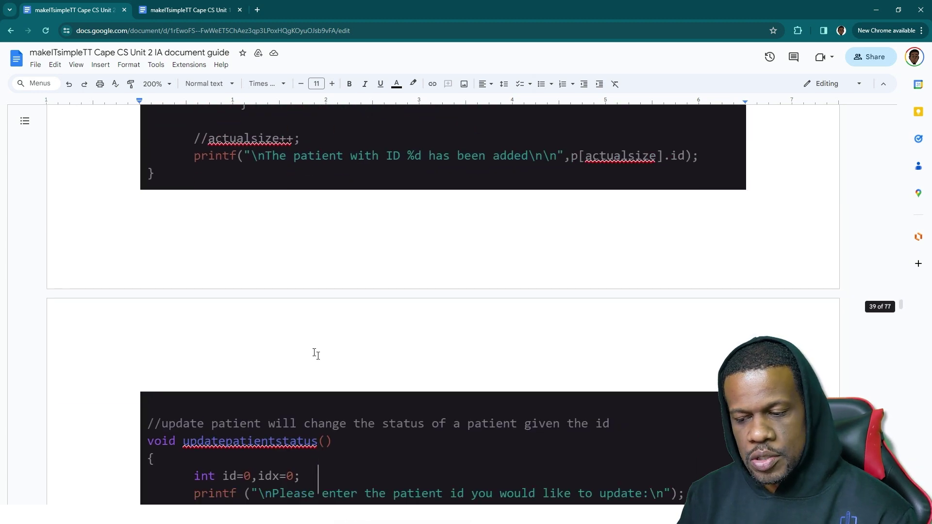
scroll(314, 353, down, 20)
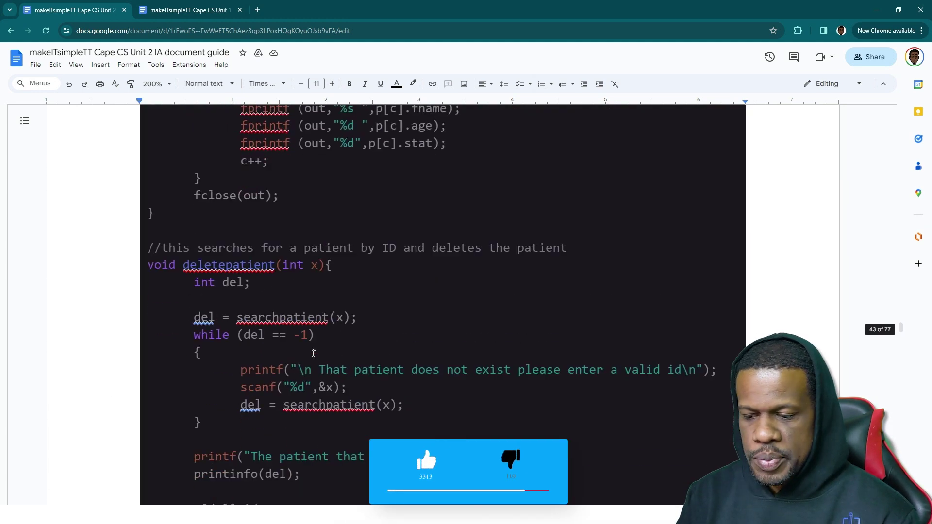
scroll(314, 353, down, 5)
scroll(312, 352, up, 10)
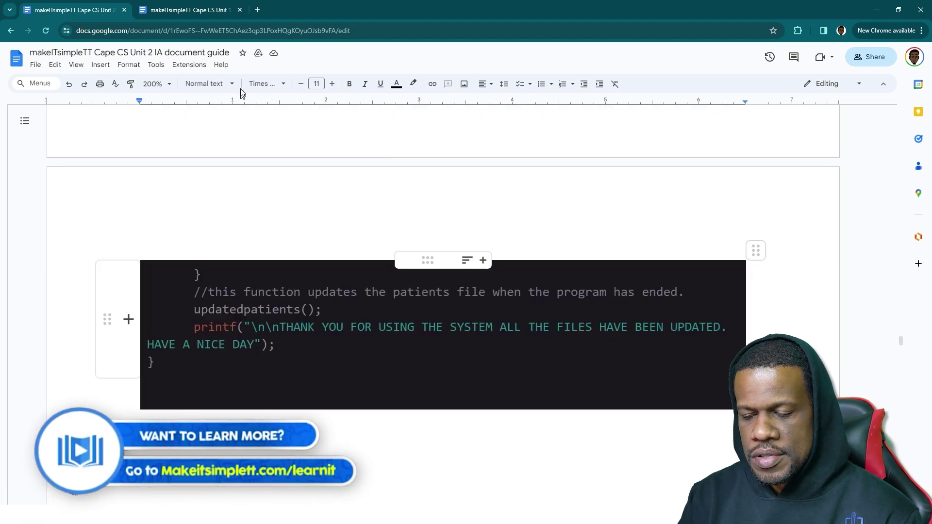
- Look up the add-on management options and the Code Blocks extension's commands, then return to the code
click(201, 67)
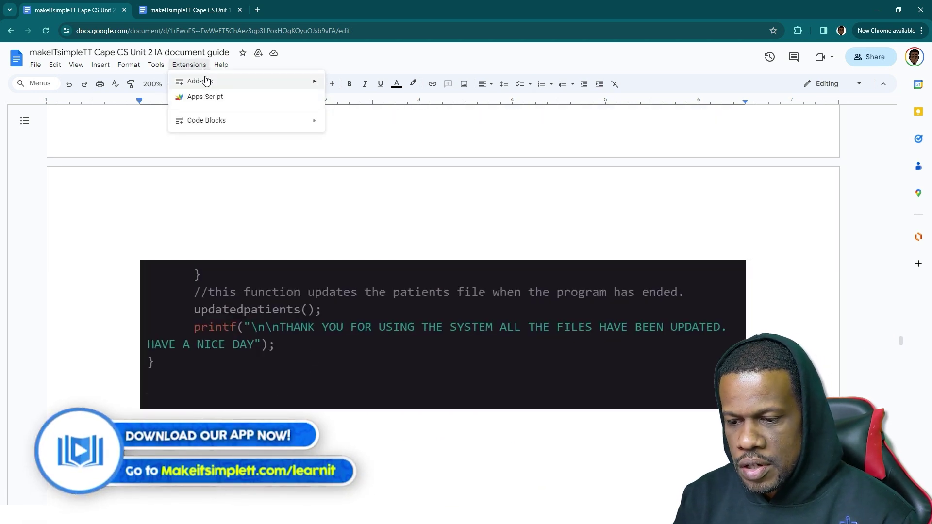
mouse_move(207, 81)
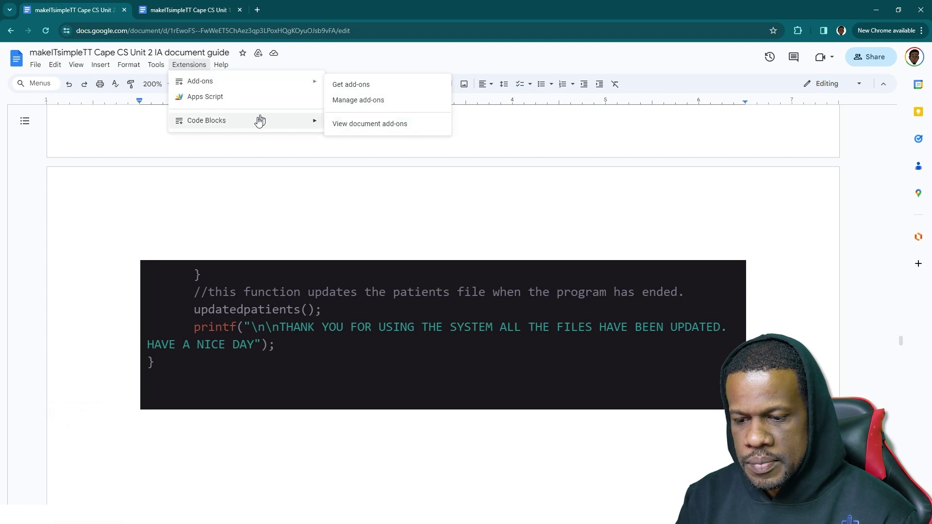
mouse_move(256, 124)
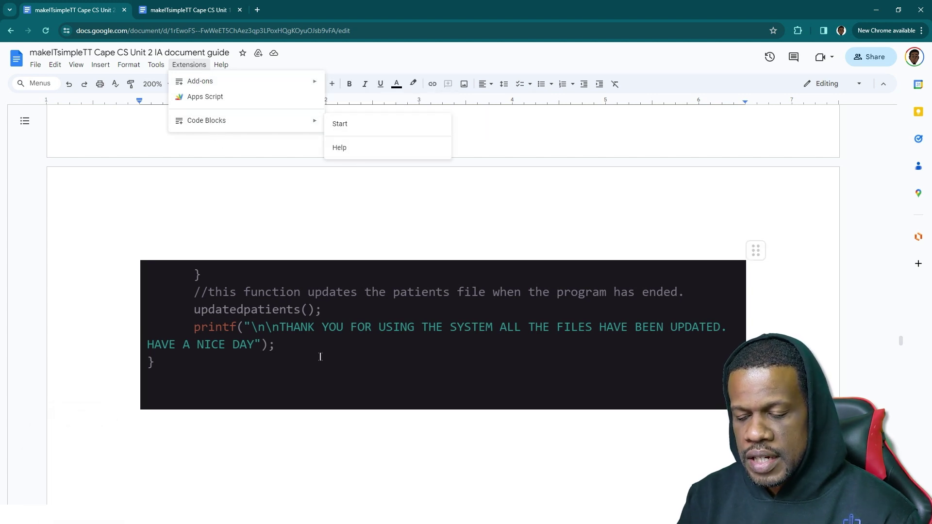
click(202, 274)
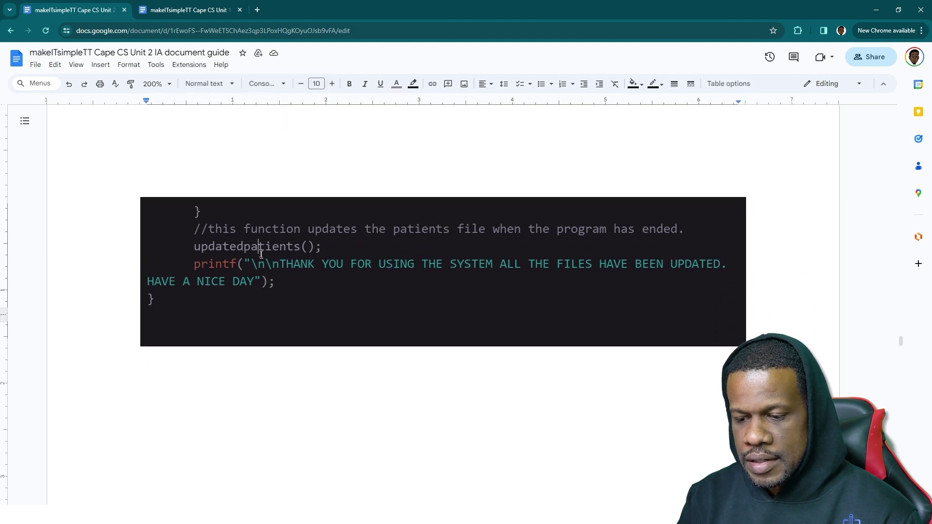
- Examine the formatting of the main program's code blocks and continue to the Code achieves functionality section
scroll(256, 210, up, 10)
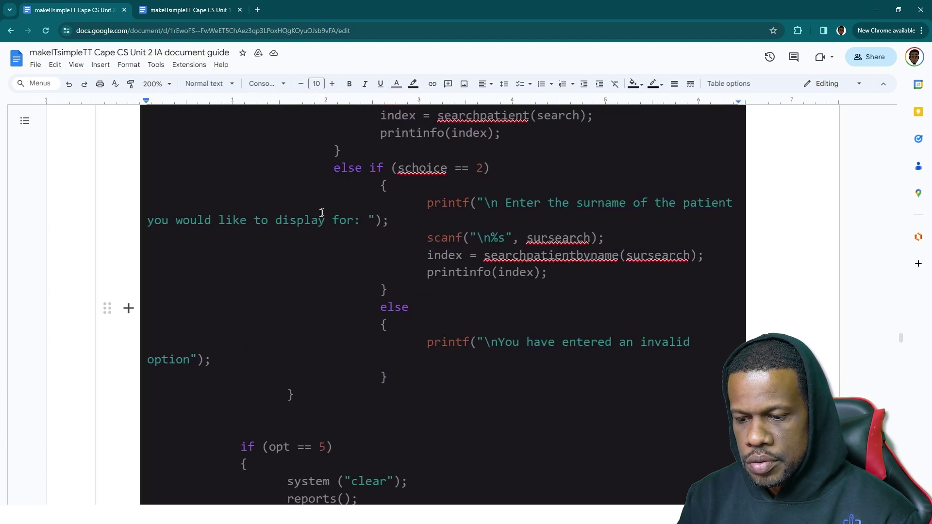
click(325, 220)
click(463, 204)
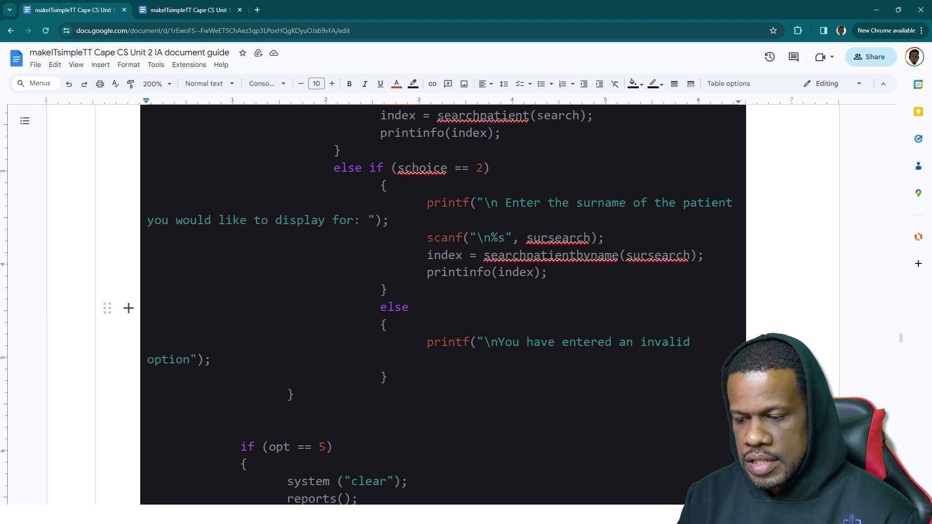
scroll(366, 305, down, 2)
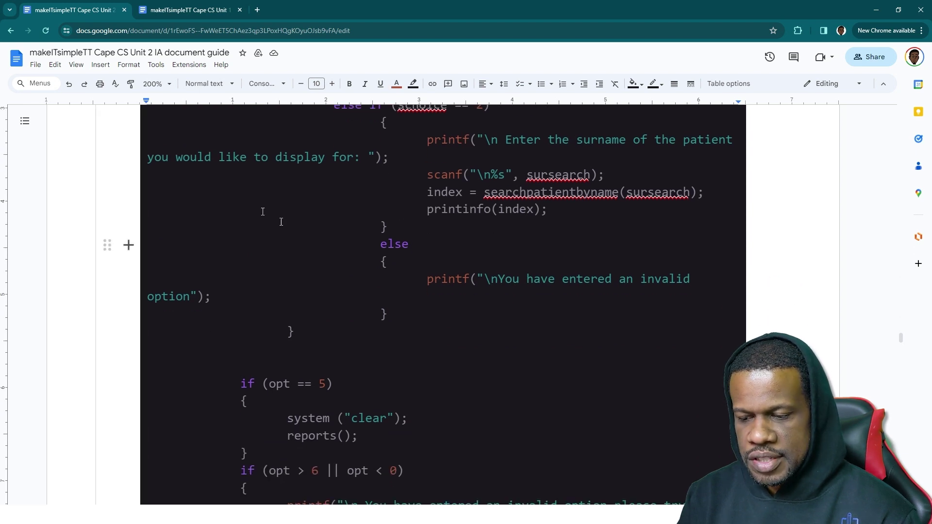
scroll(309, 152, down, 6)
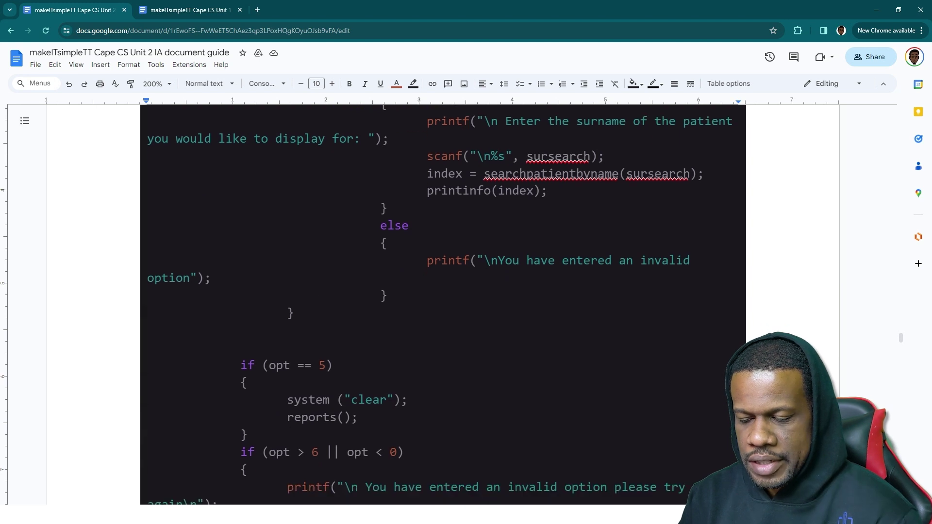
scroll(316, 313, down, 5)
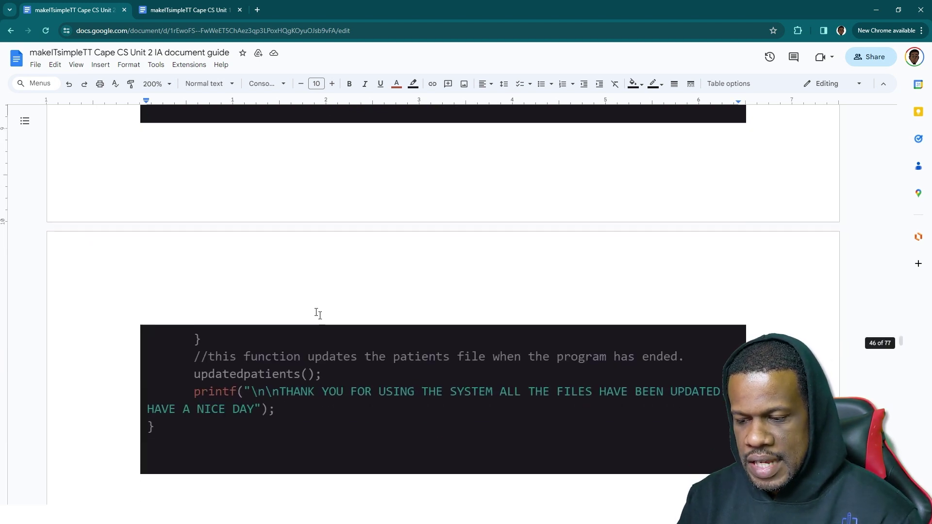
scroll(316, 311, down, 2)
scroll(316, 311, down, 5)
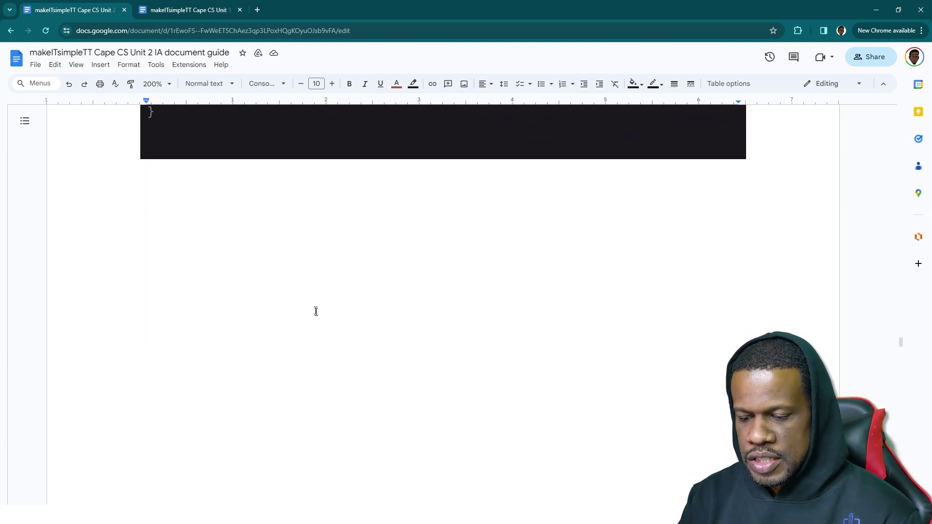
scroll(314, 310, down, 5)
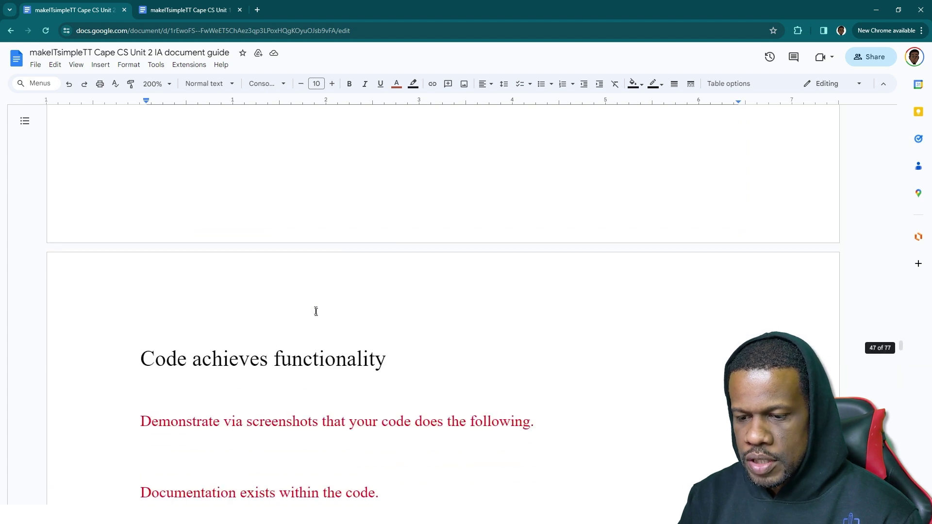
scroll(315, 310, up, 1)
- Switch to the syllabus PDF and highlight the Code achieves functionality criterion while reading the Coding and Testing marks
key(alt+Tab)
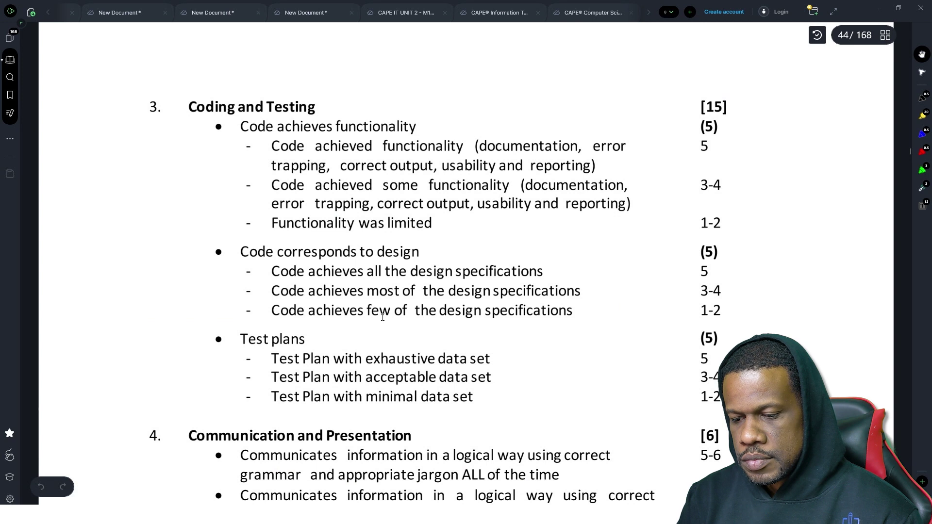
scroll(383, 317, down, 1)
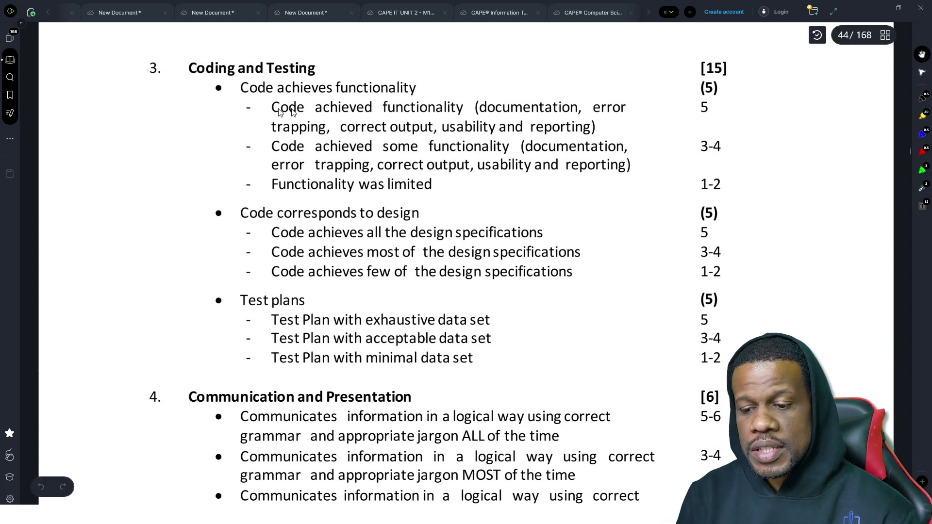
drag(246, 87, 417, 88)
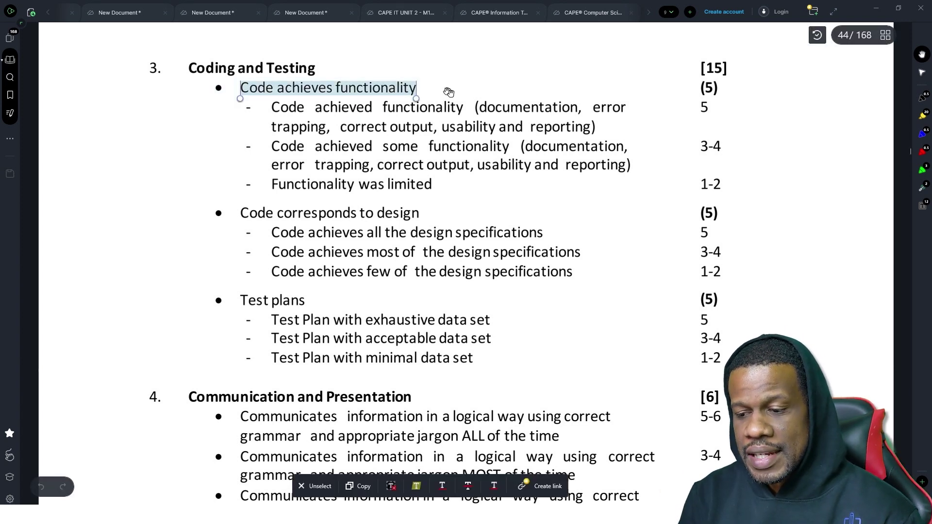
click(481, 110)
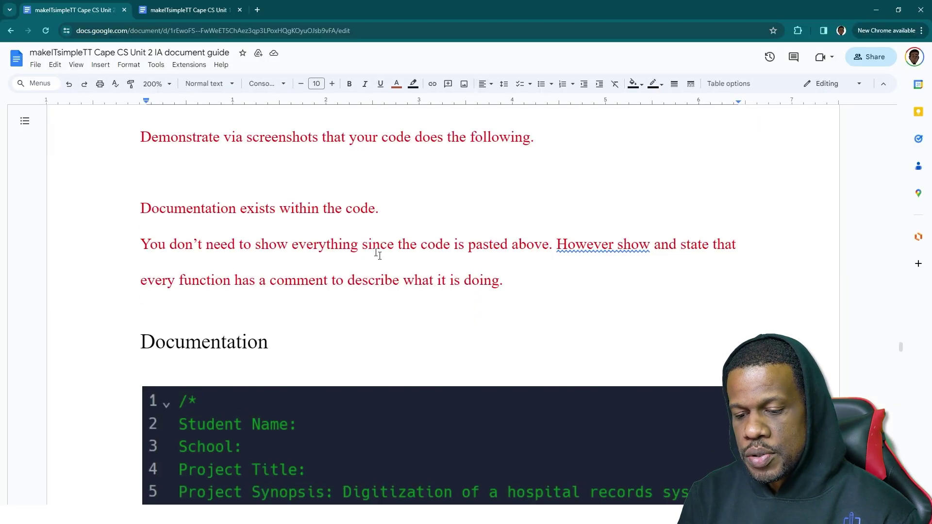
- Read the guide's Documentation section, examining the screenshot of the introduction comments at the start of the code
scroll(383, 248, down, 4)
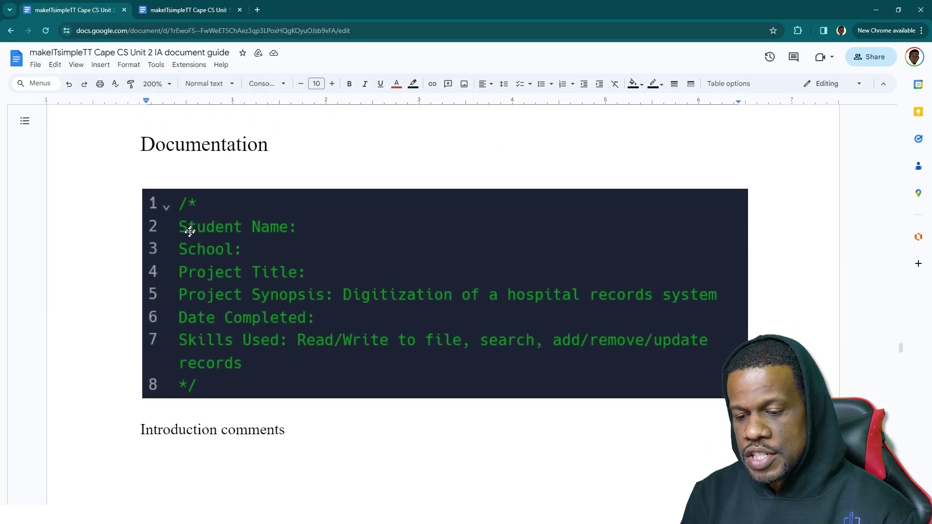
scroll(189, 232, down, 6)
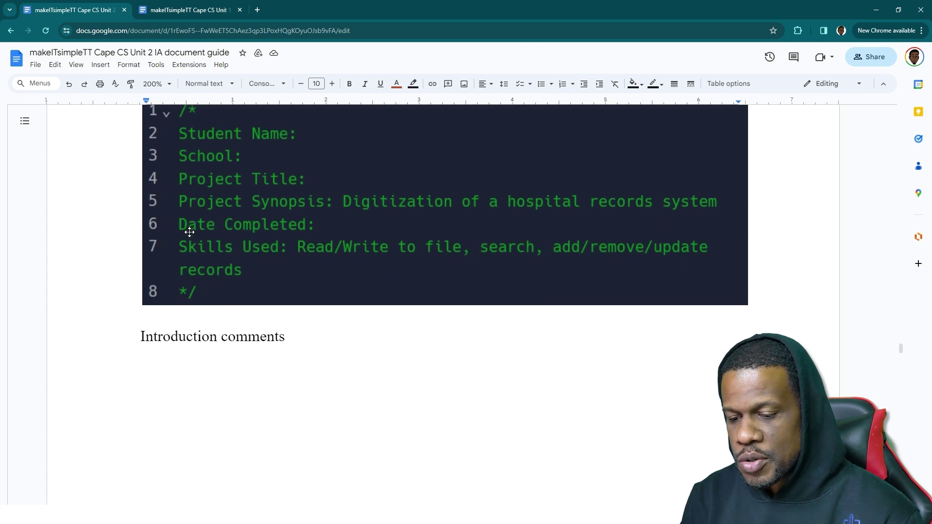
scroll(190, 232, down, 10)
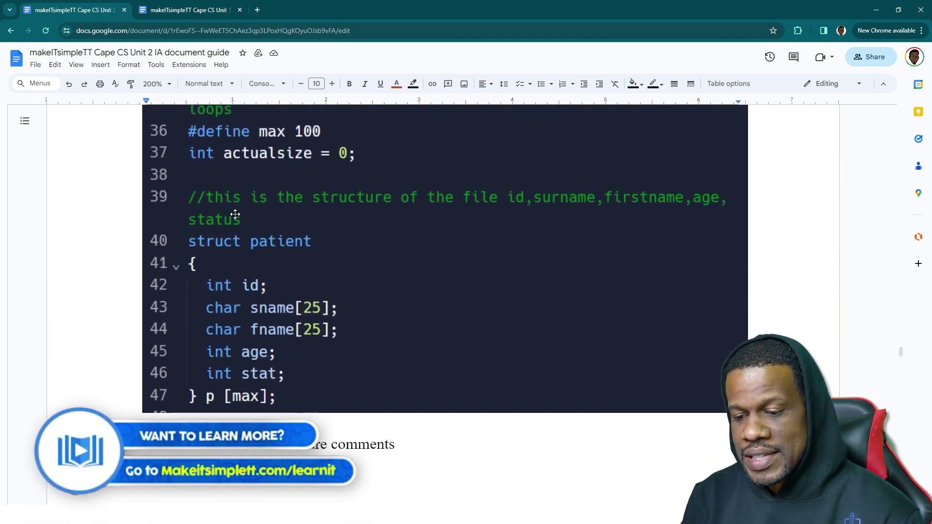
scroll(235, 213, down, 1)
scroll(228, 243, up, 10)
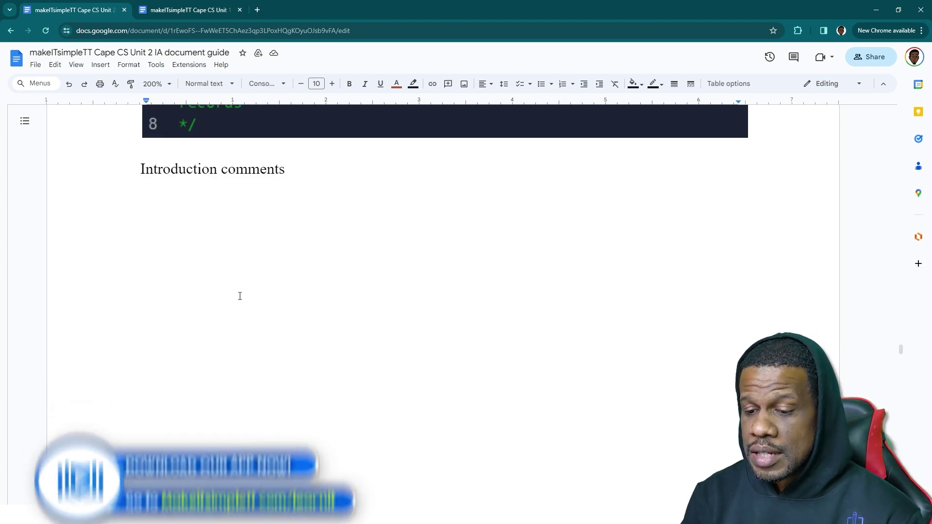
scroll(209, 292, up, 5)
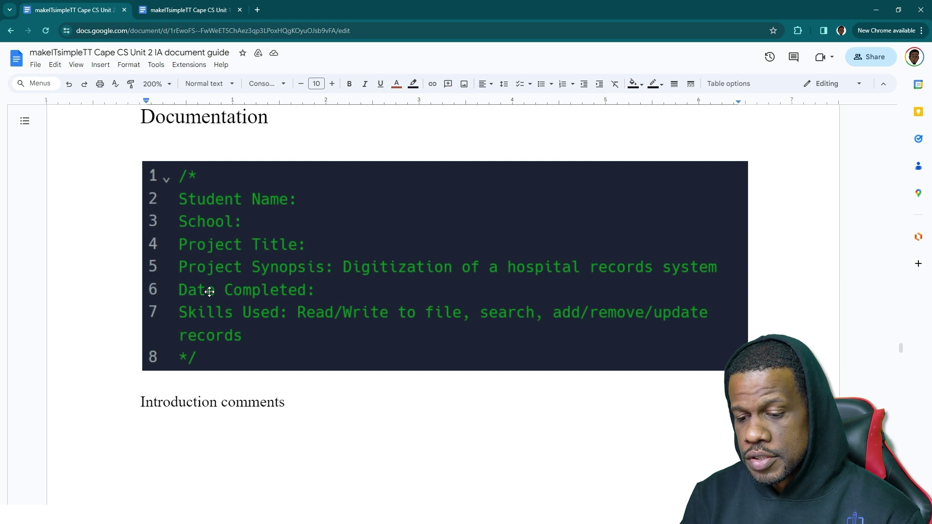
- Examine the Documentation screenshot of the comments on the global variables and the patient structure
scroll(272, 325, down, 10)
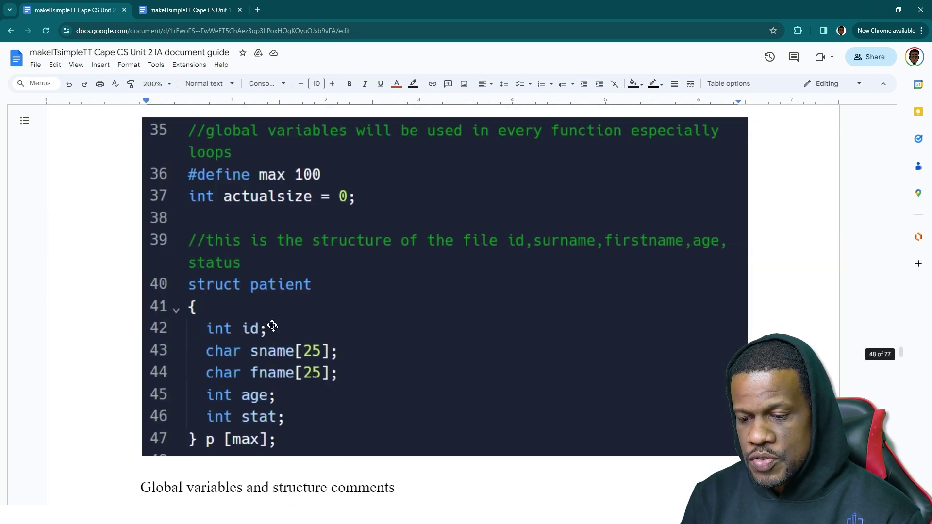
scroll(274, 335, down, 1)
scroll(250, 237, up, 2)
scroll(249, 248, down, 1)
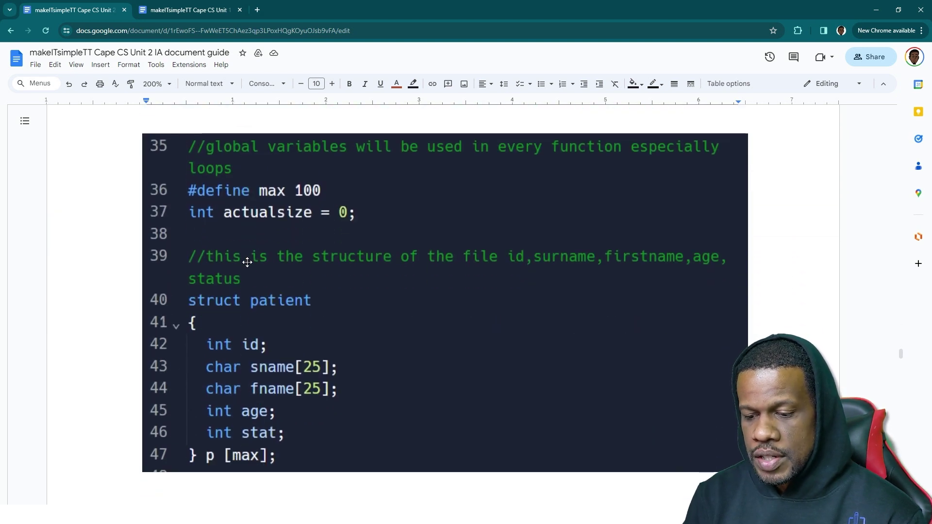
scroll(311, 271, down, 1)
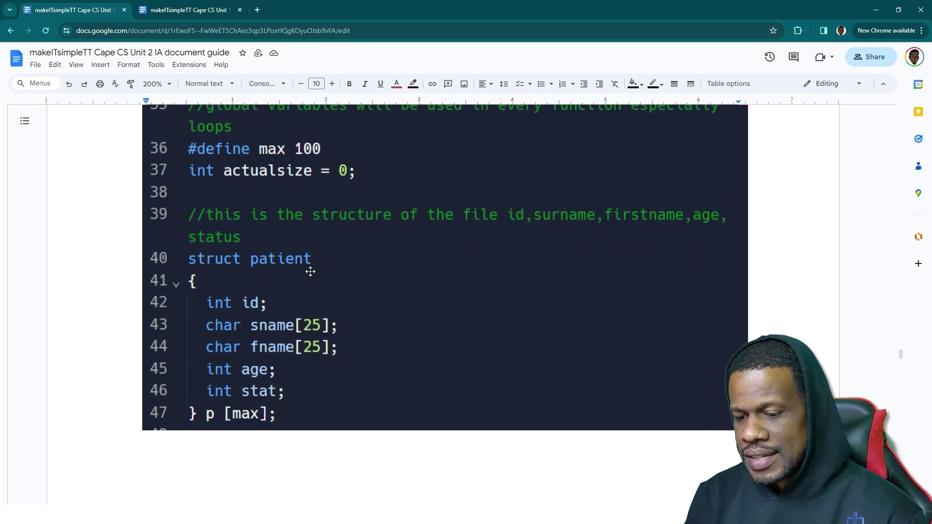
scroll(310, 271, up, 1)
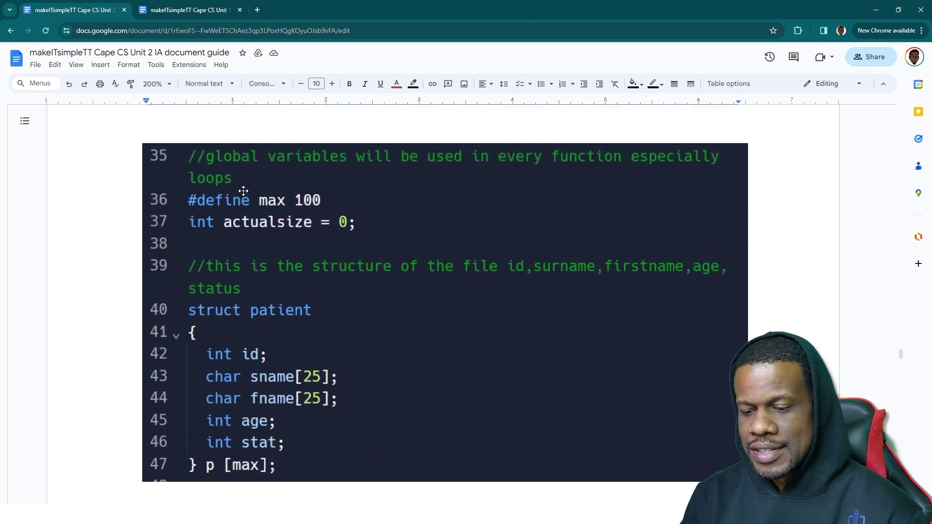
scroll(243, 191, down, 1)
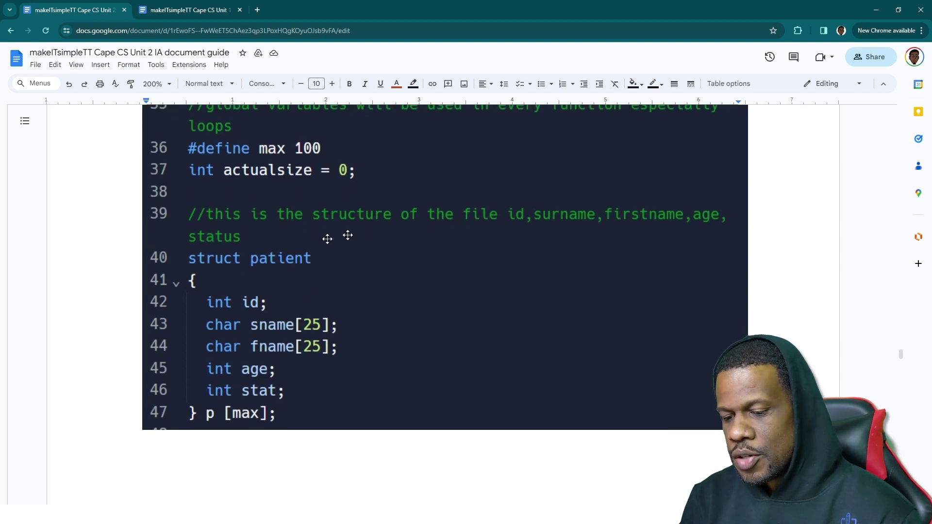
scroll(262, 241, down, 1)
scroll(262, 241, up, 1)
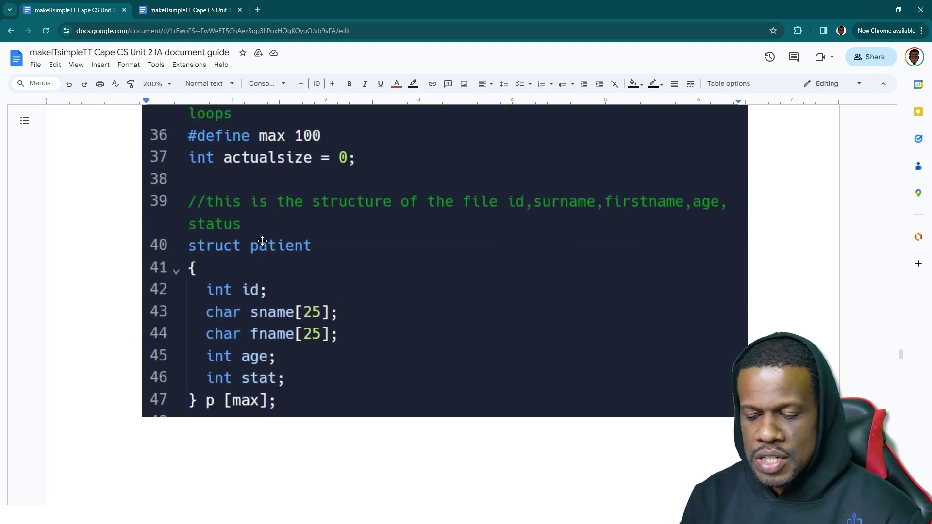
- Examine the commented code examples for the password function, the removed linear search, the binary search and record printing
scroll(263, 241, down, 6)
scroll(264, 241, down, 4)
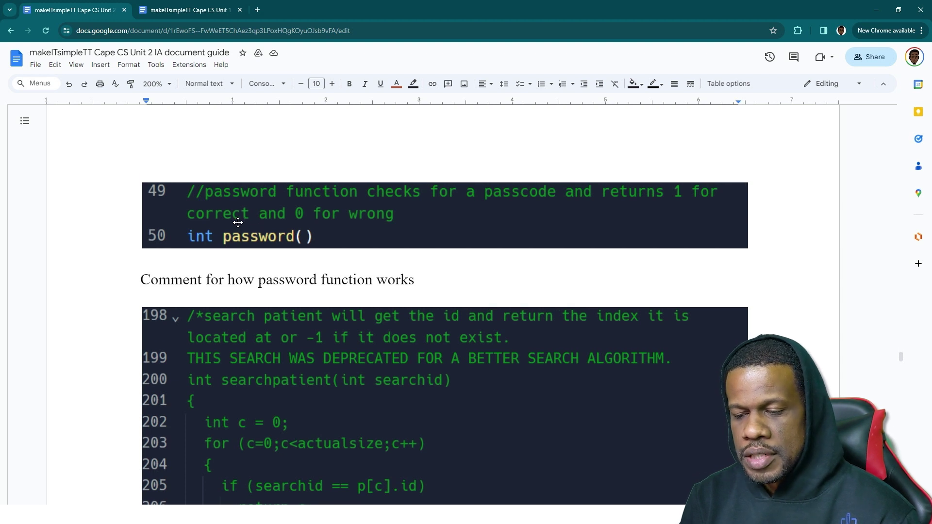
scroll(238, 223, down, 1)
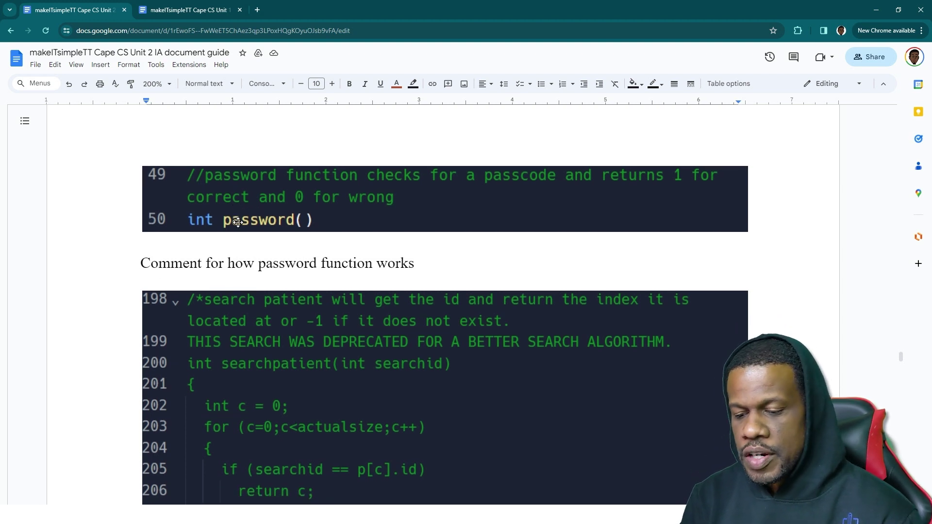
scroll(238, 222, down, 1)
scroll(238, 222, down, 3)
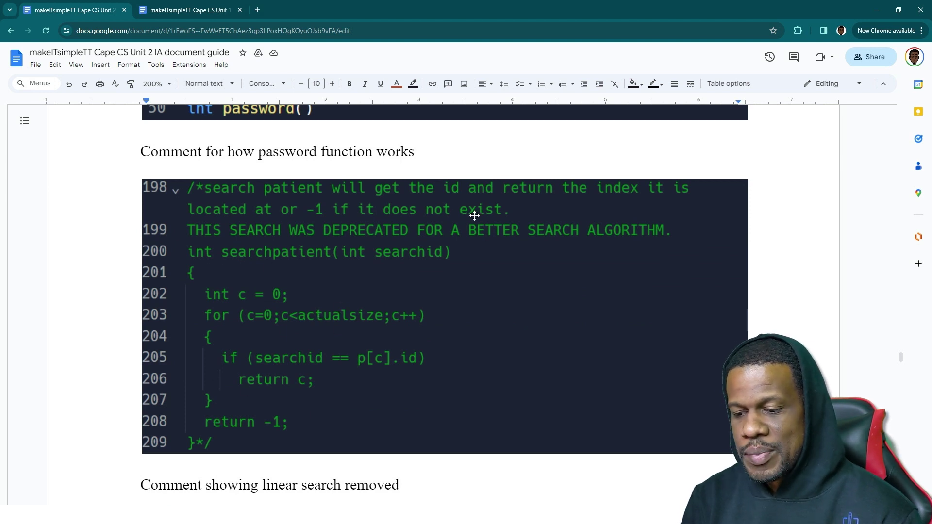
scroll(299, 234, down, 9)
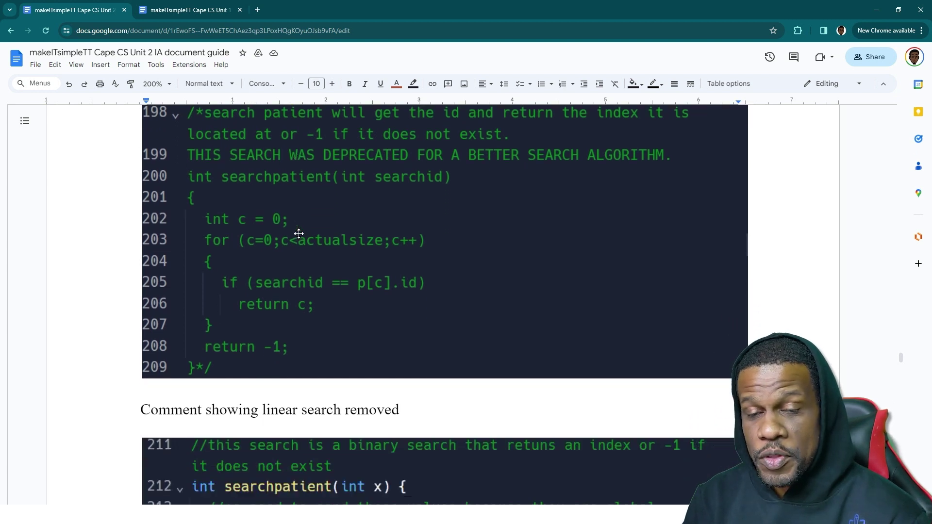
scroll(298, 234, down, 2)
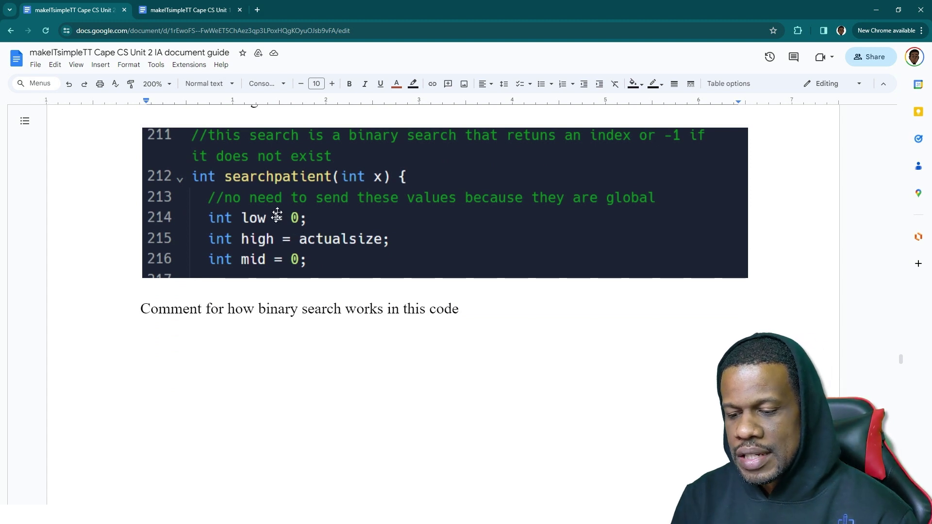
scroll(274, 222, down, 15)
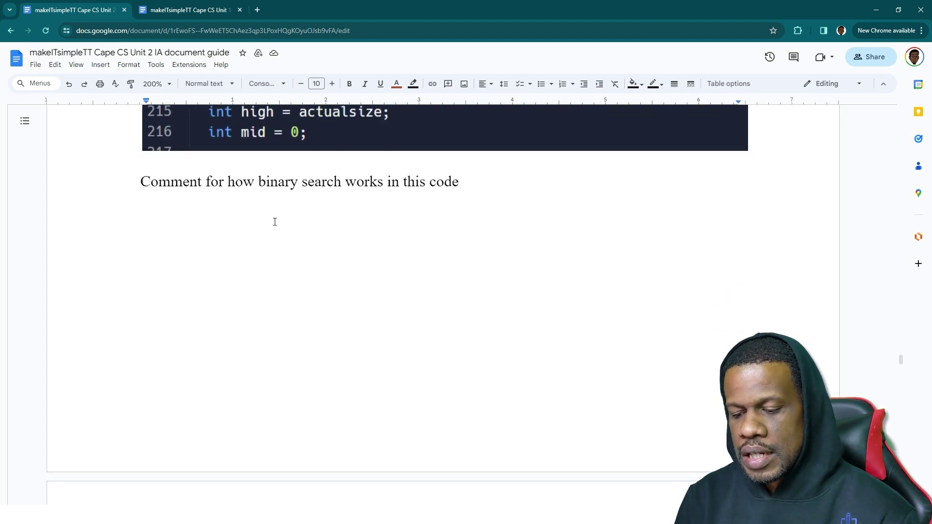
scroll(274, 222, down, 4)
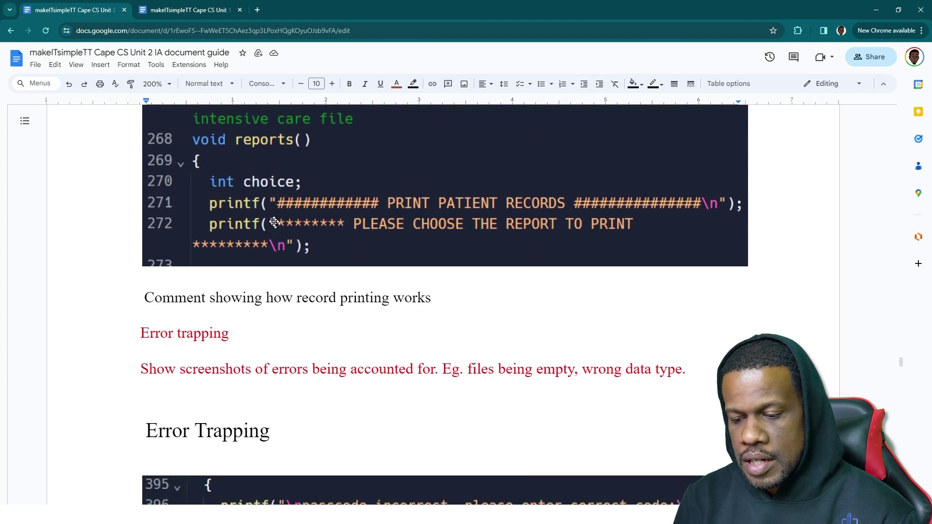
- Read the Error trapping instructions and compare them with the Coding and Testing criteria in the syllabus PDF, then return to the guide
scroll(274, 220, down, 1)
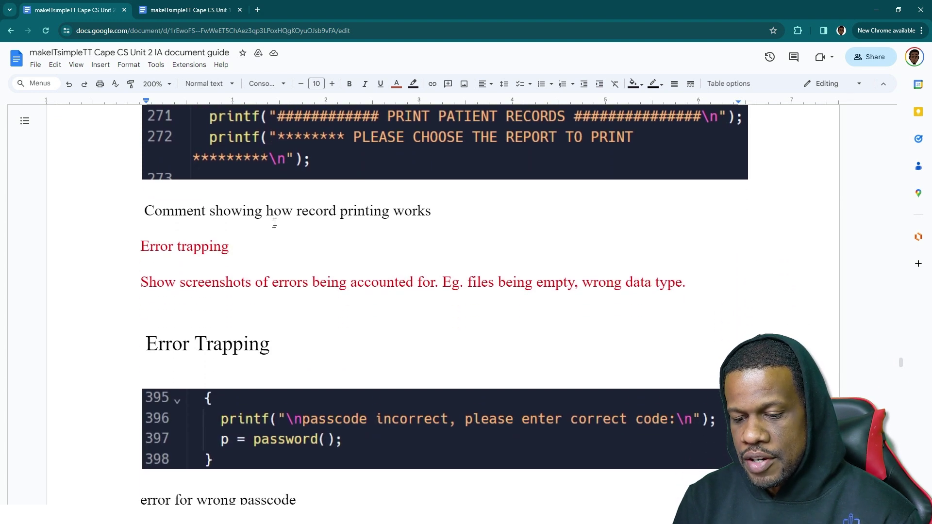
scroll(219, 262, down, 2)
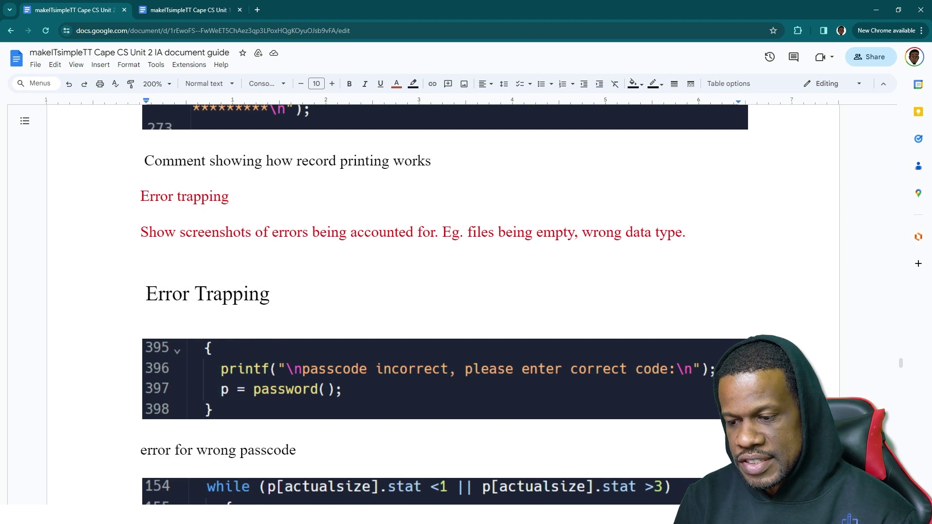
key(alt+Tab)
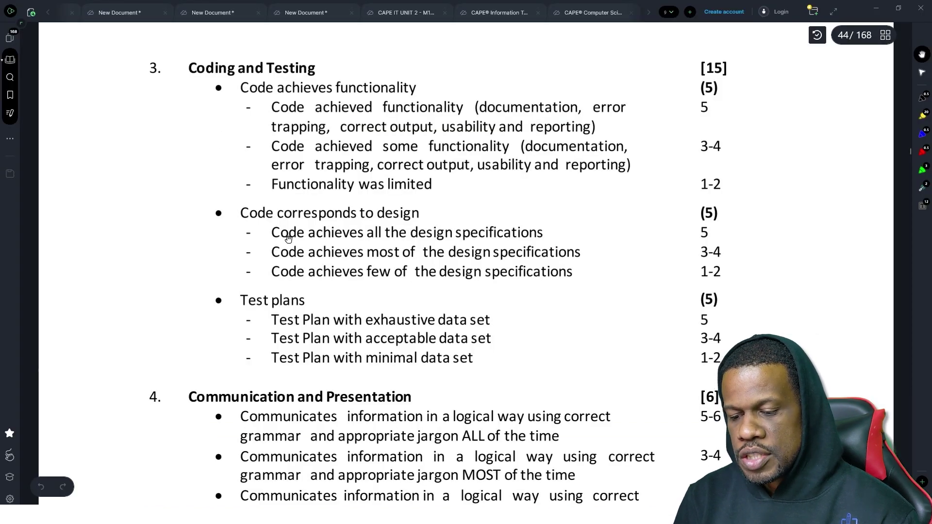
key(alt+Tab)
- Examine the Error Trapping code screenshots, from the wrong passcode check to the wrong menu option error message
scroll(282, 325, down, 3)
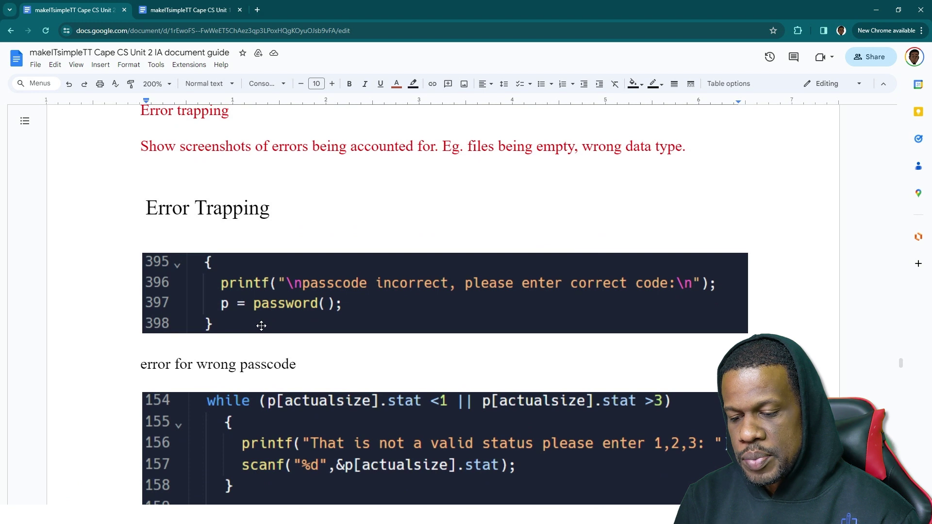
scroll(262, 326, down, 3)
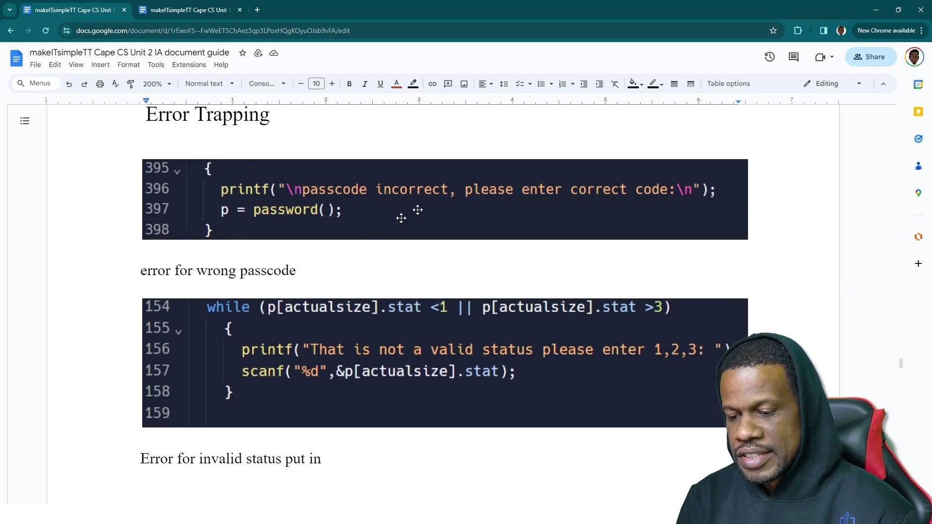
scroll(327, 316, down, 3)
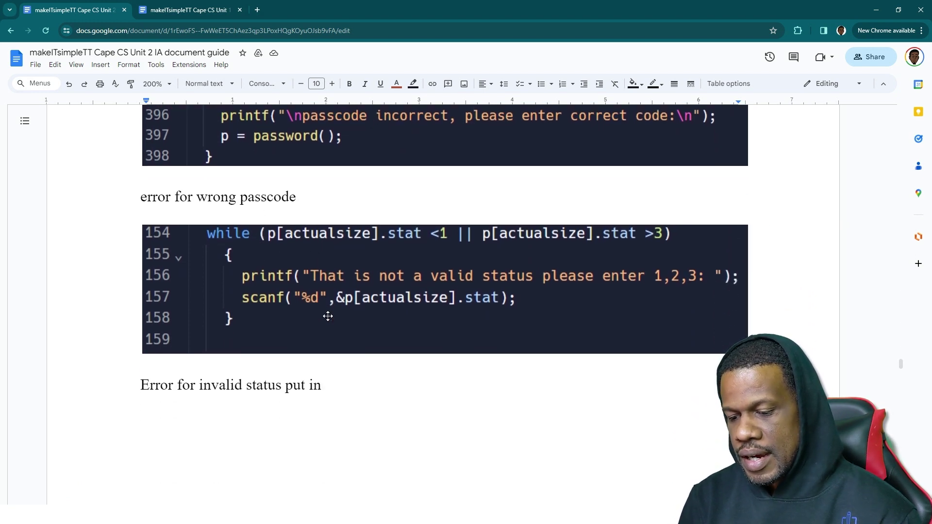
scroll(373, 279, down, 15)
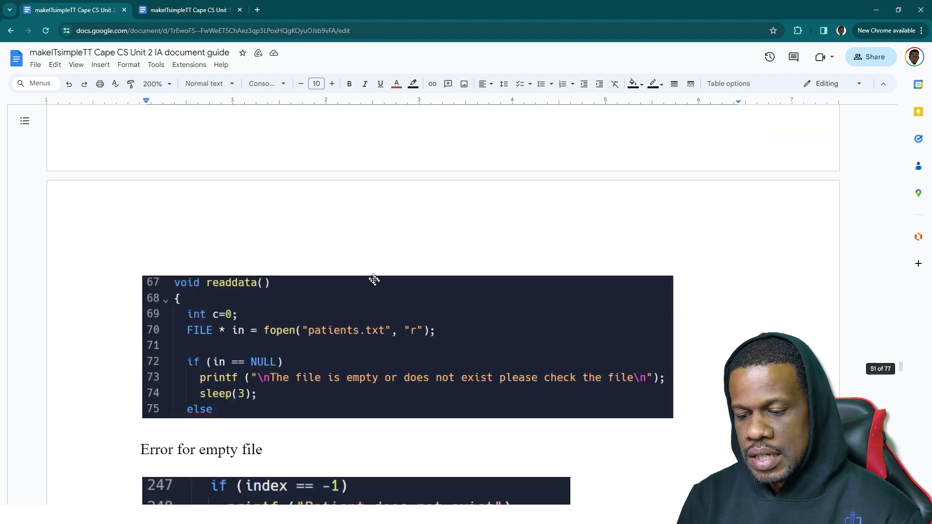
scroll(361, 311, down, 6)
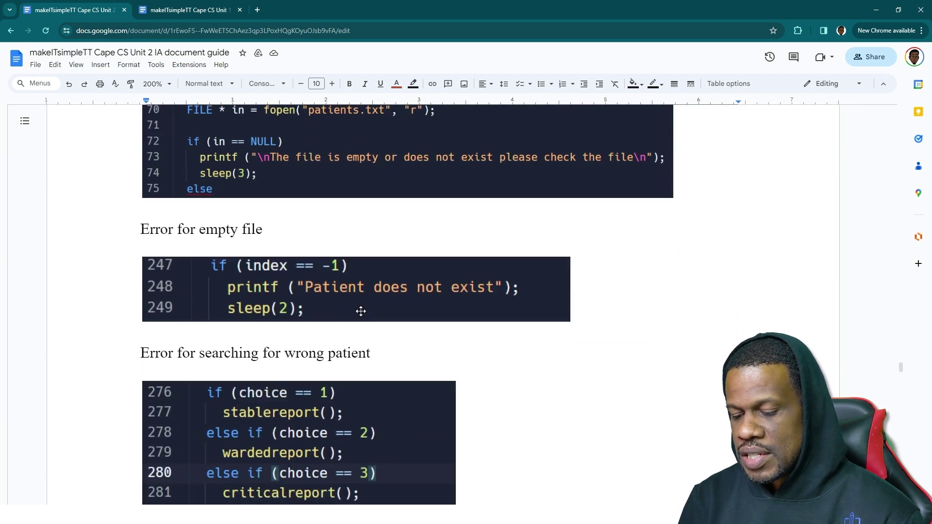
scroll(373, 310, down, 8)
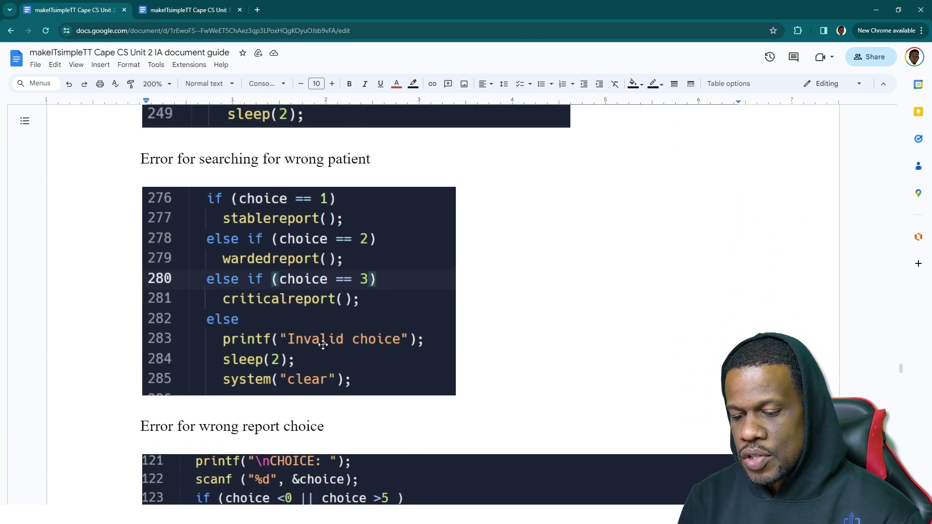
scroll(335, 342, down, 8)
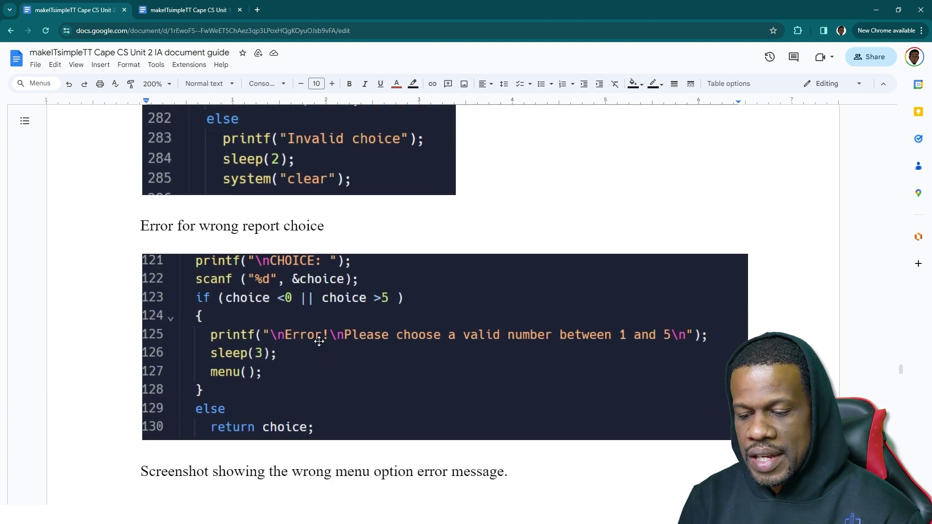
scroll(319, 341, down, 16)
scroll(320, 342, up, 12)
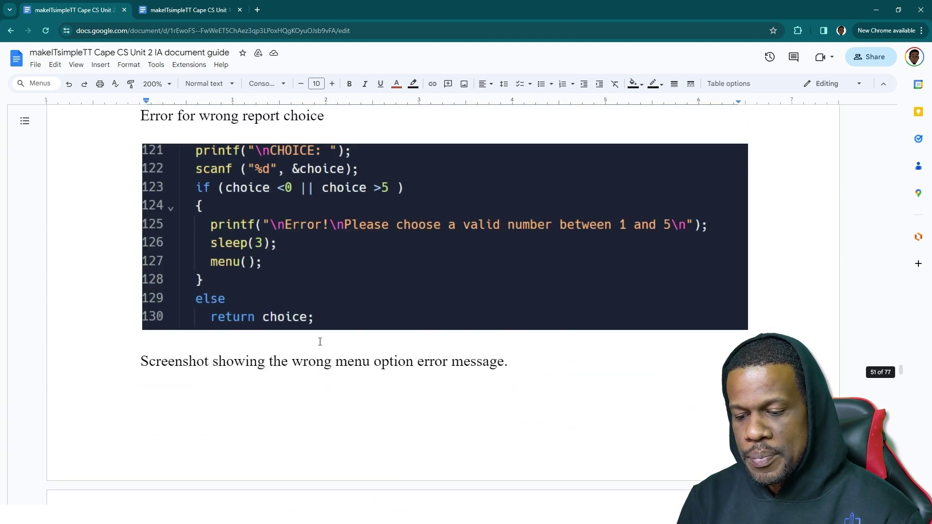
scroll(320, 342, up, 6)
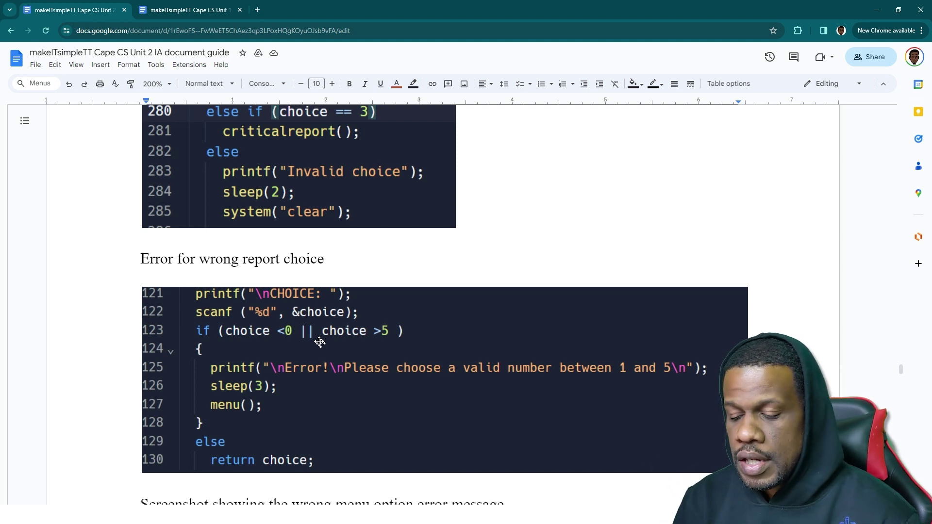
scroll(320, 342, down, 3)
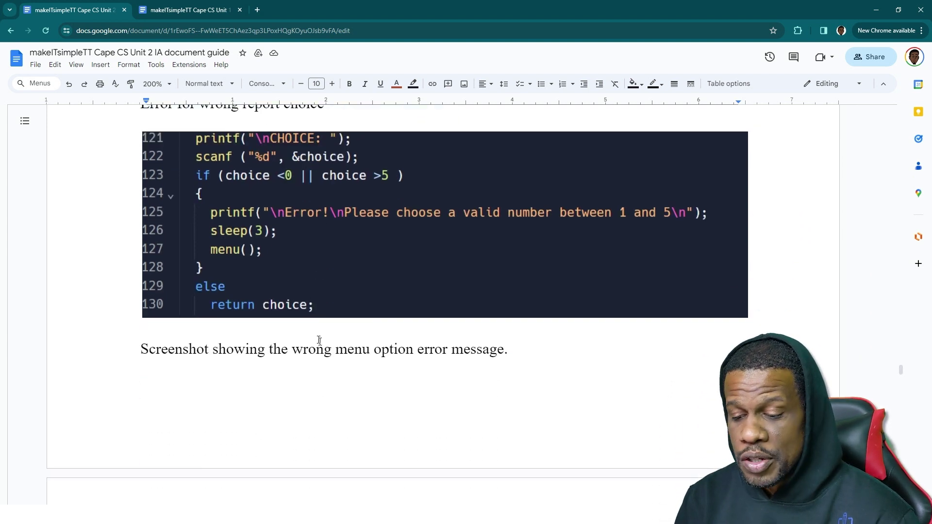
scroll(319, 340, down, 5)
- Check the correct output criterion in the syllabus PDF, then return to the guide and examine the Correct output section's text file screenshots
key(alt+Tab)
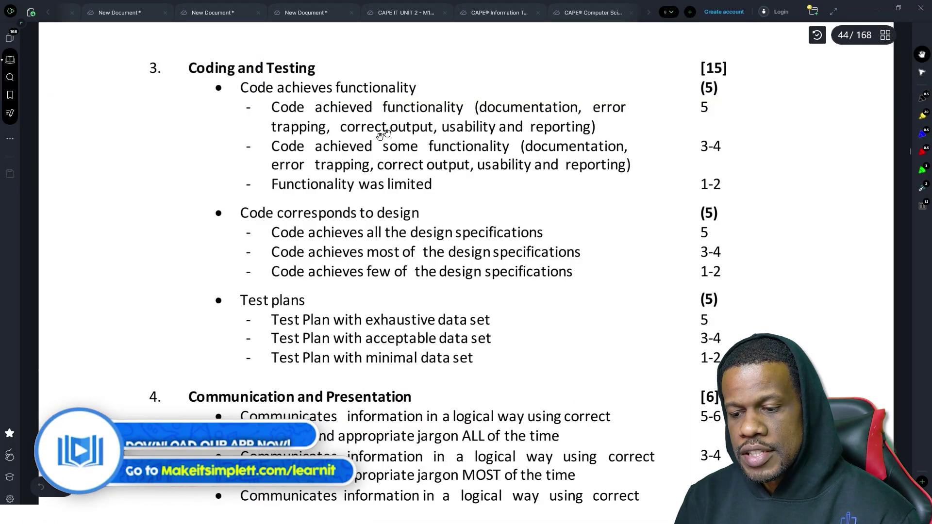
key(alt+Tab)
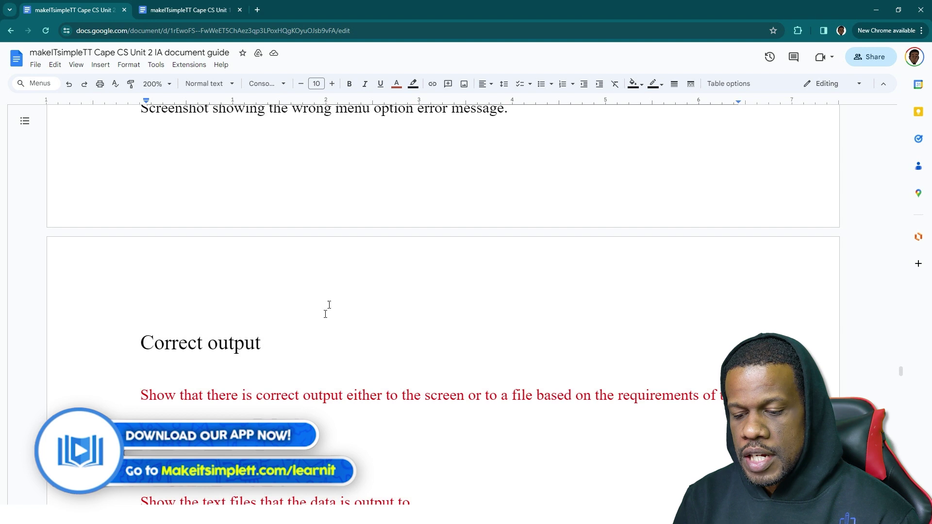
scroll(343, 262, down, 5)
scroll(324, 313, down, 1)
scroll(306, 347, down, 12)
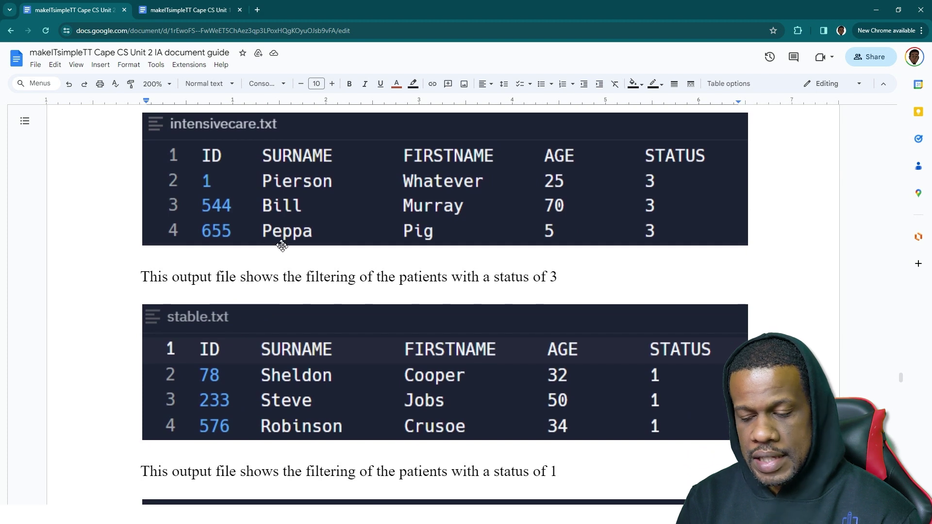
scroll(285, 239, down, 5)
scroll(282, 245, down, 1)
scroll(282, 245, up, 15)
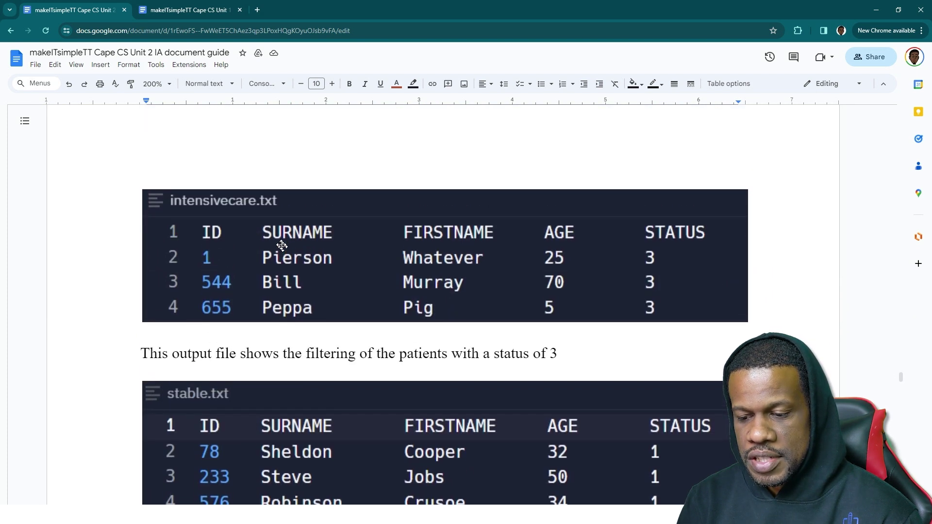
- Compare the patients.txt, intensivecare.txt, stable.txt and warded.txt screenshots with the syllabus PDF's functionality criteria, then return to the guide
scroll(282, 245, up, 3)
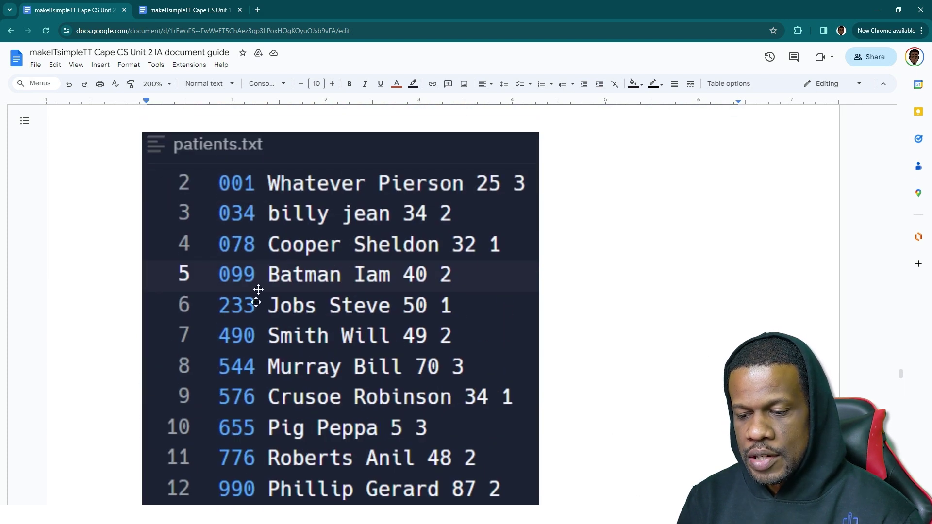
scroll(273, 338, down, 15)
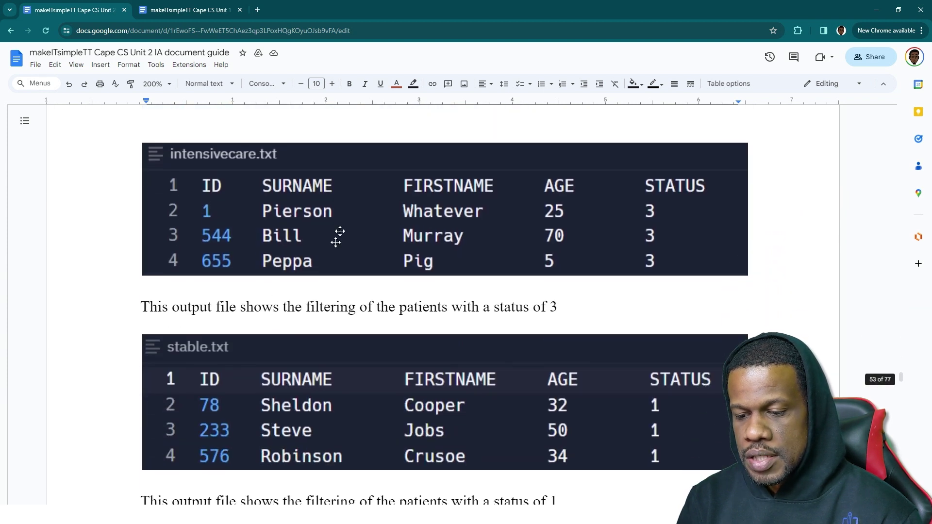
scroll(341, 206, down, 5)
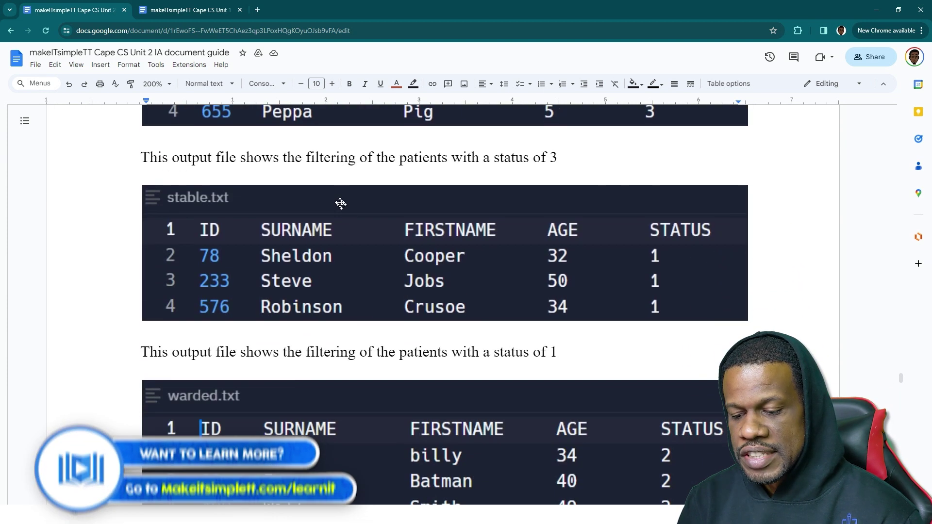
scroll(340, 204, down, 2)
key(alt+Tab)
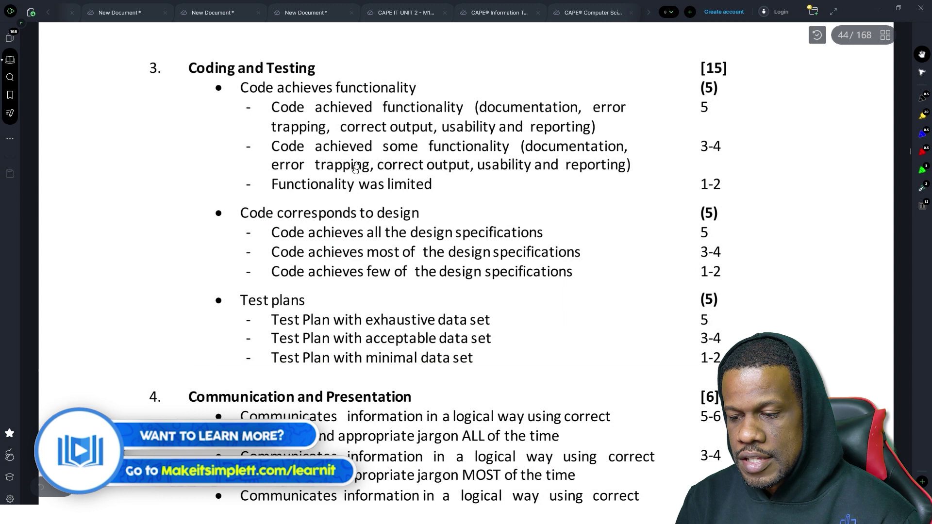
key(alt+Tab)
- Review the guide from Correct output to Code Responds to Design, then check the usability and reporting criteria in the syllabus PDF and return
scroll(378, 278, down, 5)
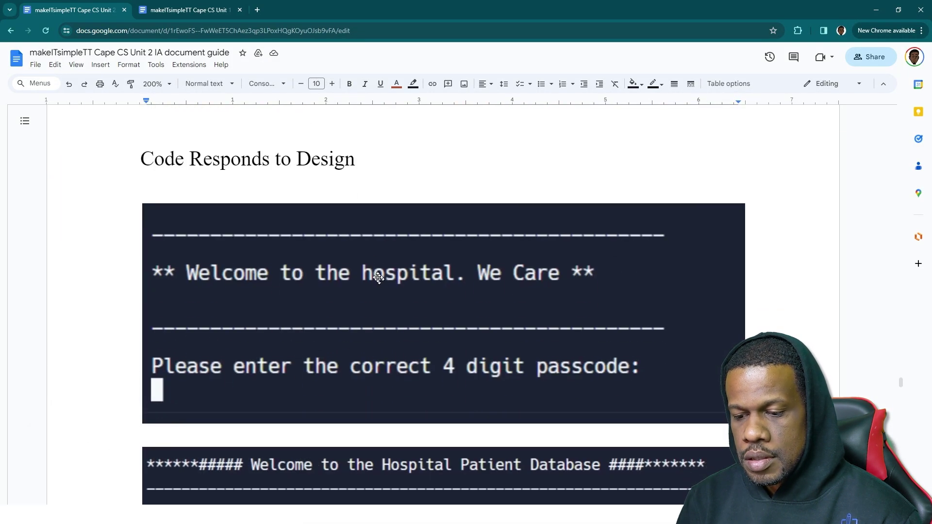
scroll(378, 278, down, 15)
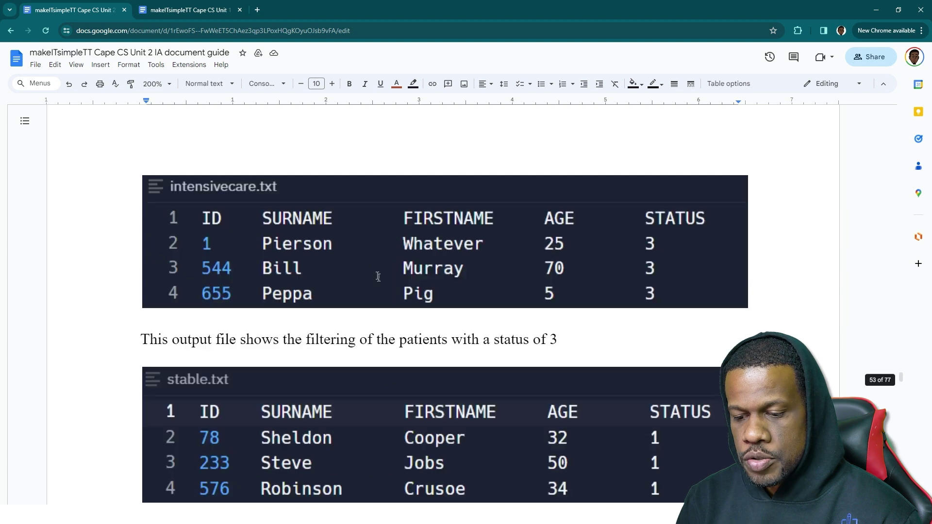
scroll(379, 278, up, 10)
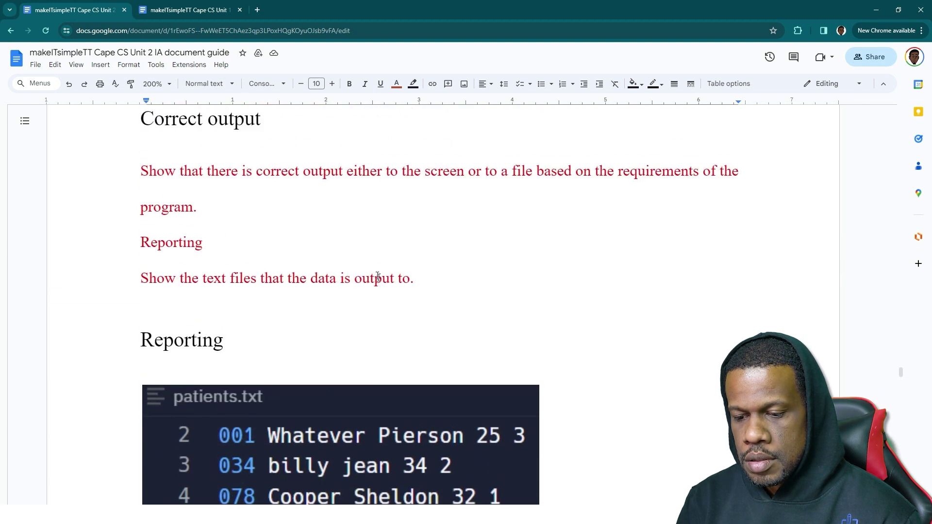
scroll(378, 276, up, 1)
scroll(379, 277, down, 10)
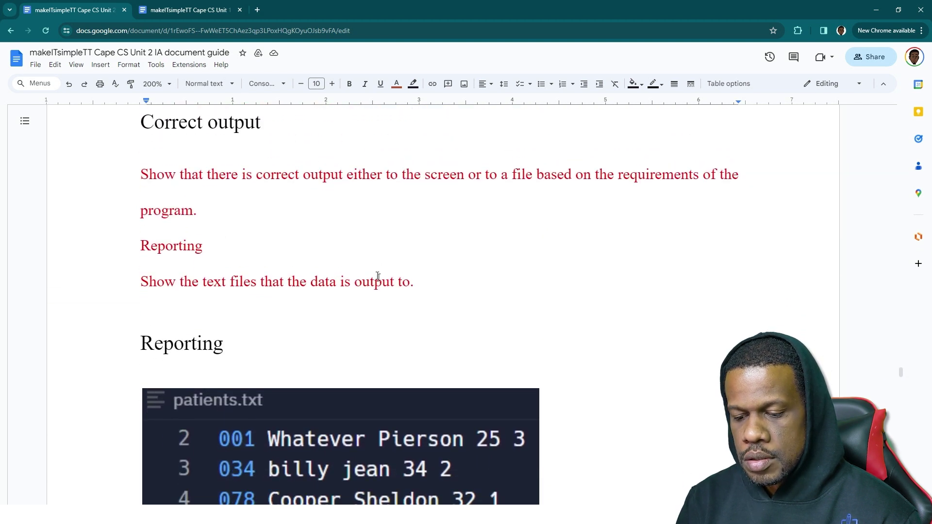
scroll(379, 278, down, 6)
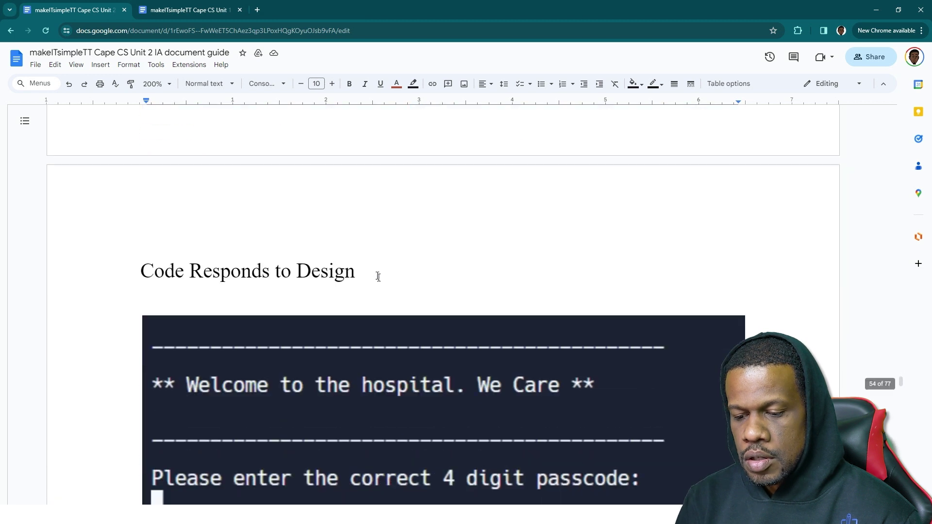
key(alt+Tab)
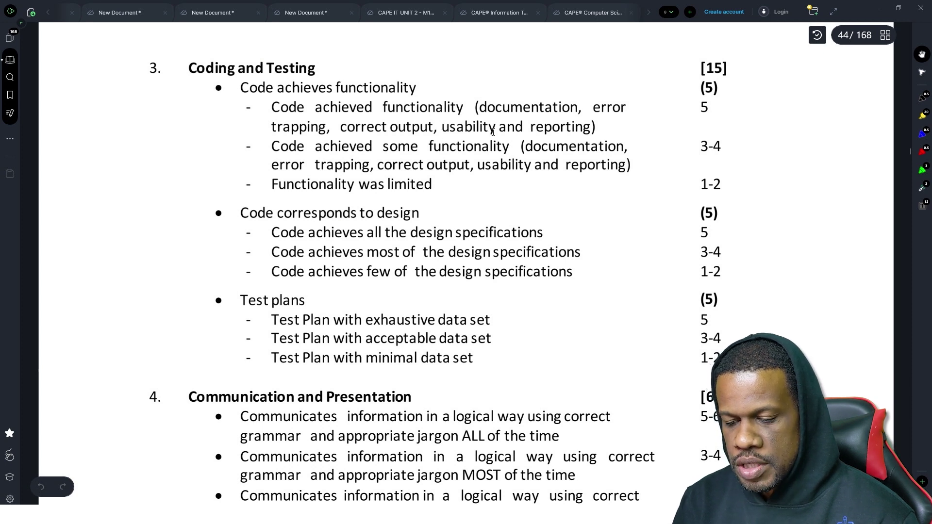
key(alt+Tab)
- Look through the guide's design screenshots and test plan tables, then go back to the Correct output section
scroll(372, 201, down, 15)
scroll(372, 200, down, 20)
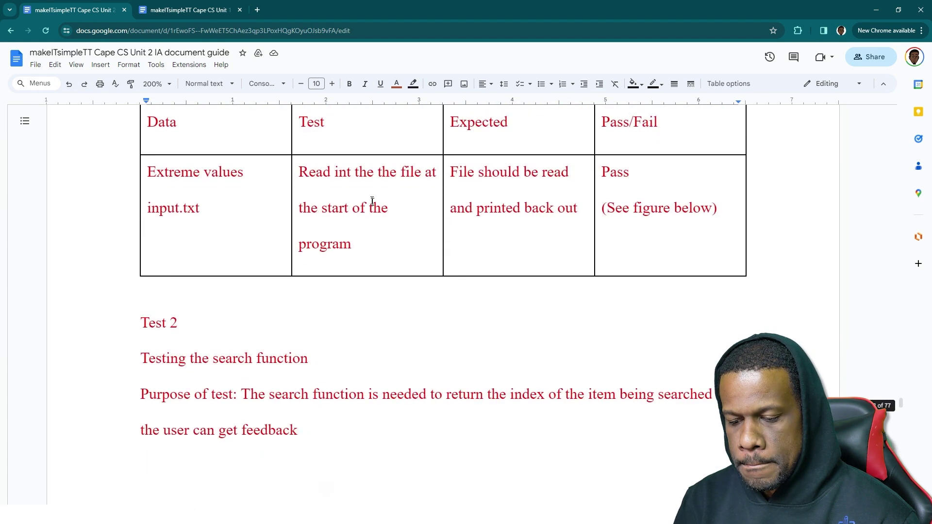
scroll(372, 200, down, 20)
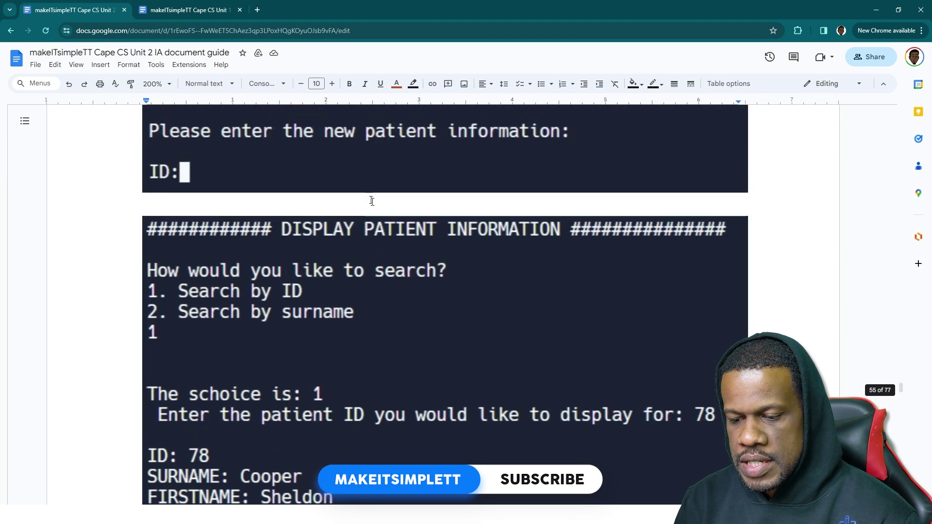
scroll(372, 202, up, 20)
scroll(372, 200, up, 15)
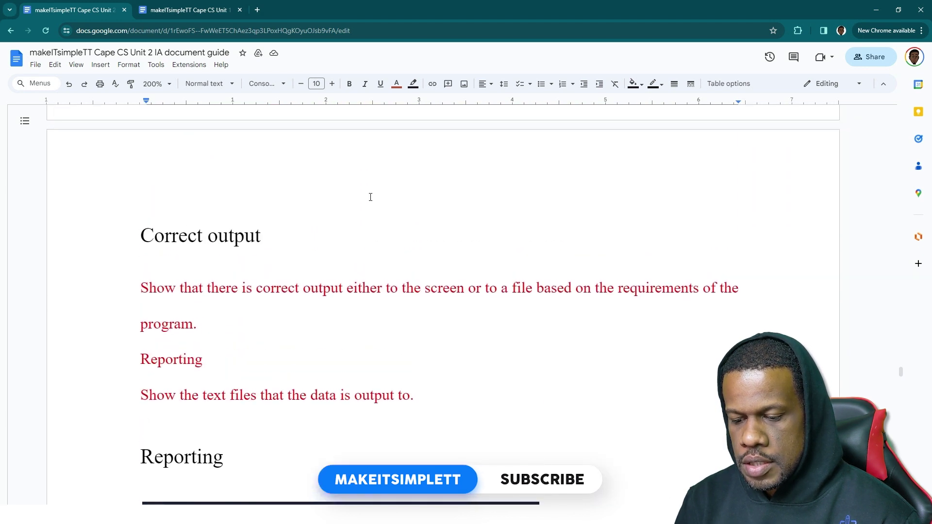
- Change the Reporting heading above the patients.txt screenshot to "Usability and Reporting"
scroll(370, 197, down, 3)
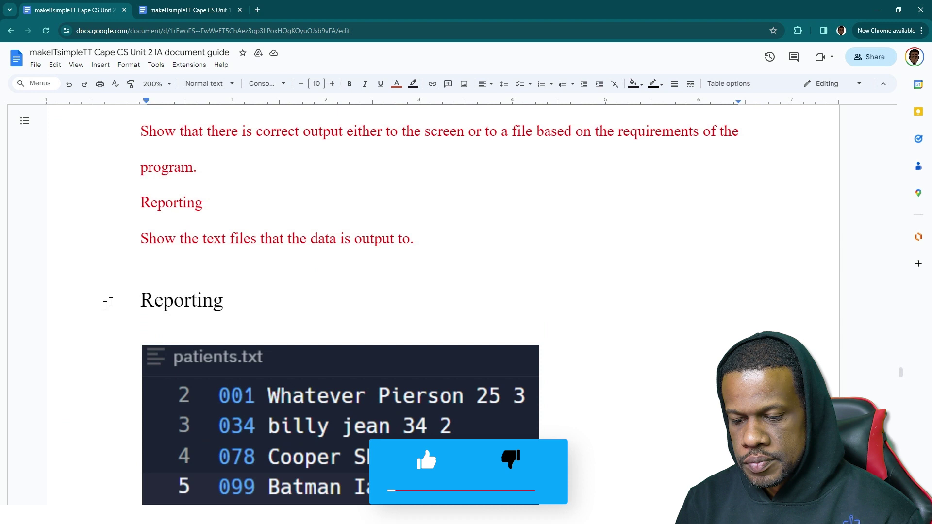
click(141, 301)
text(U)
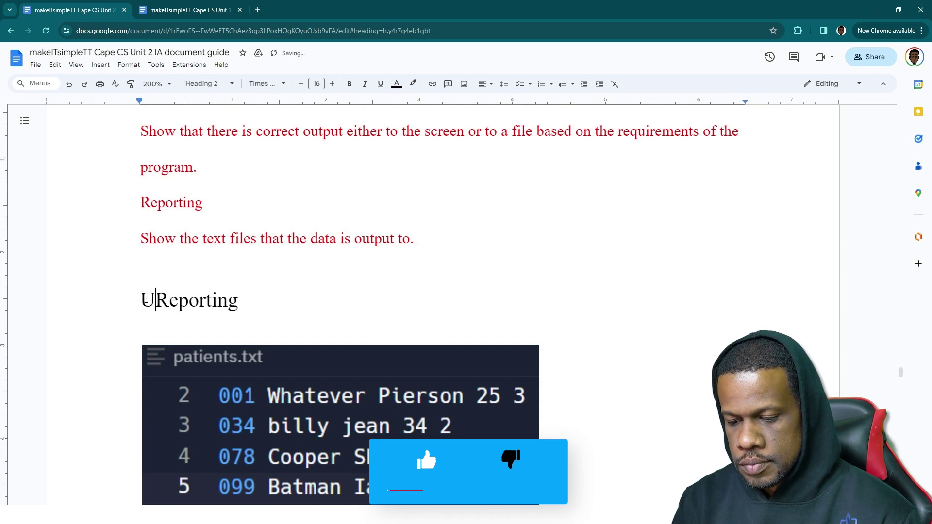
text(sability )
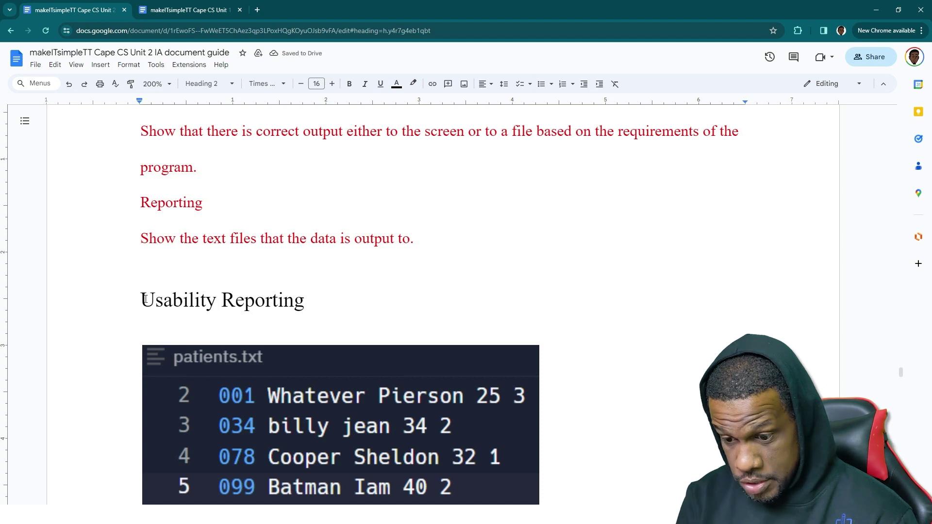
text(and)
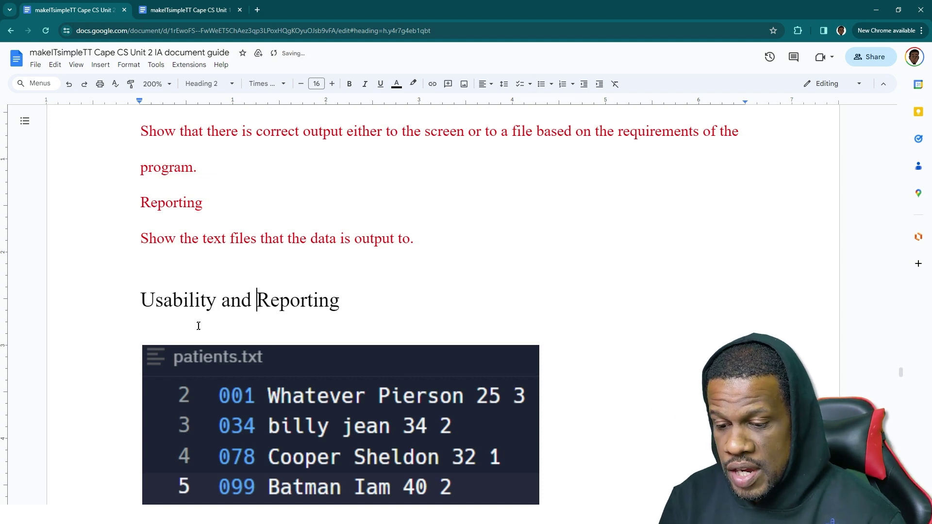
- Examine the filtered output files and the passcode and main menu screenshots under Code Responds to Design
scroll(198, 321, down, 10)
scroll(197, 324, down, 15)
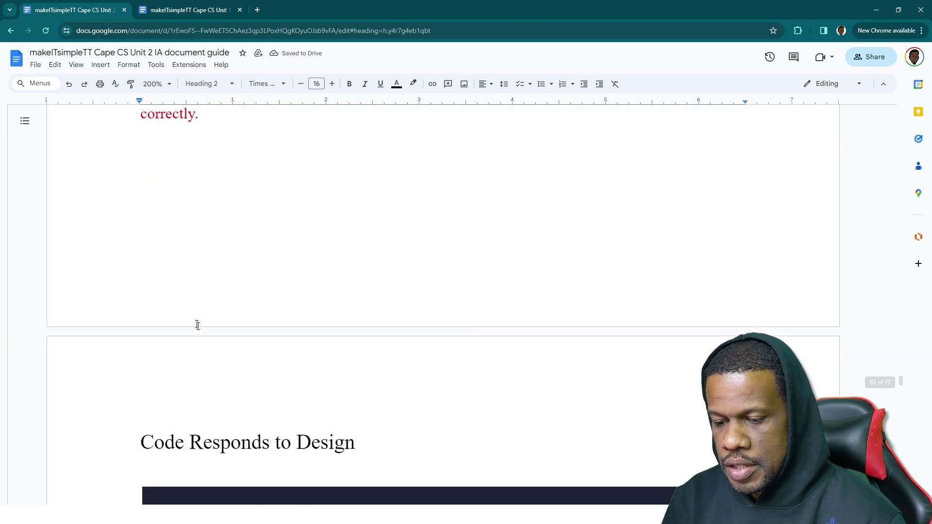
scroll(197, 326, up, 10)
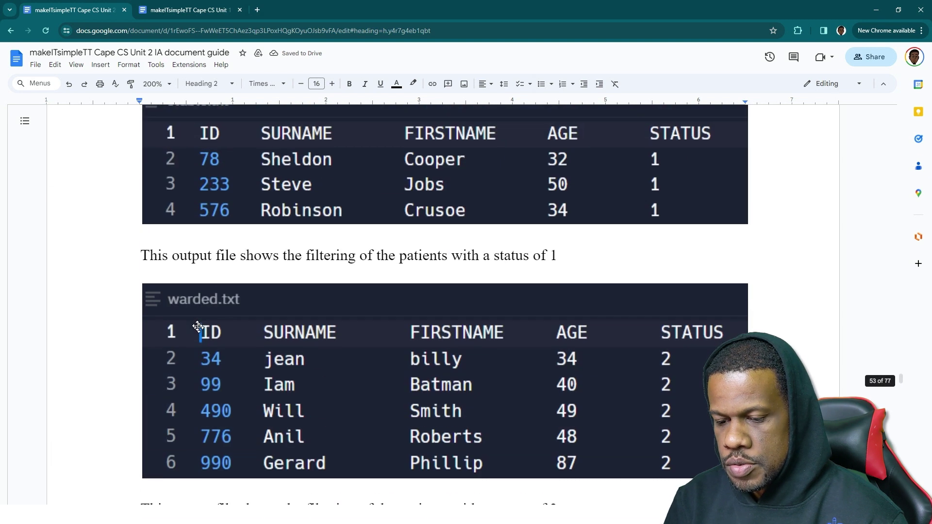
scroll(197, 327, down, 12)
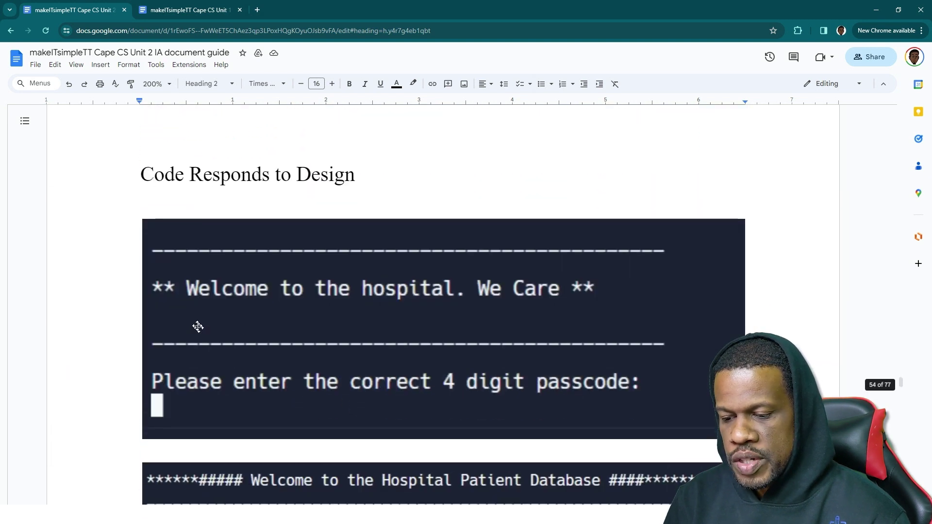
scroll(197, 325, down, 6)
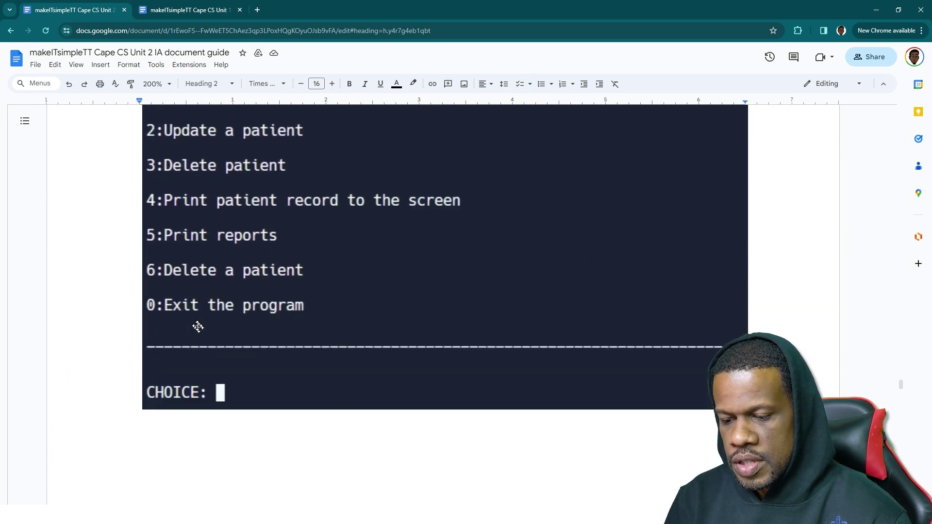
scroll(196, 326, up, 8)
scroll(218, 290, down, 14)
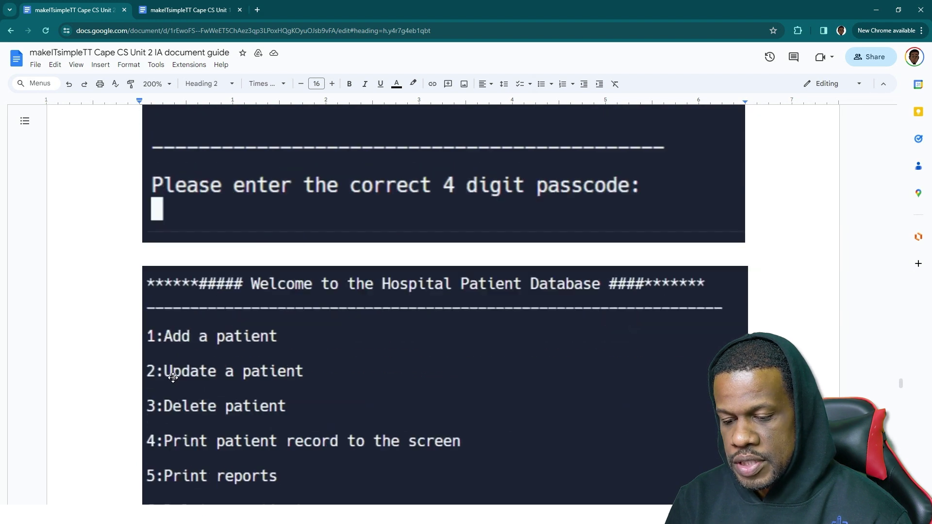
scroll(174, 379, up, 12)
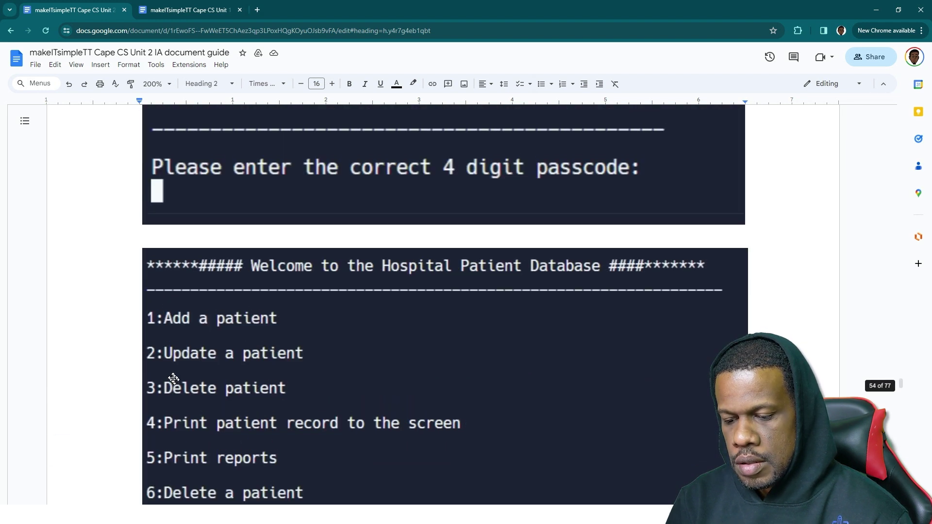
scroll(174, 378, down, 6)
scroll(174, 379, down, 3)
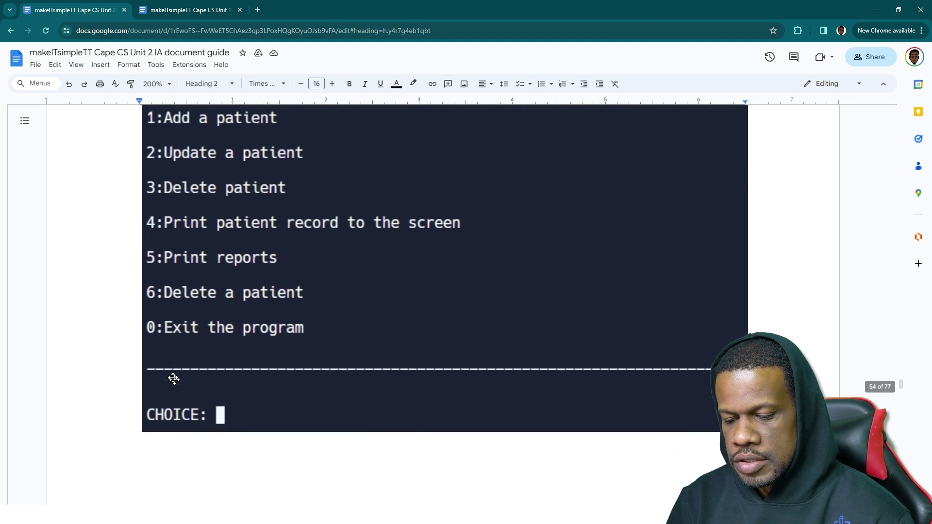
- Add the line "Menu is laid out neatly and spaced out" below the Hospital Patient Database menu screenshot
click(194, 388)
scroll(194, 388, up, 3)
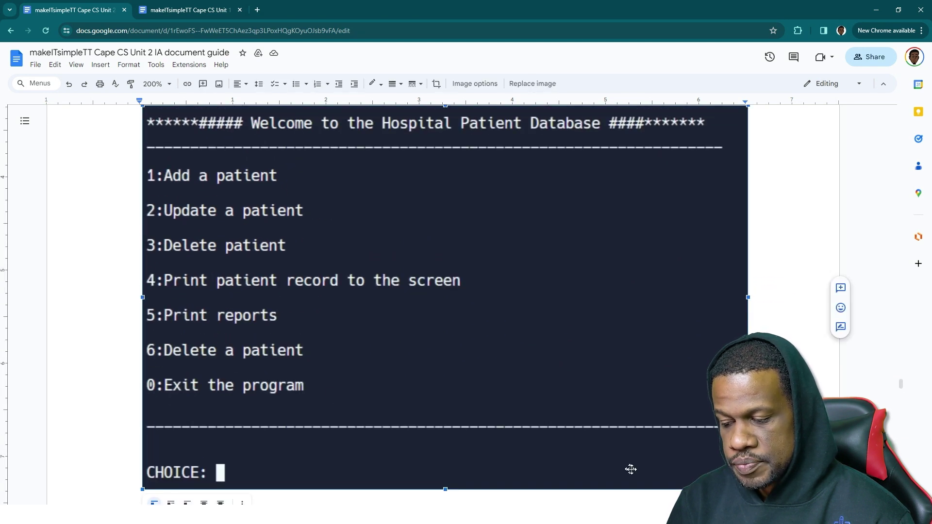
key(Right)
key(Return)
text(Menu is laid out nea)
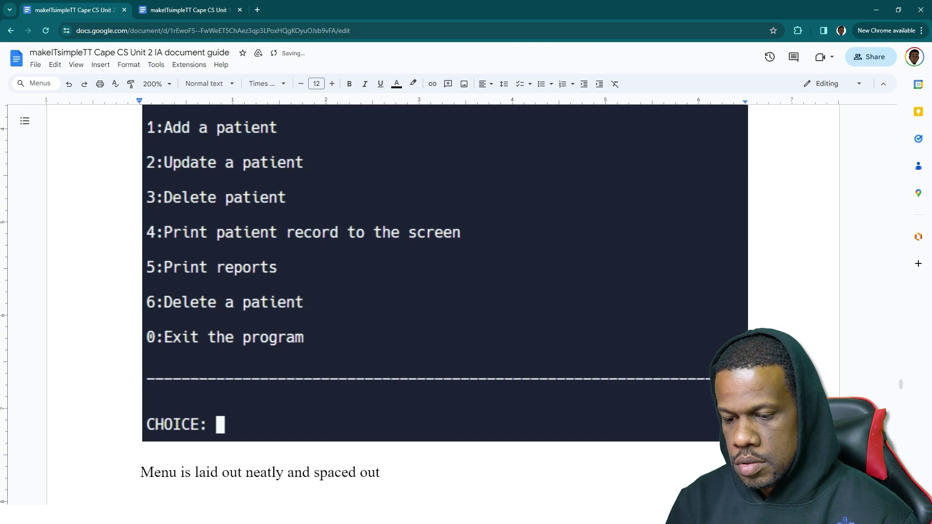
- Recheck the Code Responds to Design screenshots and extend the menu caption with "matching the design"
scroll(445, 301, up, 10)
scroll(445, 301, down, 3)
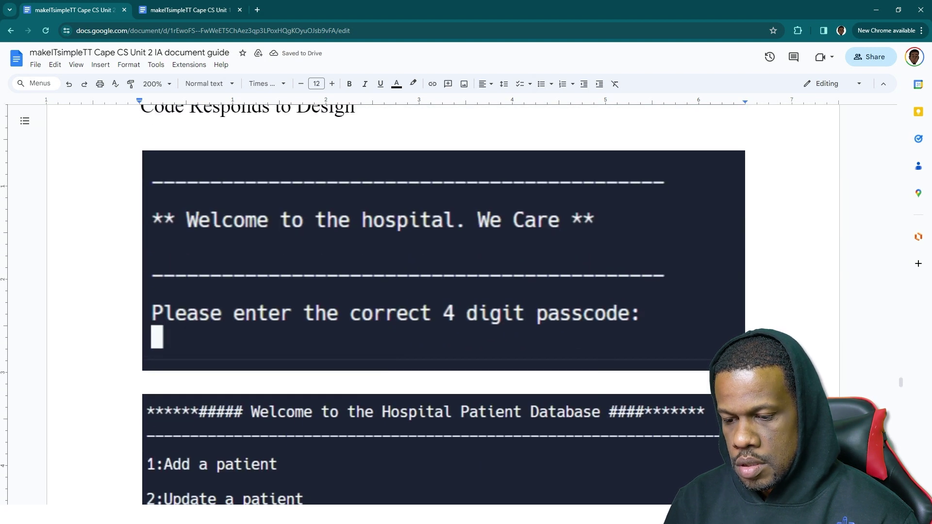
scroll(443, 305, up, 2)
scroll(442, 305, down, 3)
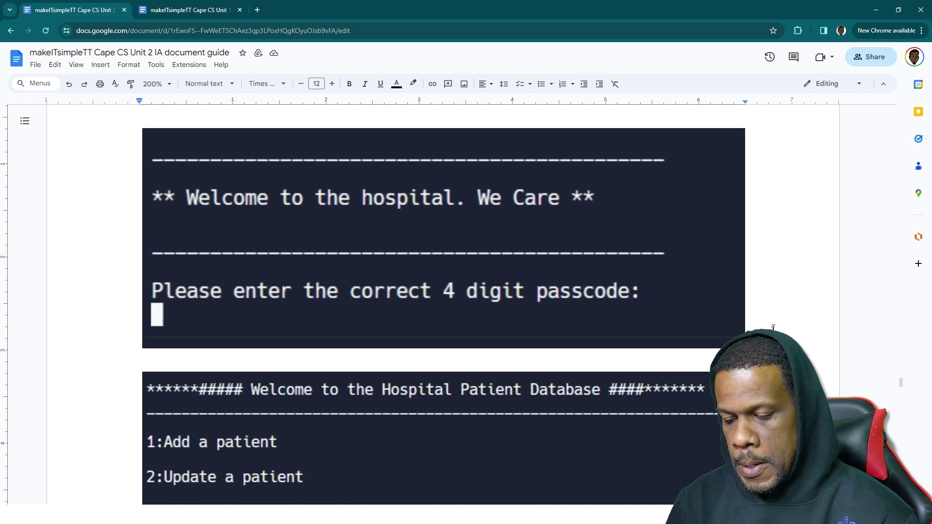
scroll(439, 332, down, 10)
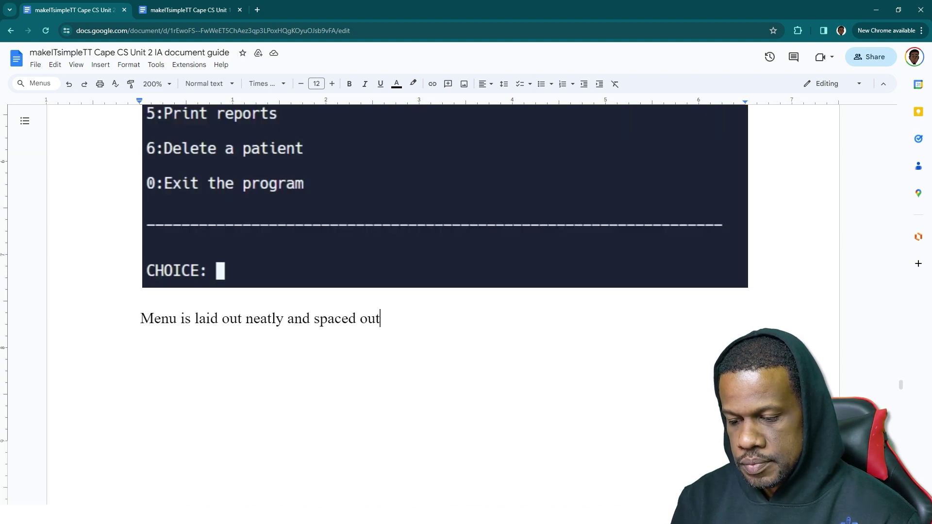
text(matching the)
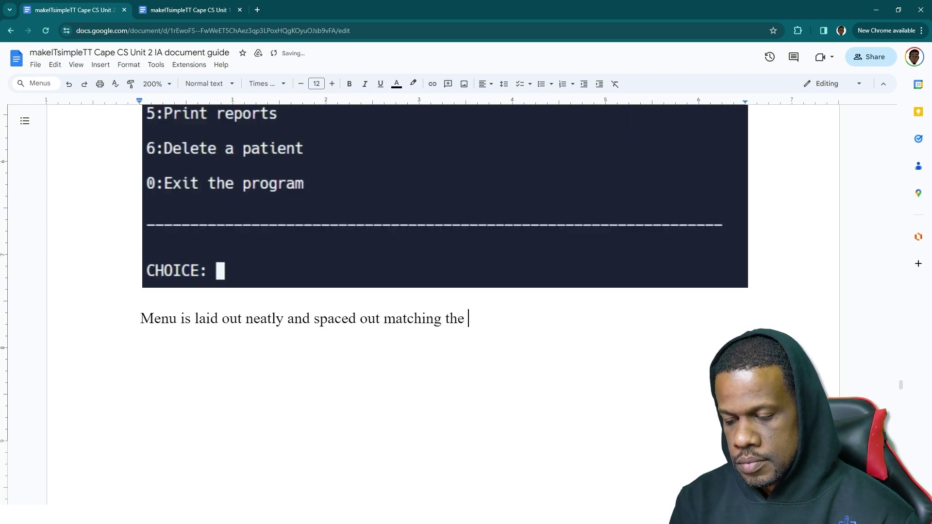
text( design)
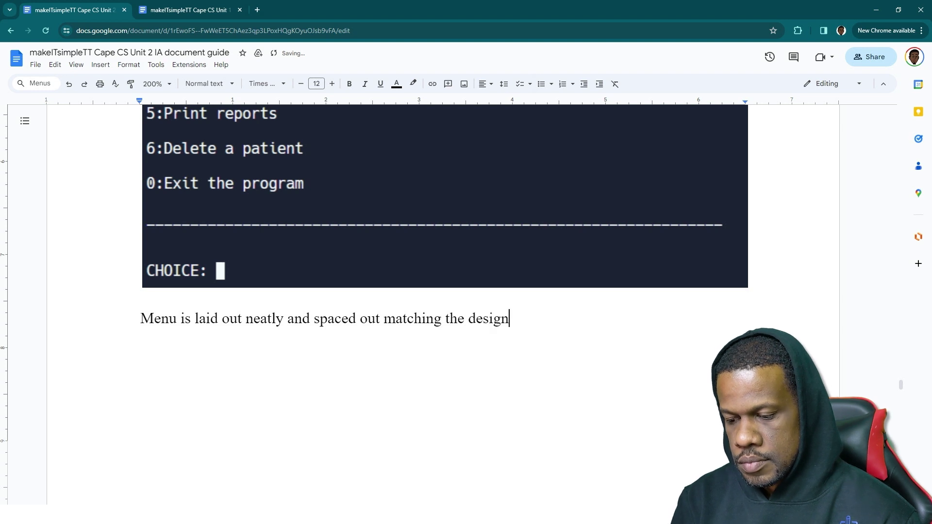
- Insert a page break before the Test Plan heading so that section starts on a new page
scroll(399, 352, down, 6)
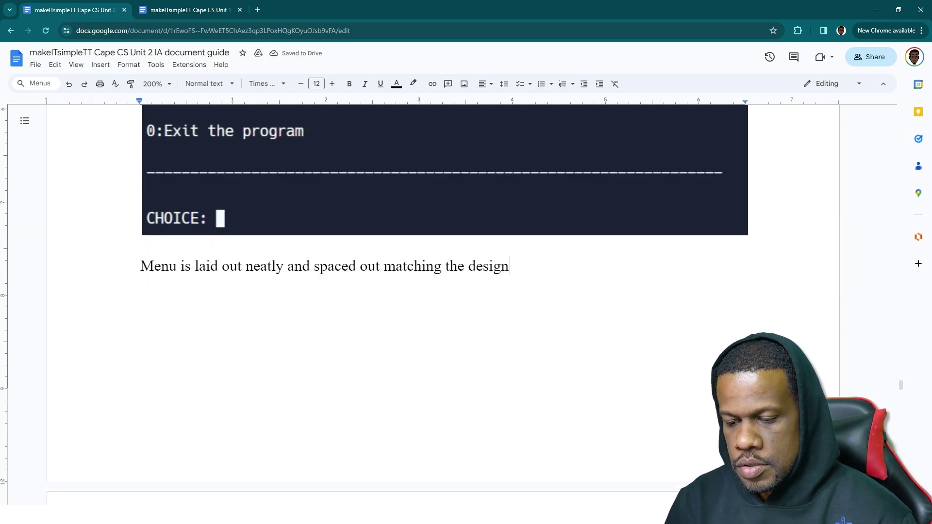
scroll(399, 351, down, 15)
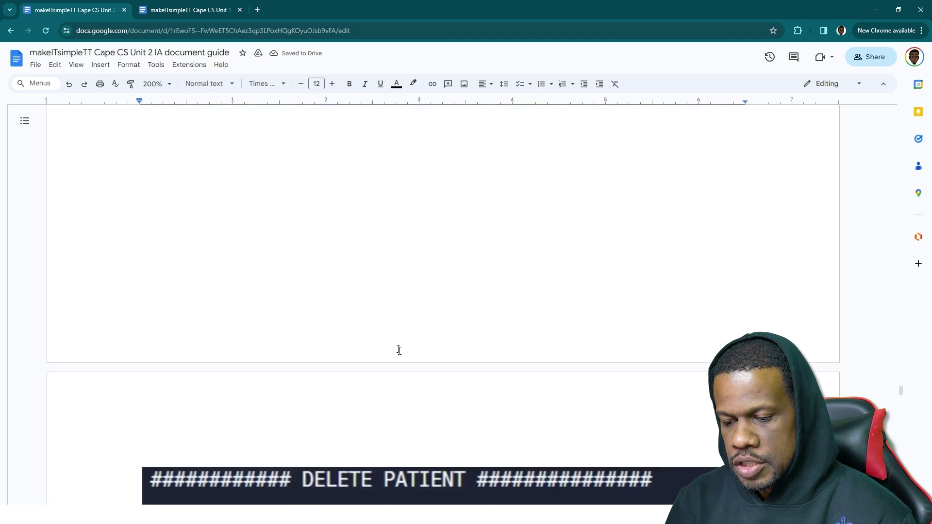
scroll(399, 351, down, 12)
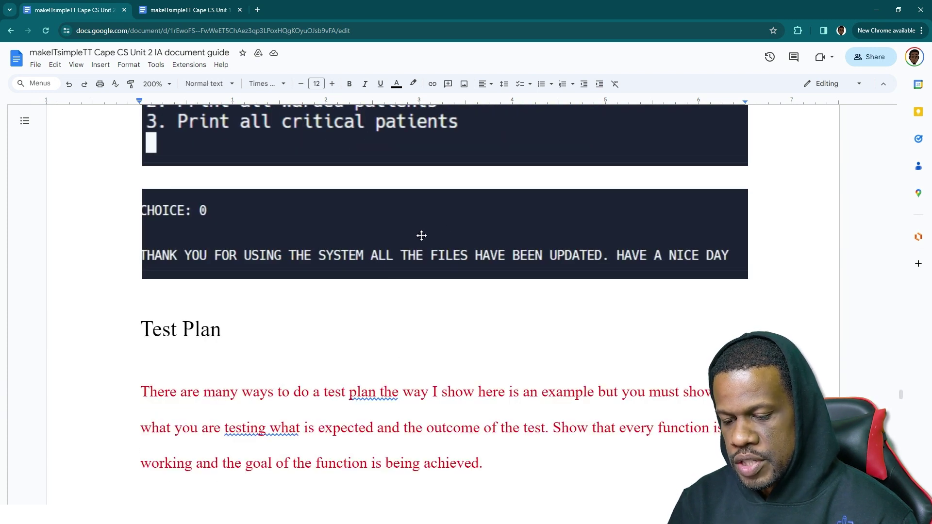
click(135, 330)
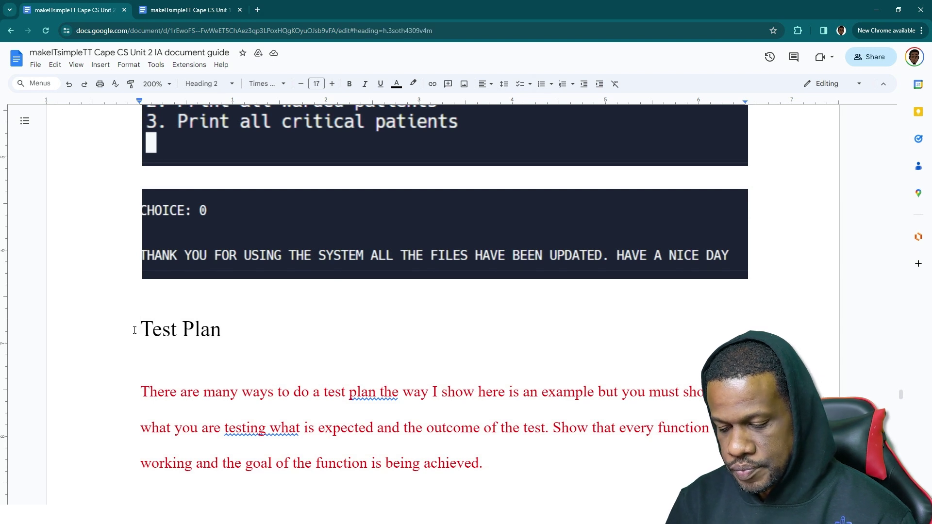
key(ctrl+Return)
- Compare the passcode and menu screenshots under Code Responds to Design with the Code corresponds to design criteria in the syllabus mark scheme
scroll(134, 328, up, 10)
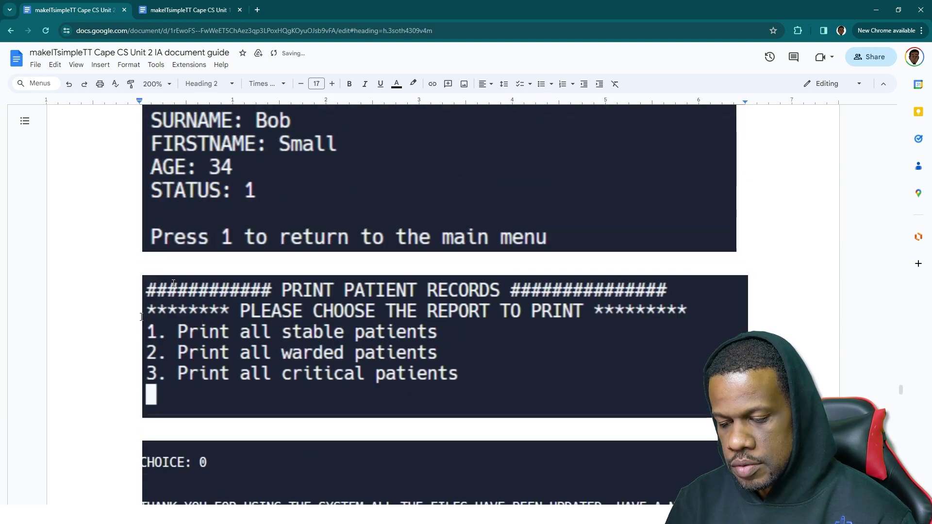
key(alt+Tab)
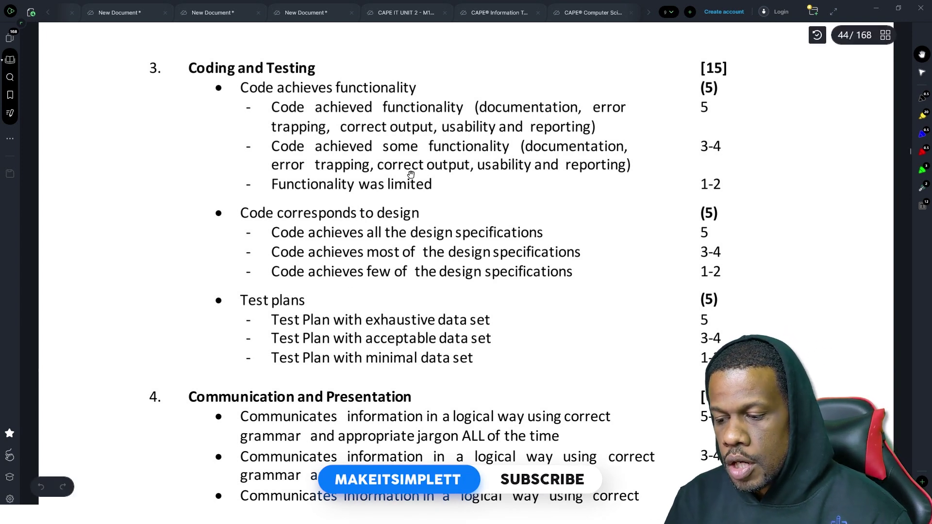
scroll(411, 173, down, 1)
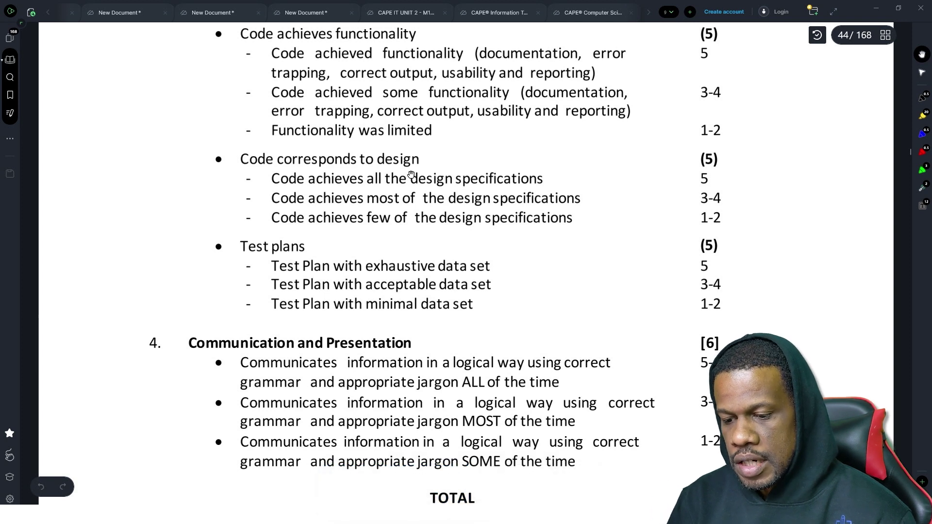
key(alt+Tab)
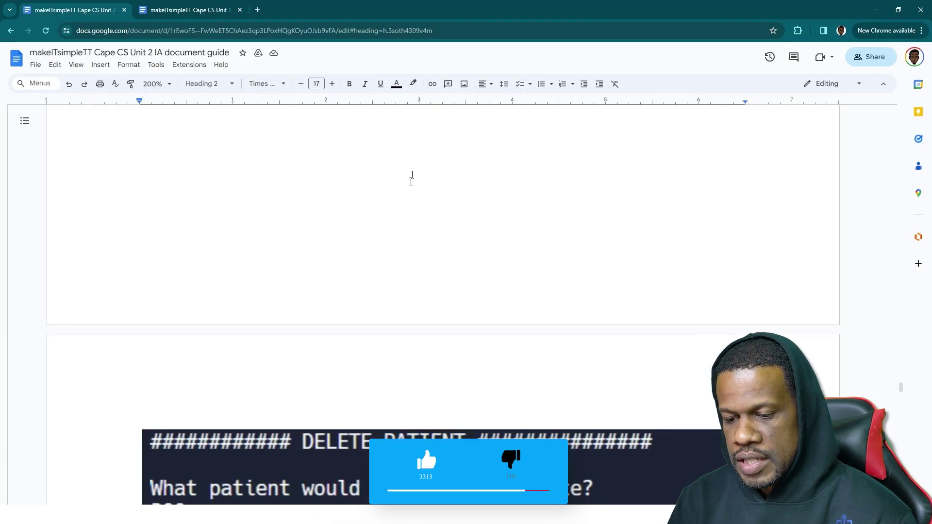
scroll(379, 268, up, 10)
scroll(379, 268, down, 3)
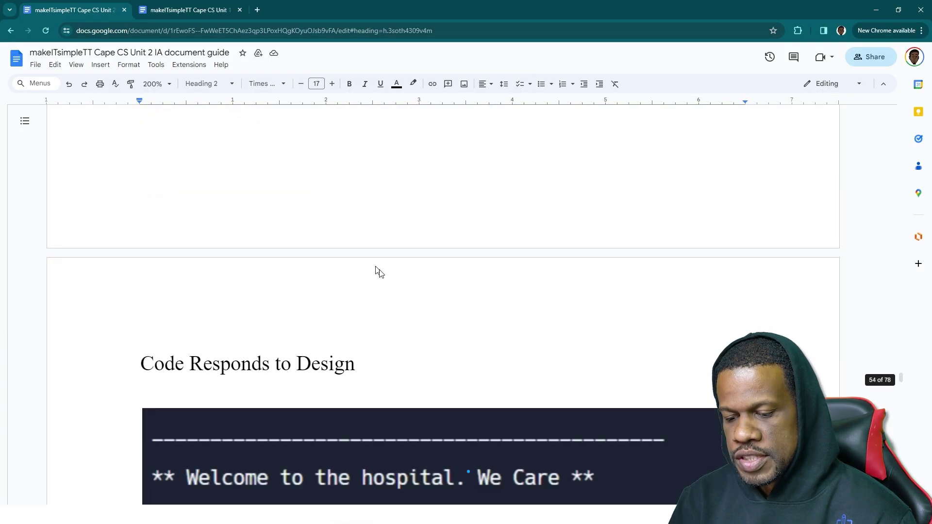
scroll(379, 272, down, 5)
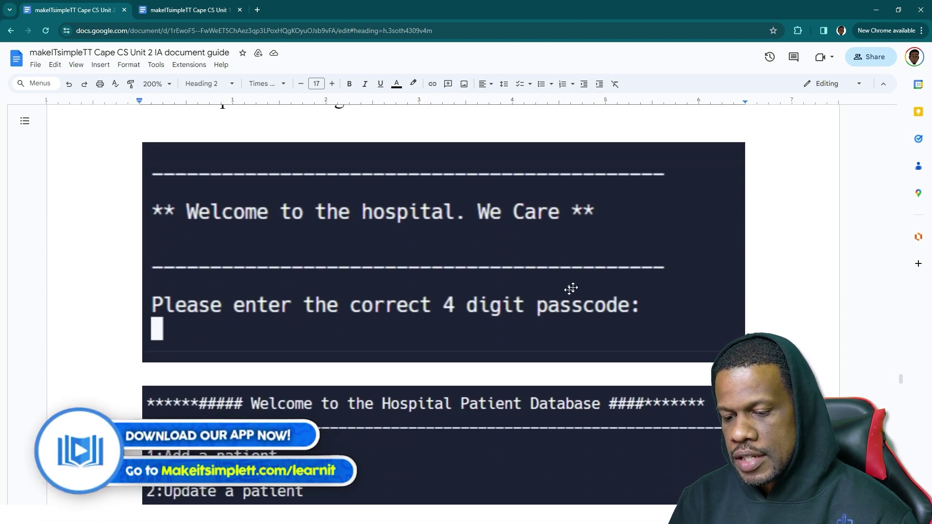
key(alt+Tab)
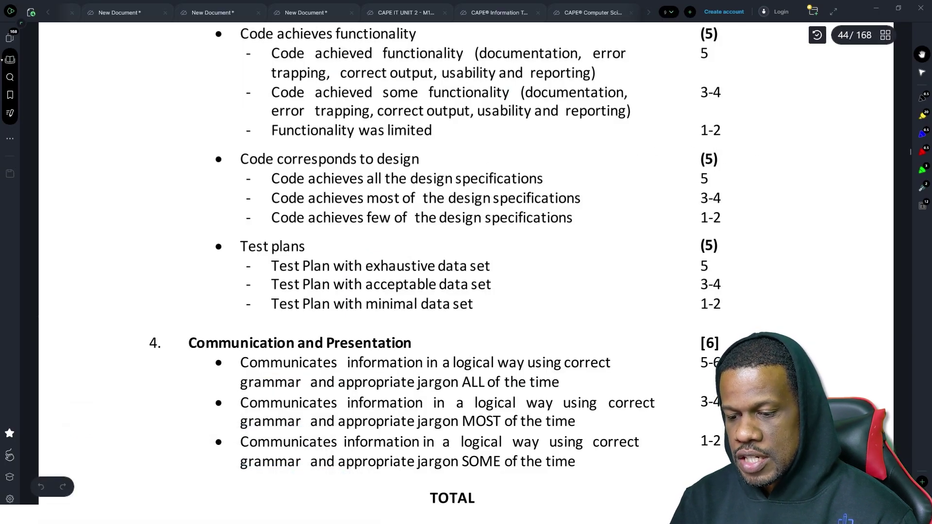
key(alt+Tab)
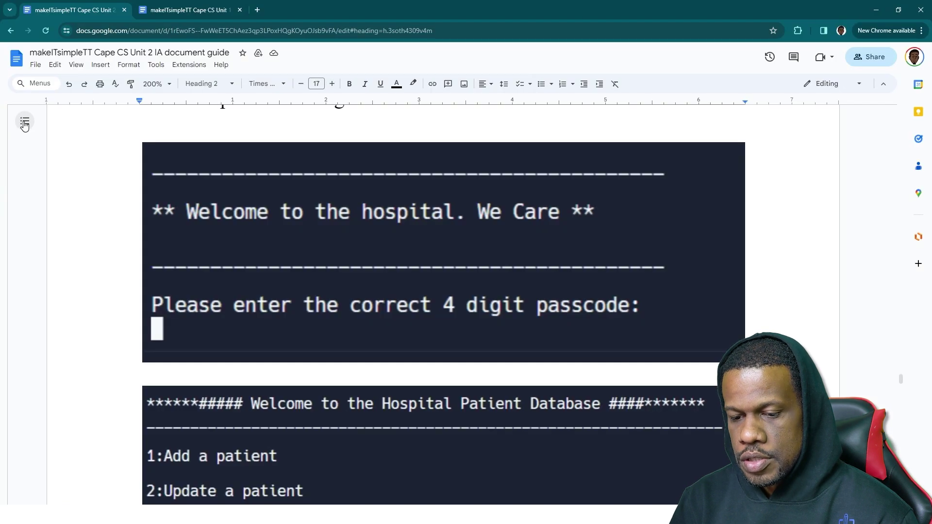
- Open the document outline and examine the system structuring HIPO chart under Design Specification
click(23, 122)
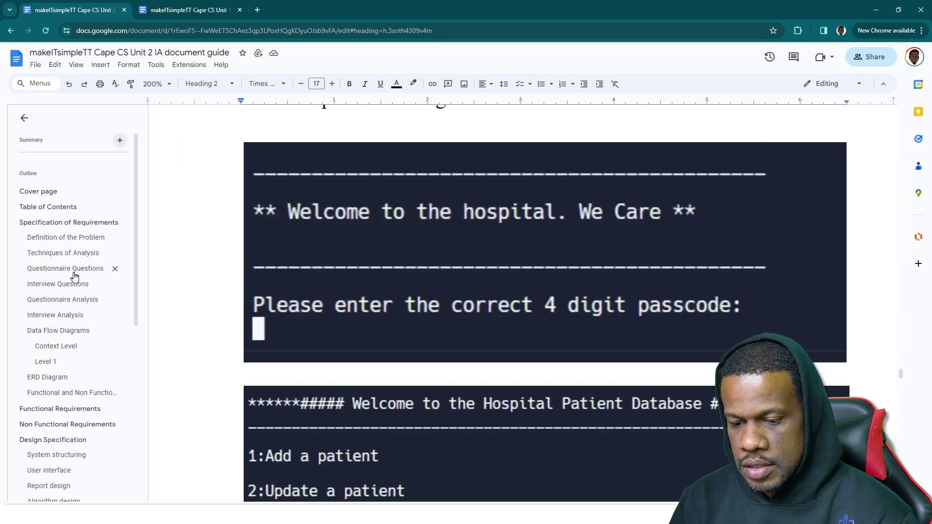
click(55, 446)
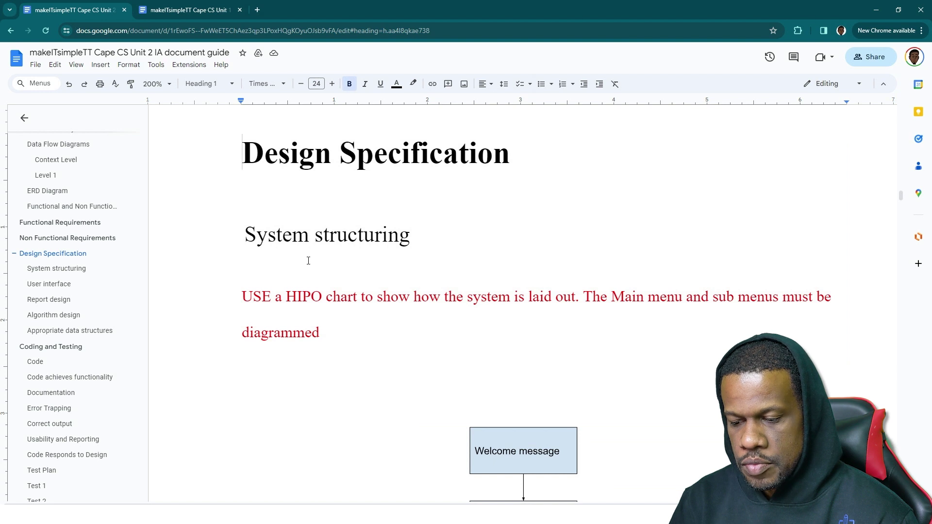
scroll(308, 261, down, 7)
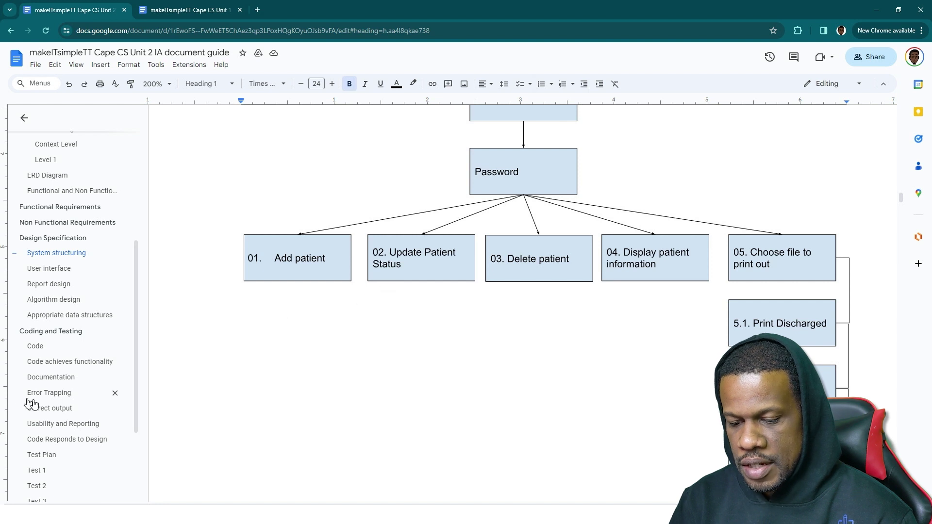
- Caption the exit message screenshot "All print screens show that the output of the code matches the design that was planned including the"
click(64, 439)
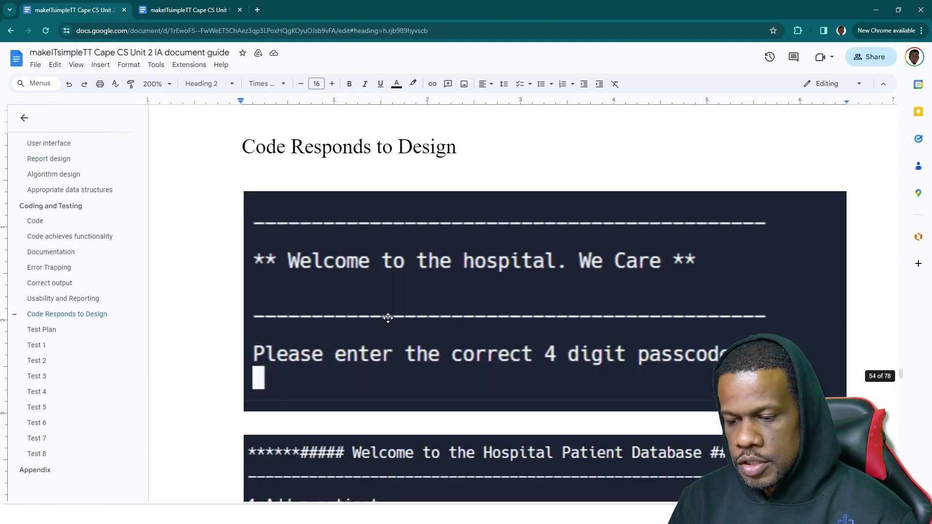
scroll(388, 318, down, 20)
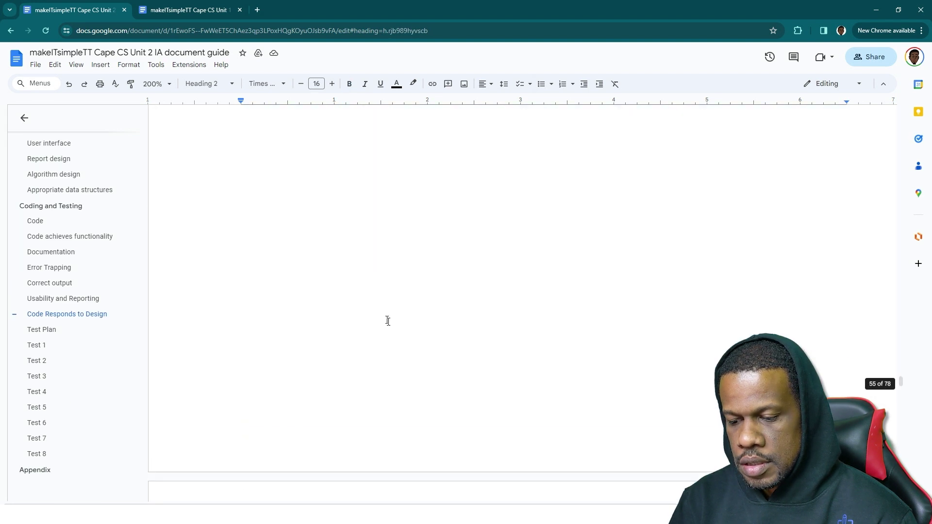
scroll(388, 322, down, 8)
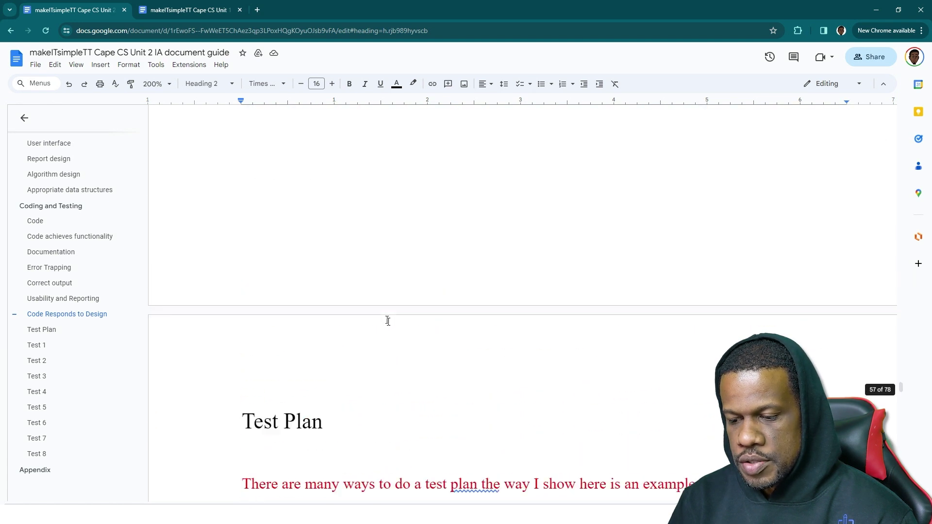
scroll(389, 323, down, 1)
click(405, 378)
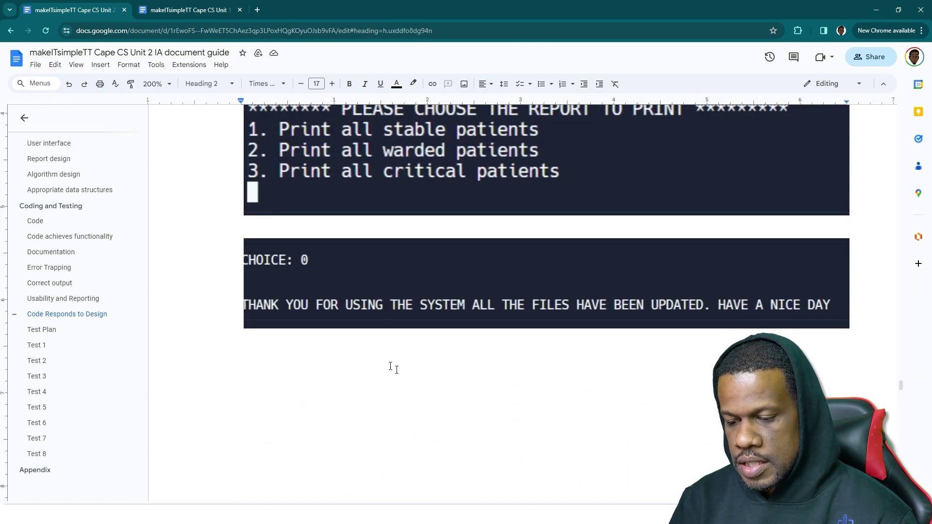
click(327, 351)
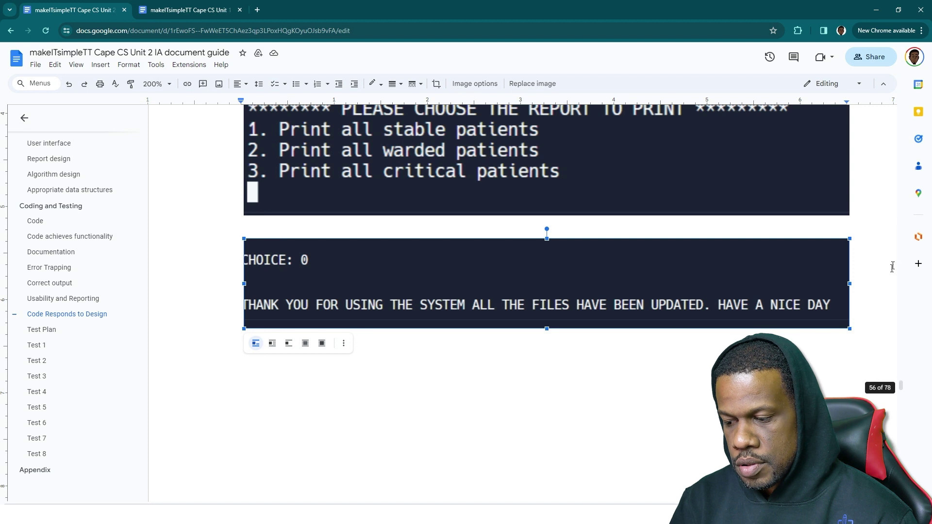
key(Right)
text(All pr)
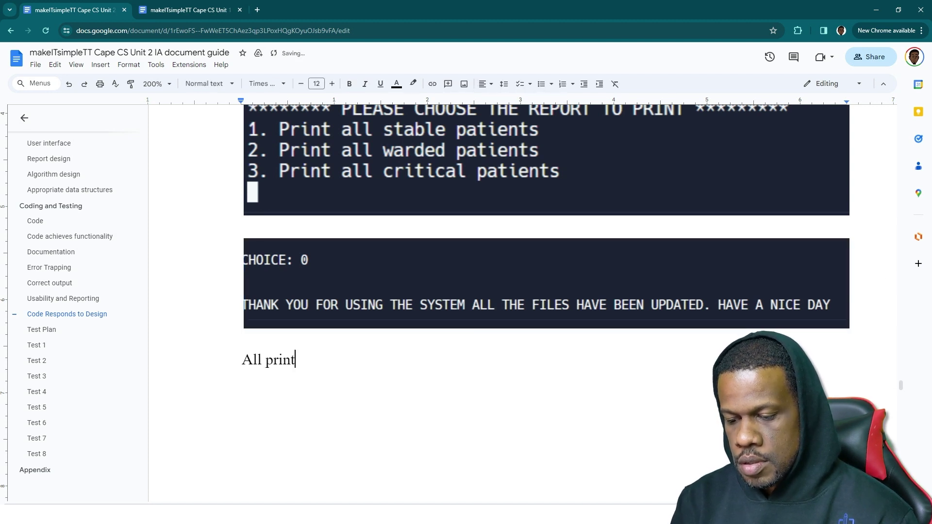
text(int screens show that the cod)
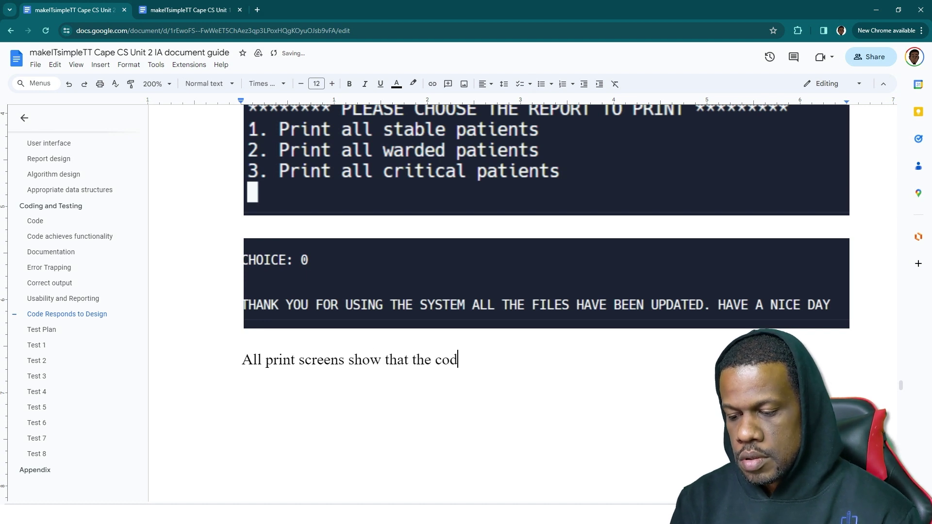
text(e )
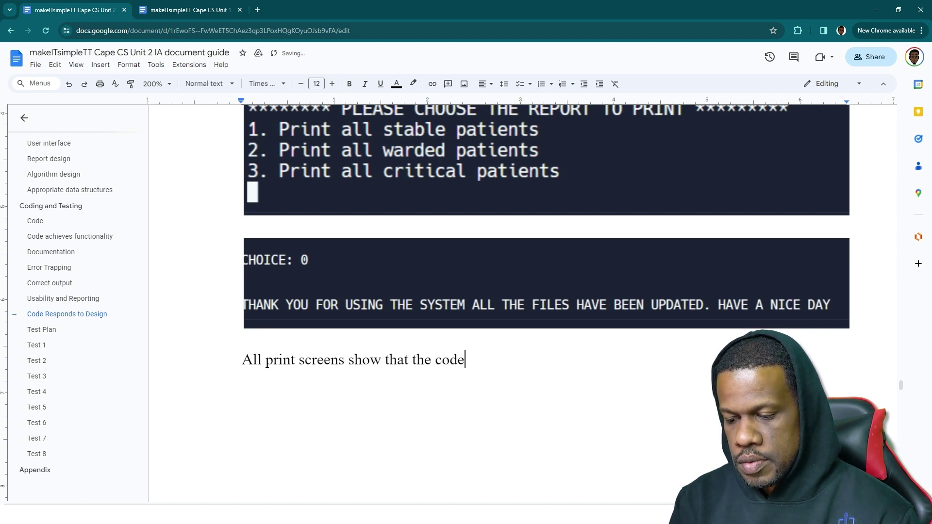
text(output of the)
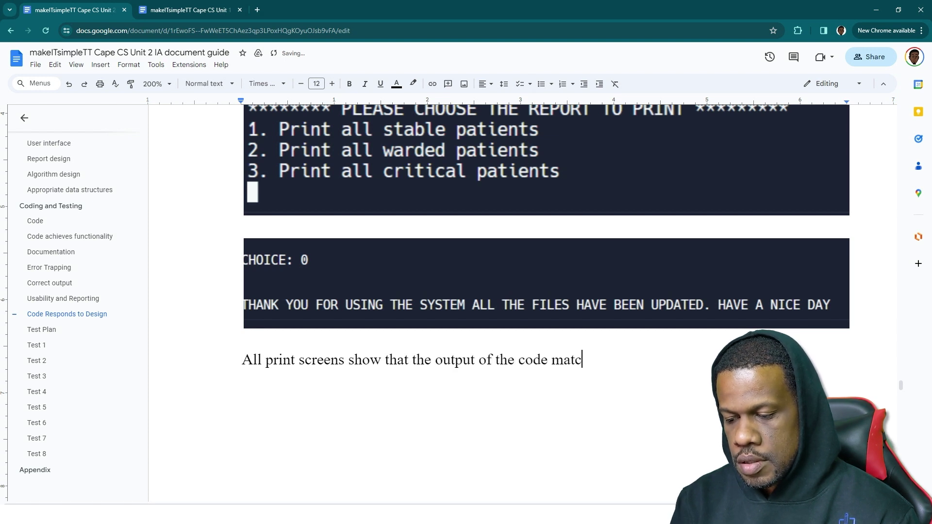
text( design that wa)
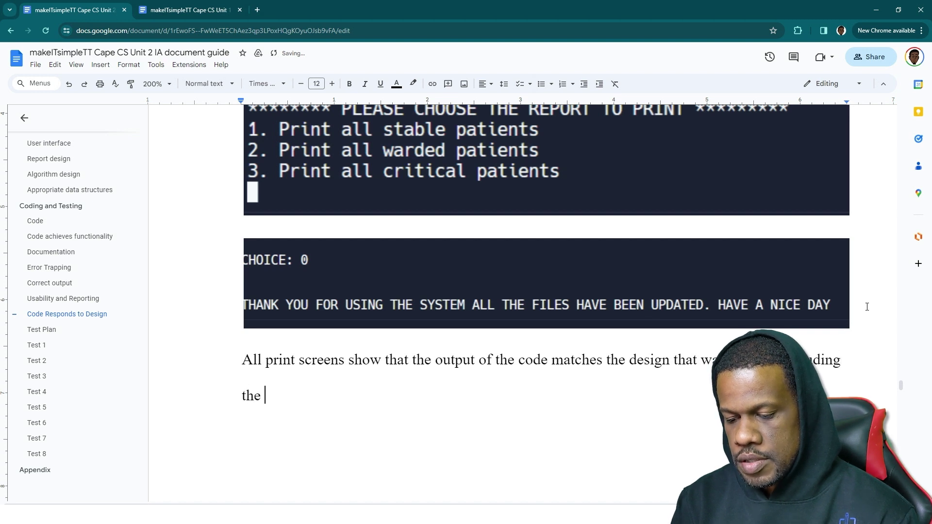
- Consult the mark scheme's Code corresponds to design criteria and end the exit screenshot's caption with "UI and report layout"
key(BackSpace)
key(BackSpace)
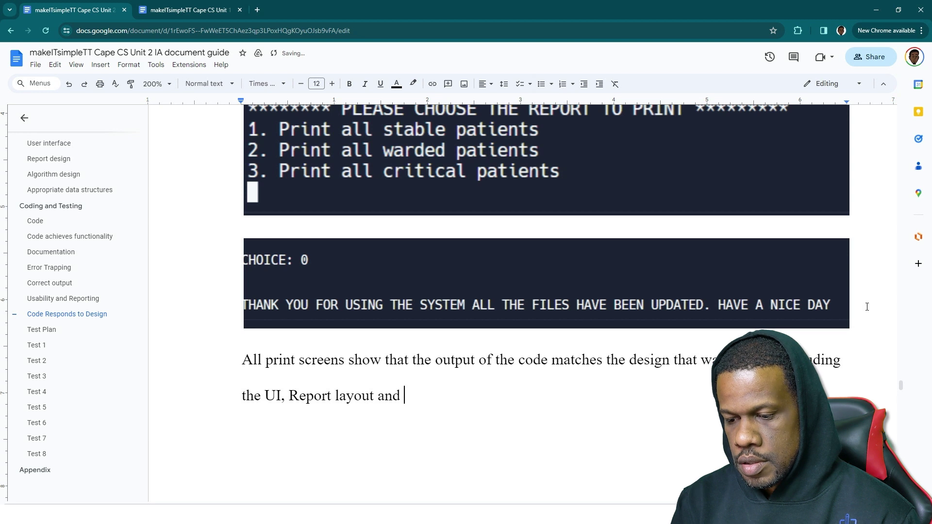
key(alt+Tab)
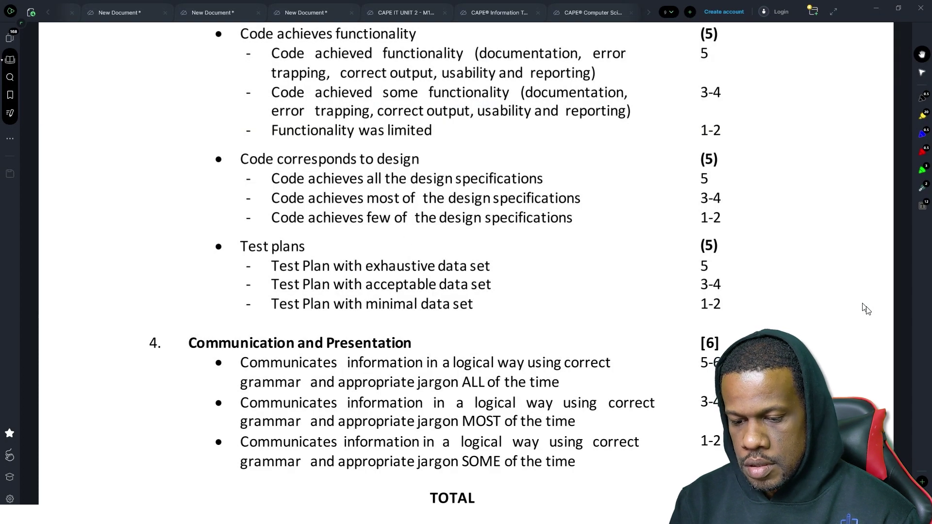
key(alt+Tab)
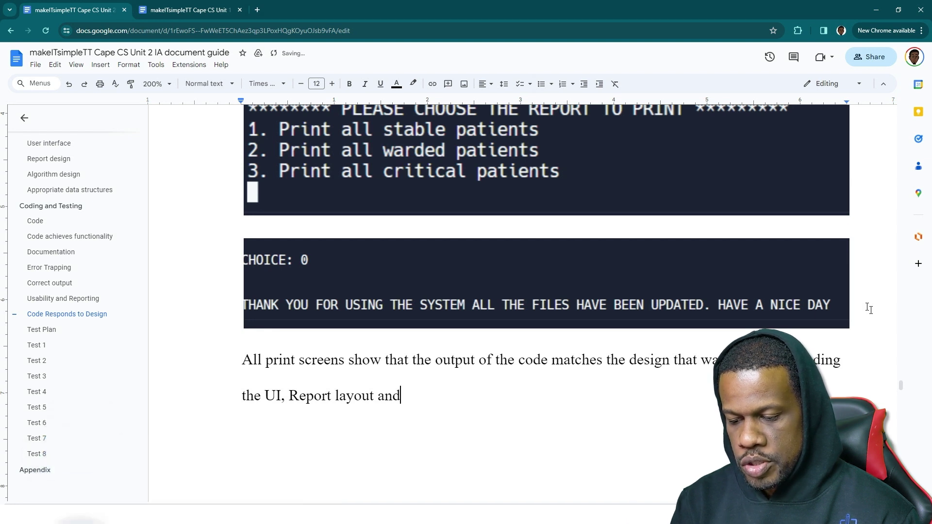
key(BackSpace)
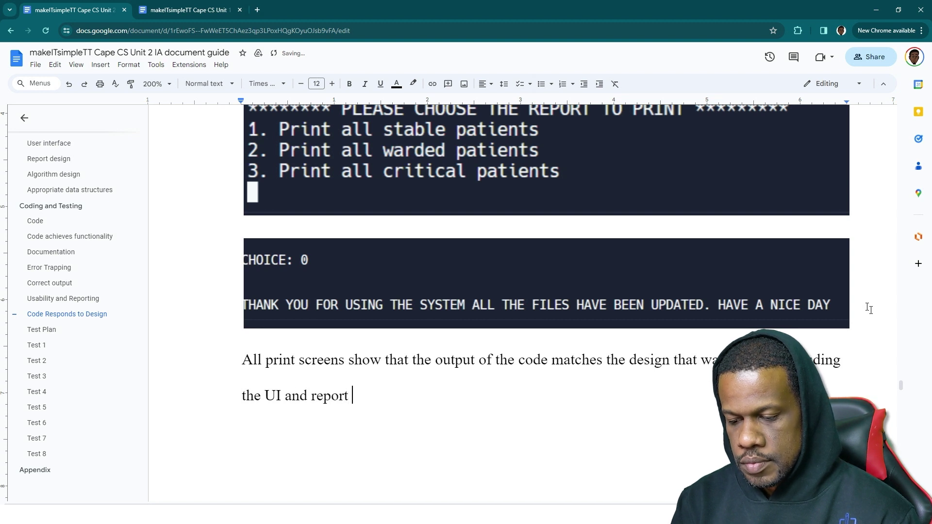
text(ut)
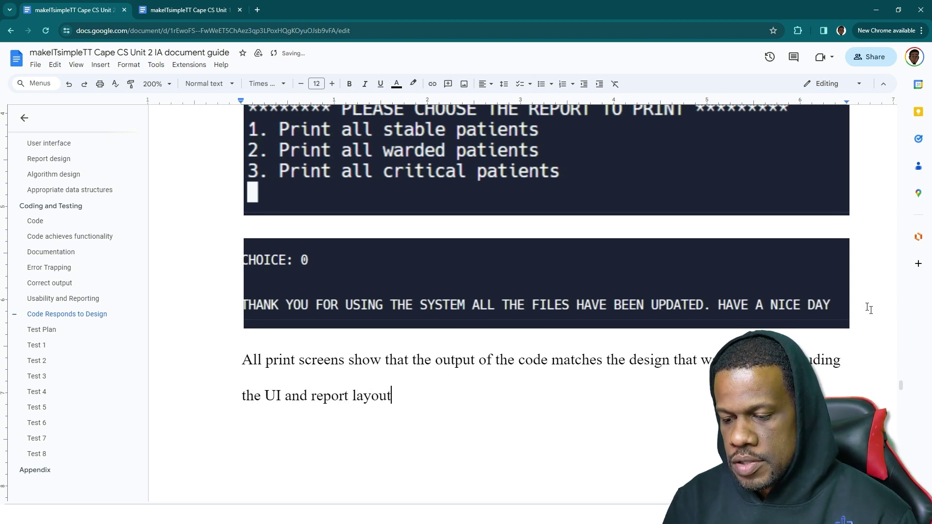
- Review the filtered output files and Code Responds to Design section, and read the Test plans criteria in the syllabus mark scheme
scroll(895, 209, up, 10)
scroll(898, 214, up, 15)
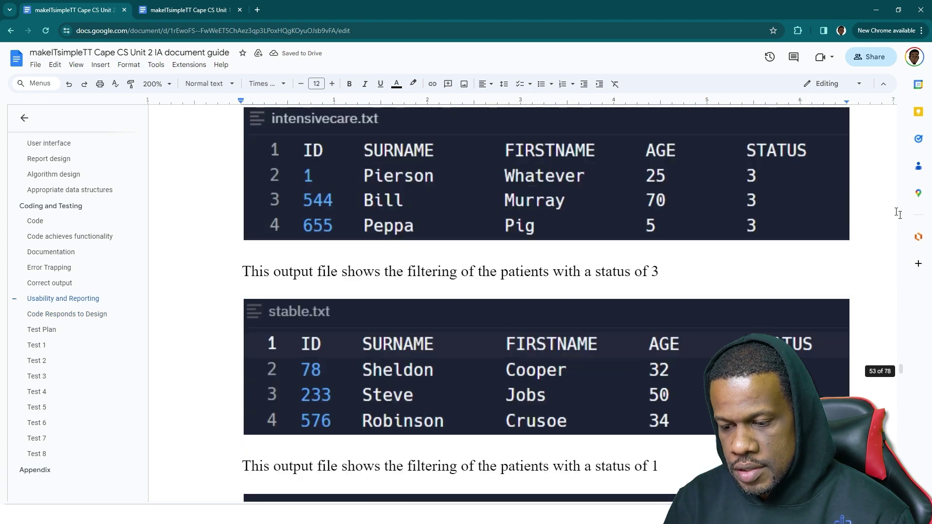
scroll(898, 213, down, 5)
scroll(898, 213, down, 10)
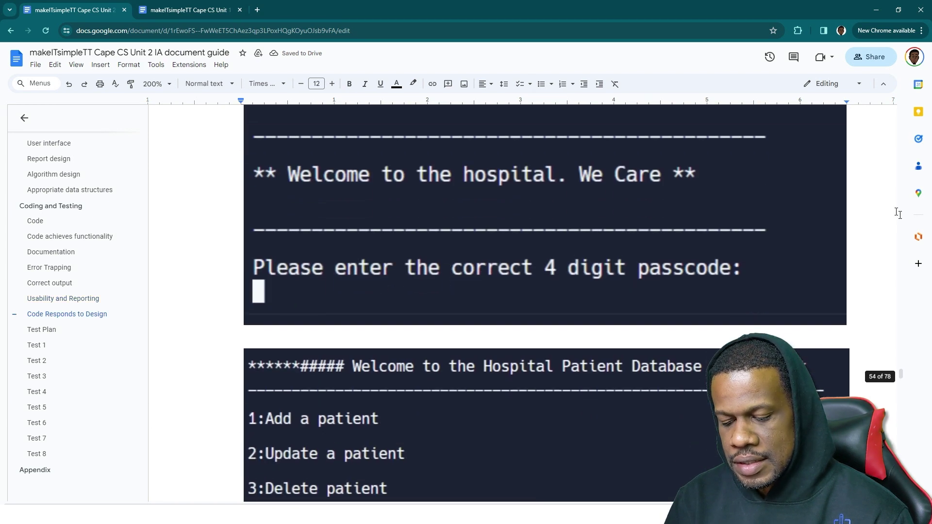
scroll(898, 213, down, 15)
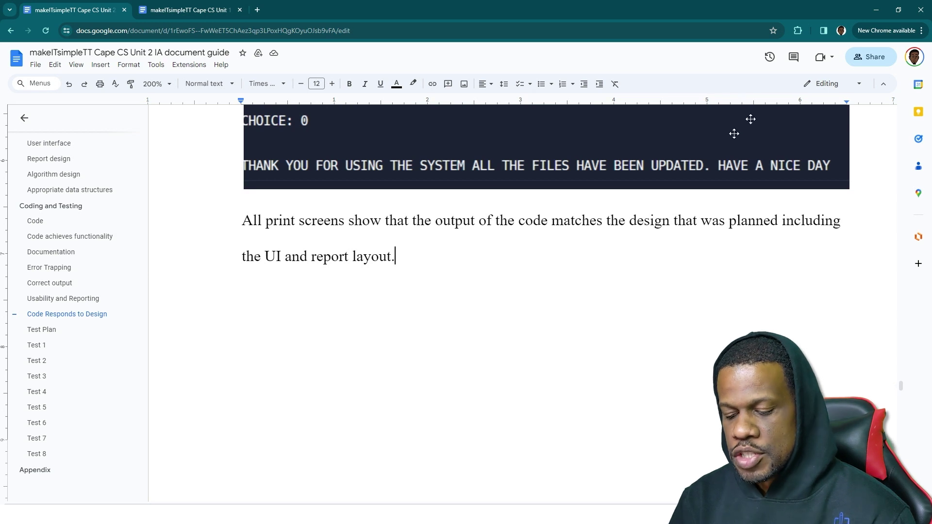
key(alt+Tab)
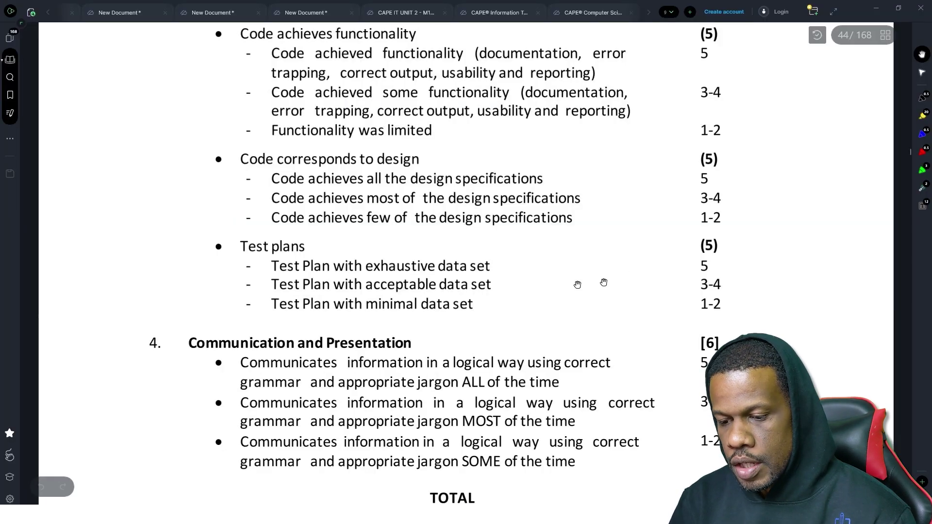
scroll(427, 230, down, 1)
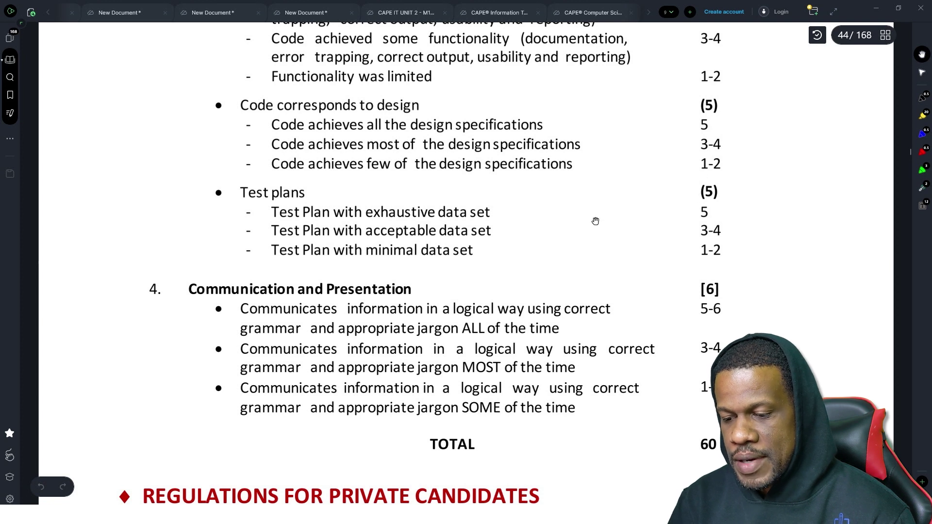
- Switch back to the IA document guide in Google Docs and examine the Test Plan table format and Test 1's data and results
key(alt+Tab)
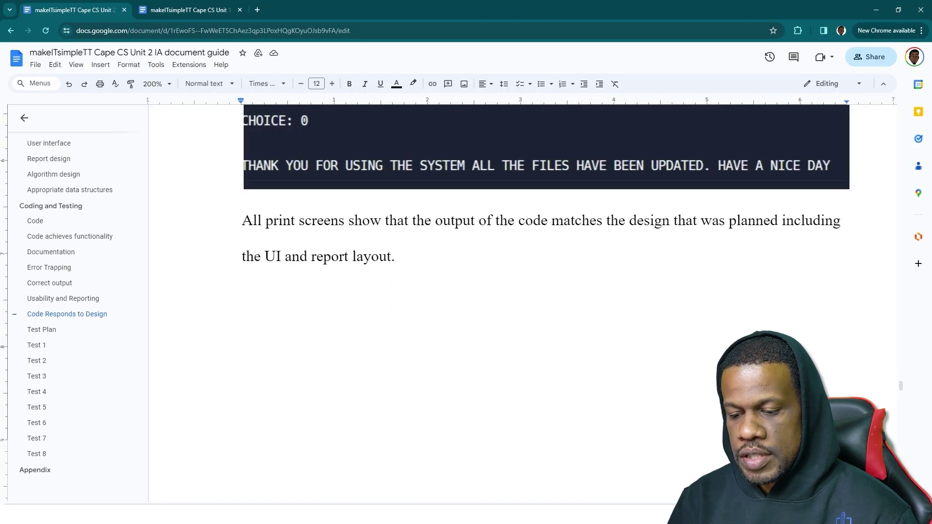
scroll(534, 301, down, 20)
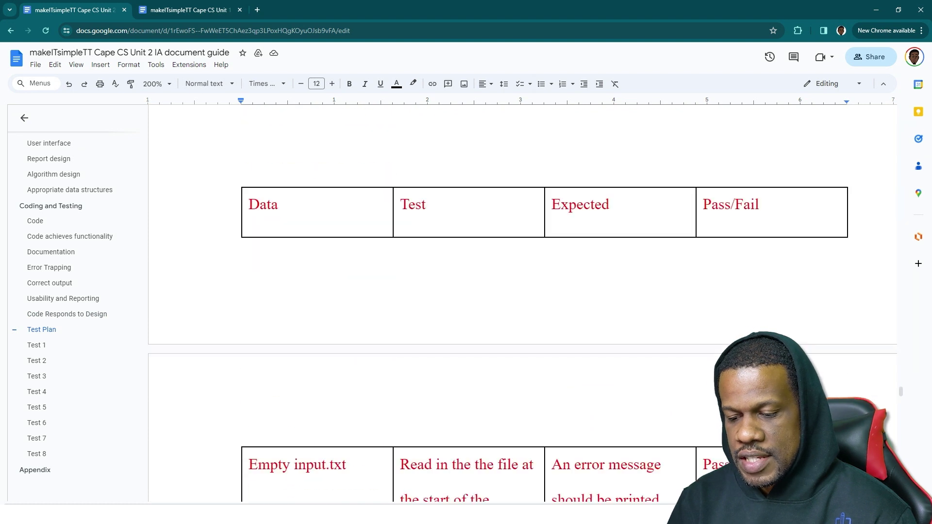
scroll(350, 358, down, 20)
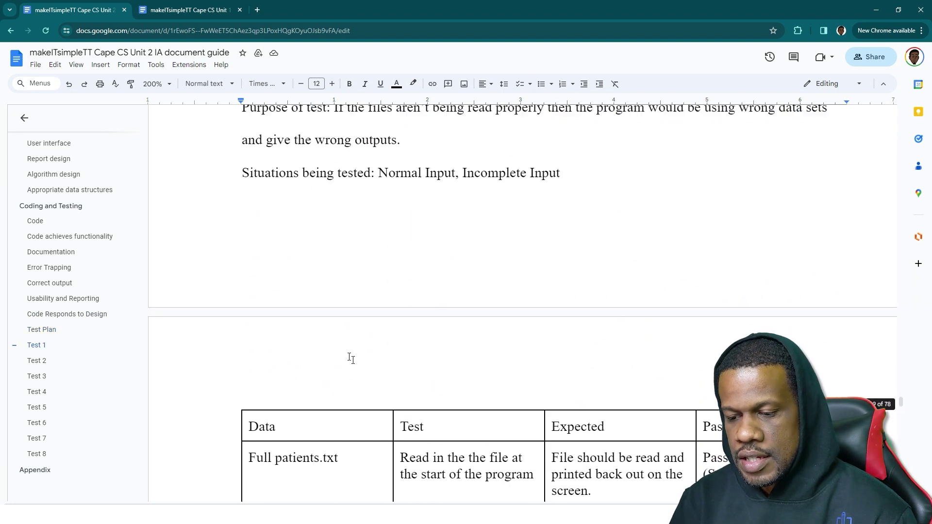
scroll(350, 357, up, 4)
scroll(329, 265, down, 20)
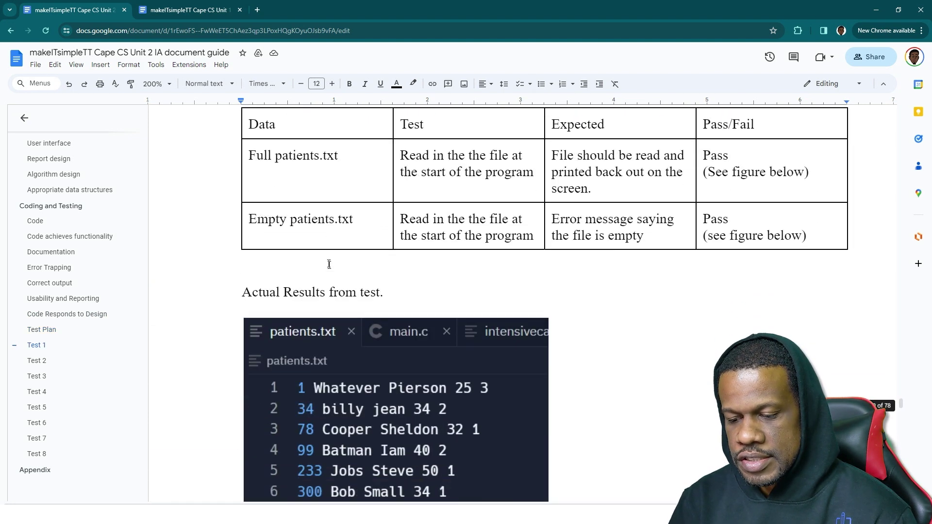
scroll(330, 265, down, 10)
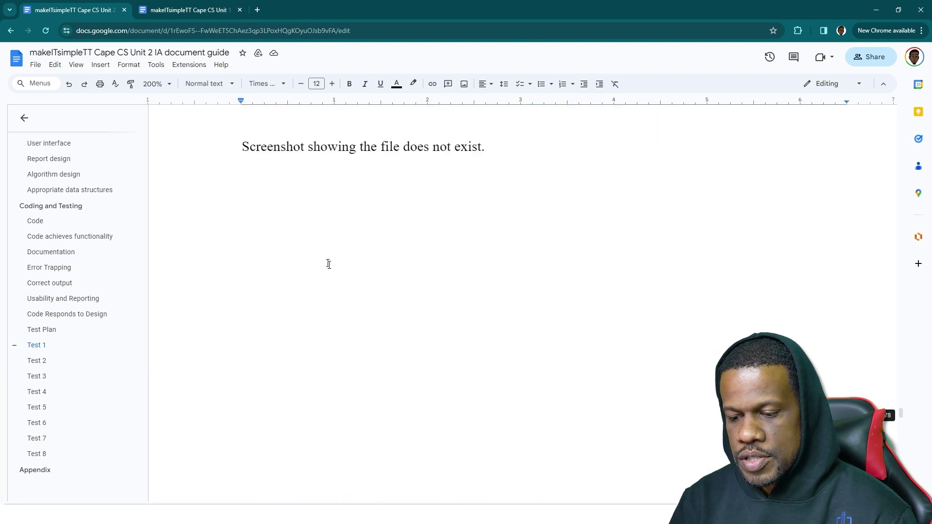
scroll(328, 264, down, 5)
scroll(331, 208, up, 1)
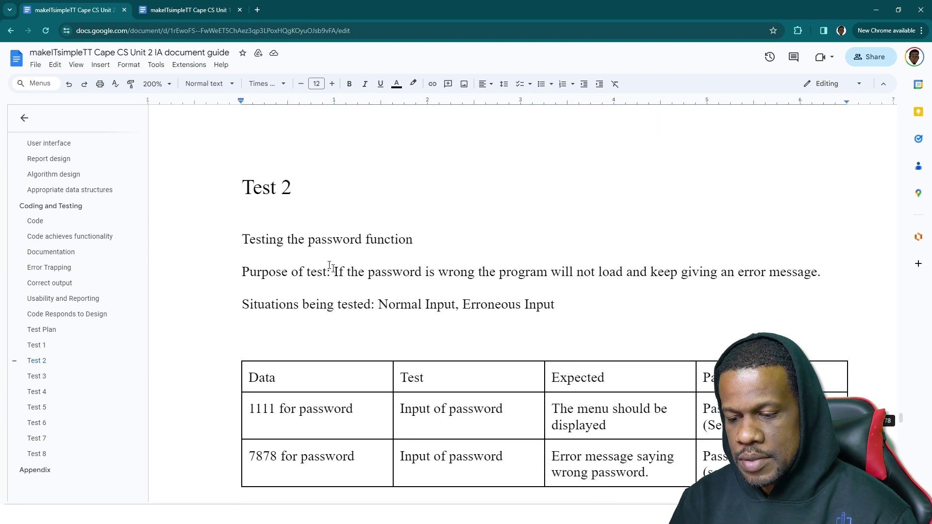
- Review the password and menu function tests in Test 2 and Test 3, and Test 4's table and valid patient screenshot
scroll(342, 233, down, 20)
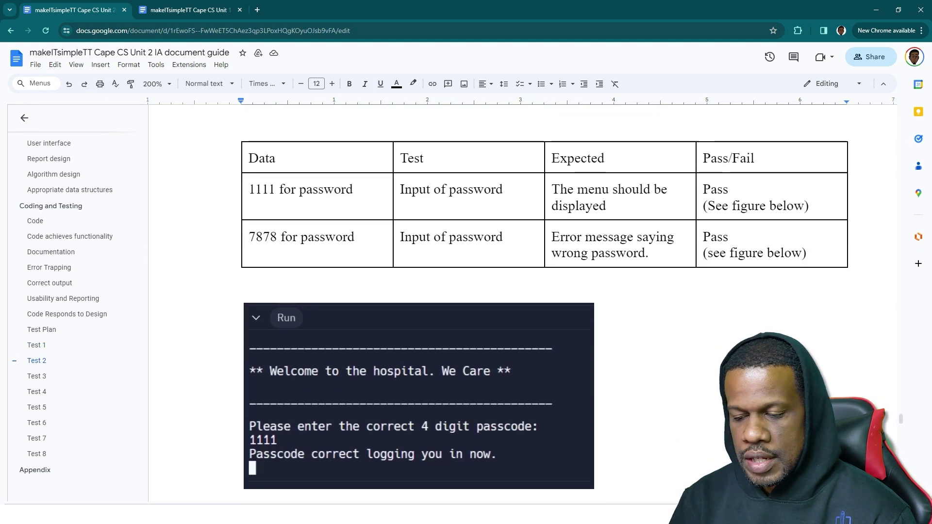
scroll(342, 233, down, 3)
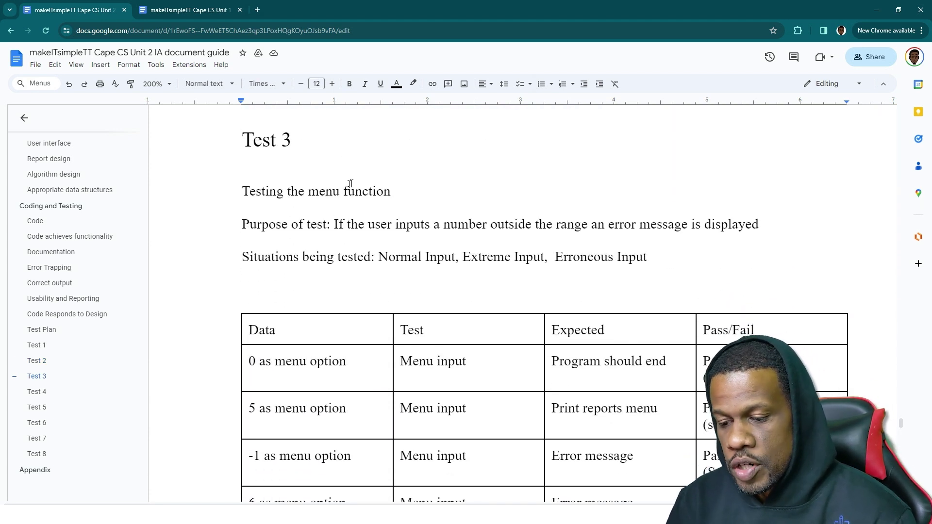
scroll(351, 184, down, 18)
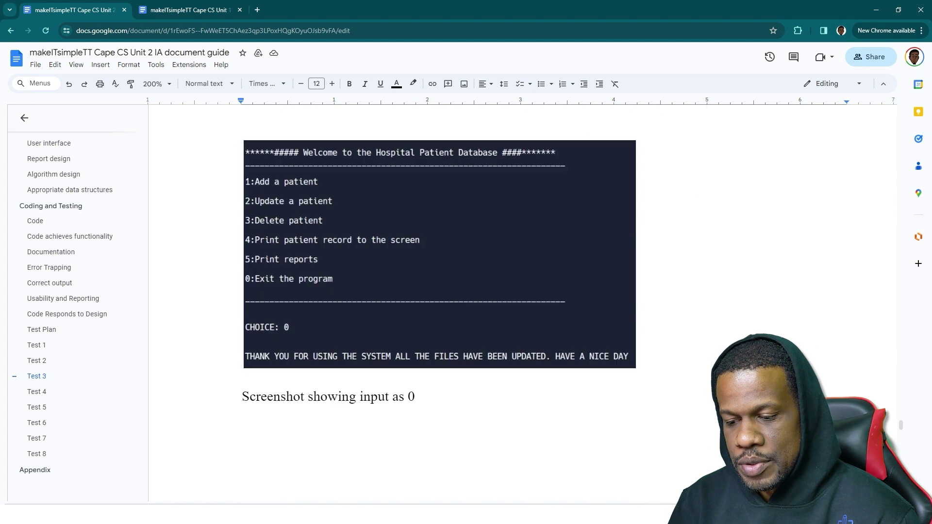
scroll(351, 184, down, 15)
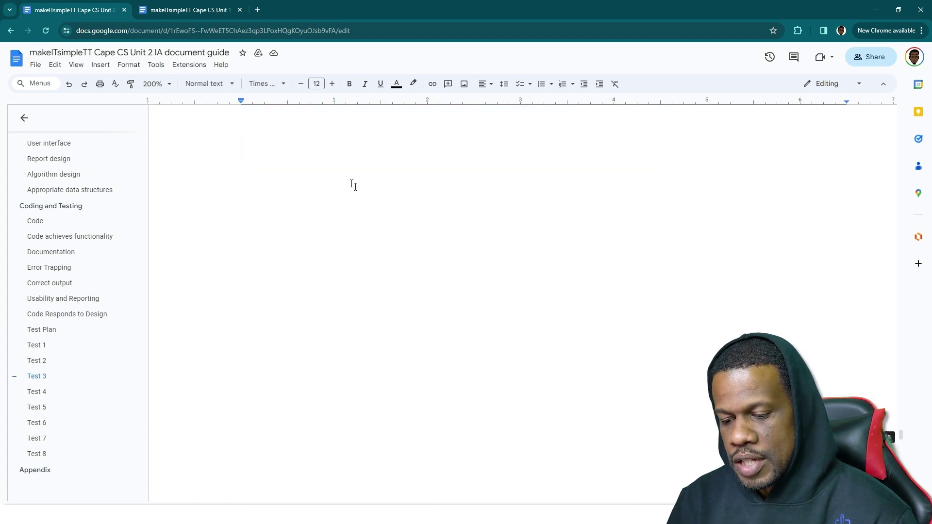
scroll(353, 184, down, 2)
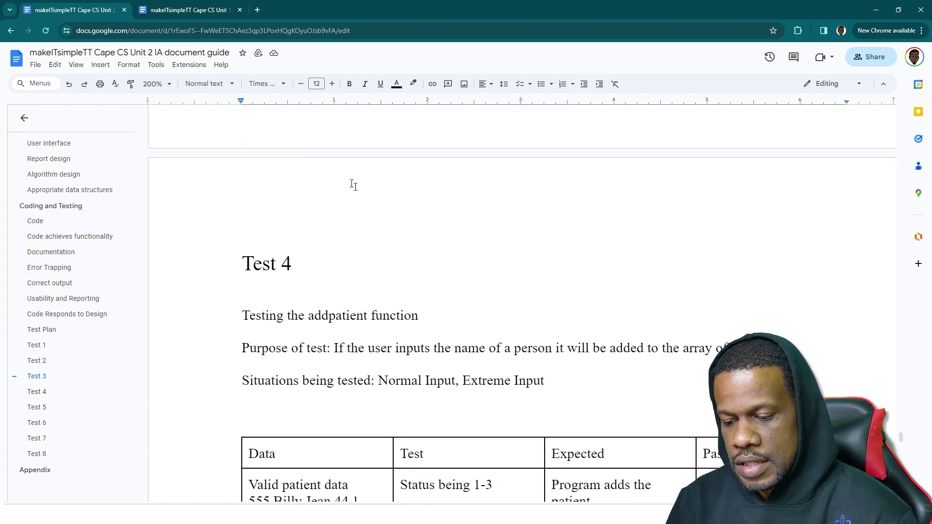
scroll(343, 305, down, 10)
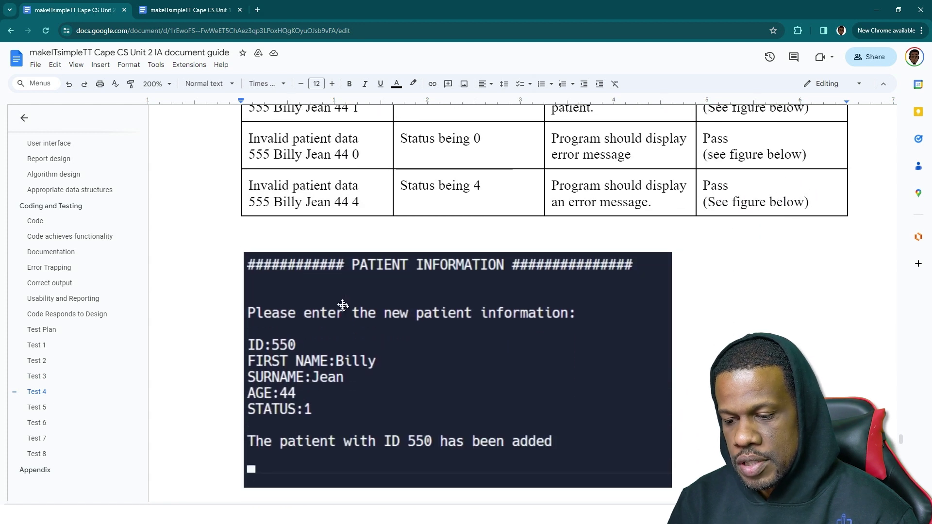
scroll(343, 305, down, 1)
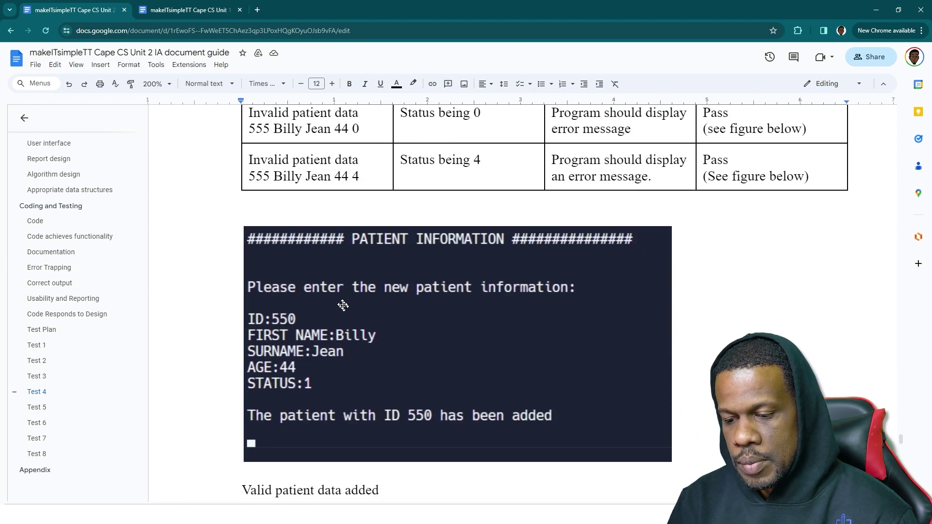
scroll(343, 305, up, 2)
scroll(343, 305, up, 1)
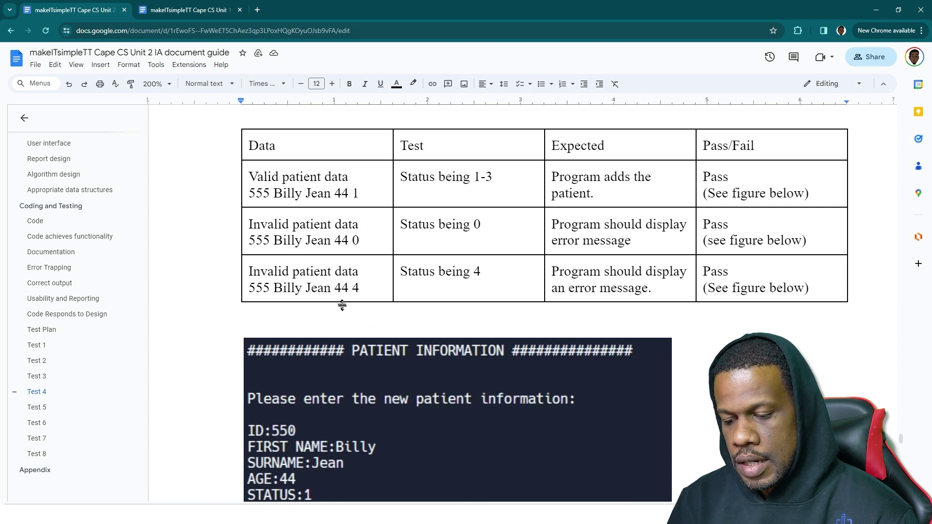
- In Test 4's table, set the status digit of the first invalid patient data entry to 7, matching the error screenshot
scroll(343, 305, down, 15)
scroll(343, 305, down, 2)
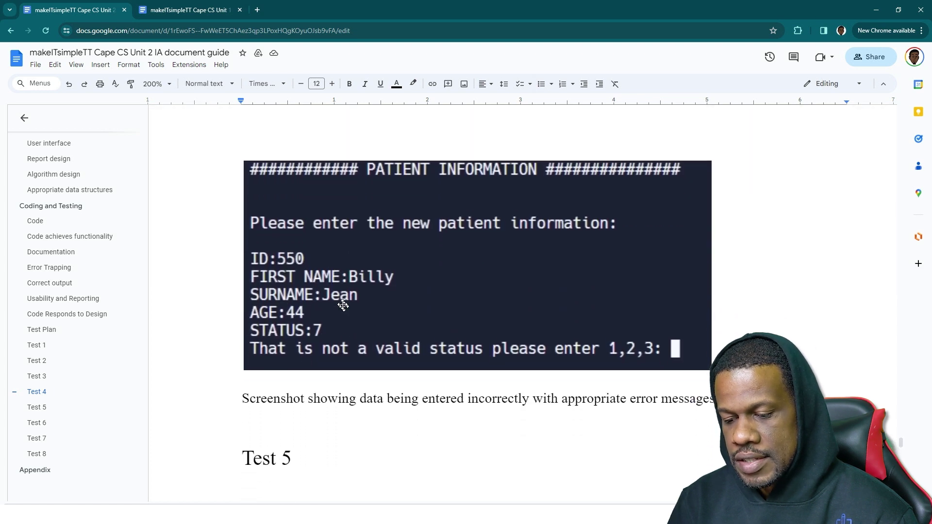
scroll(343, 305, down, 1)
scroll(344, 305, up, 15)
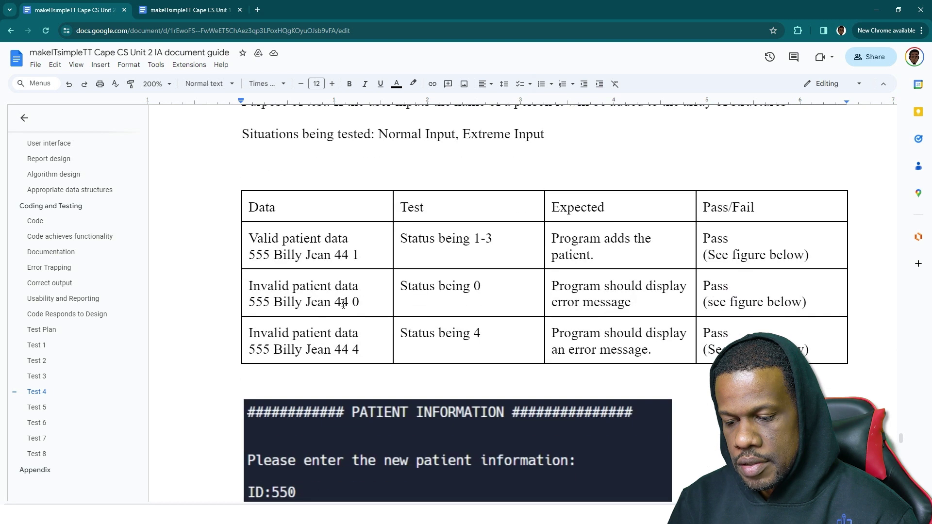
click(360, 302)
key(BackSpace)
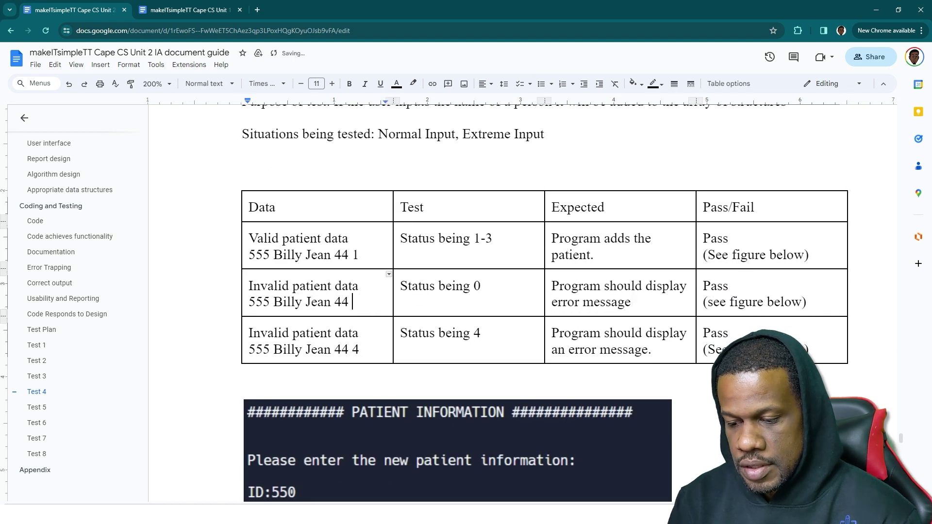
text(7)
scroll(467, 311, down, 1)
scroll(437, 276, down, 6)
scroll(437, 277, up, 5)
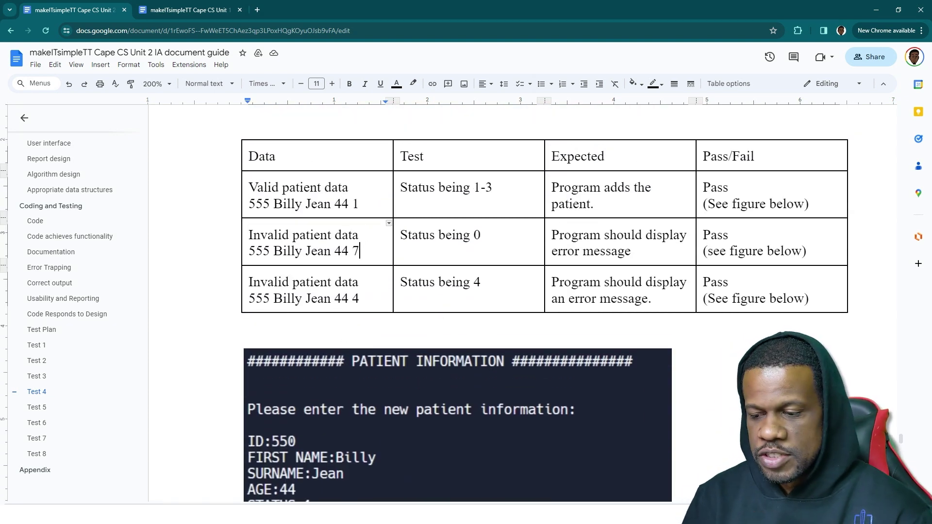
- Examine Test 4's error screenshot, Test 5's patient search screenshots, and Test 6's report printing table with its stable, warded and critical outputs
scroll(359, 251, down, 15)
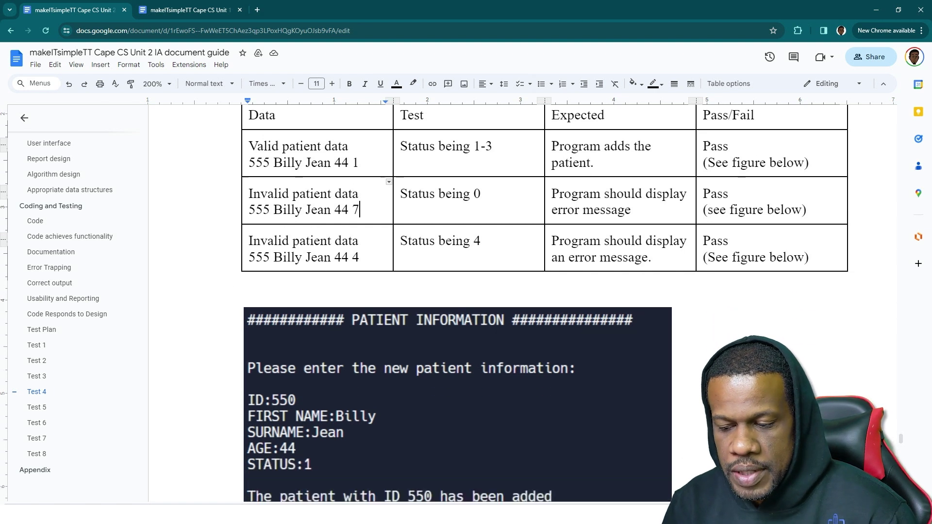
scroll(341, 237, down, 10)
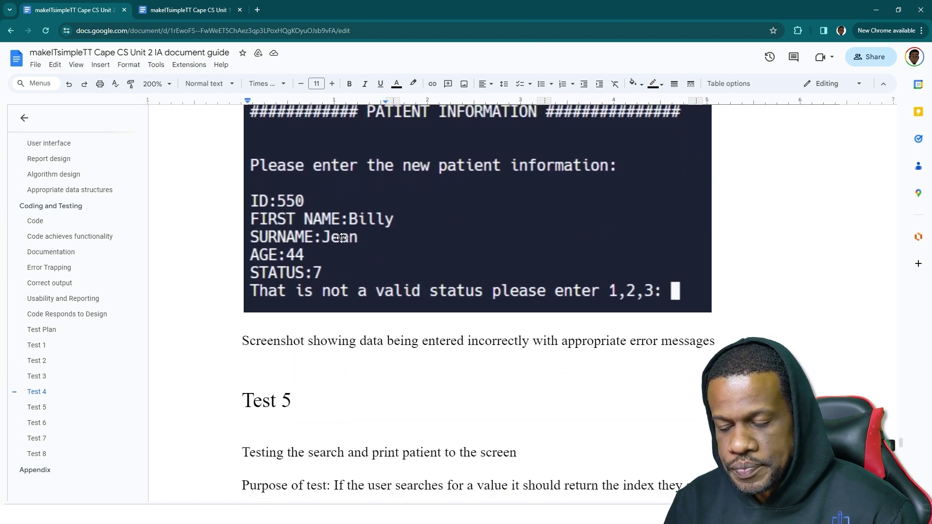
scroll(342, 237, down, 15)
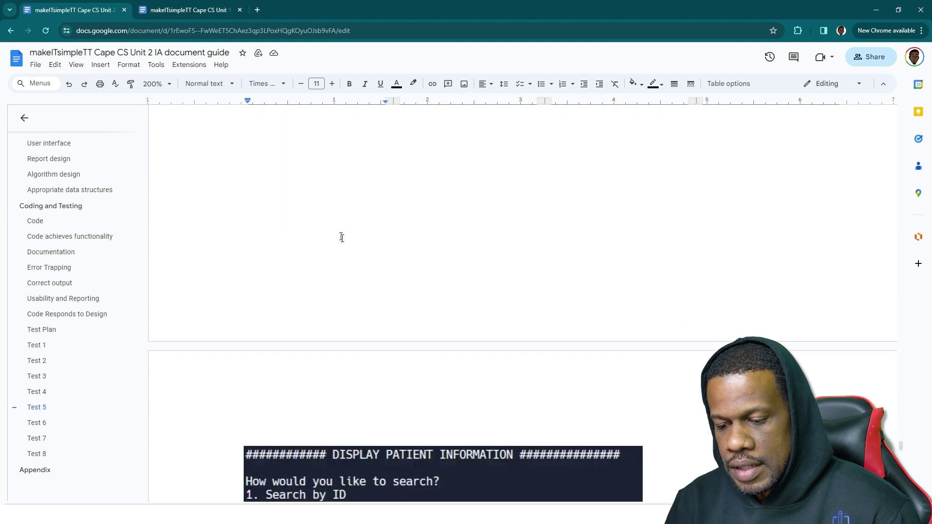
scroll(341, 239, down, 15)
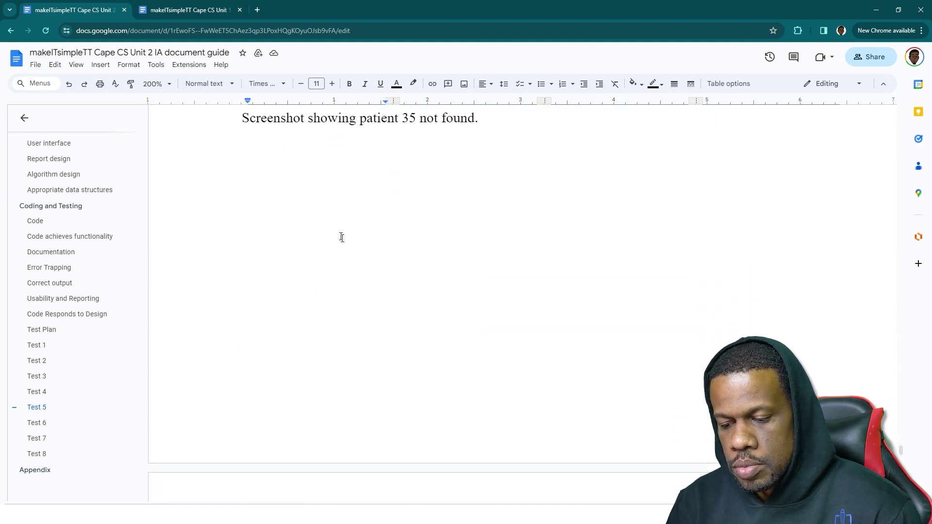
scroll(341, 238, down, 15)
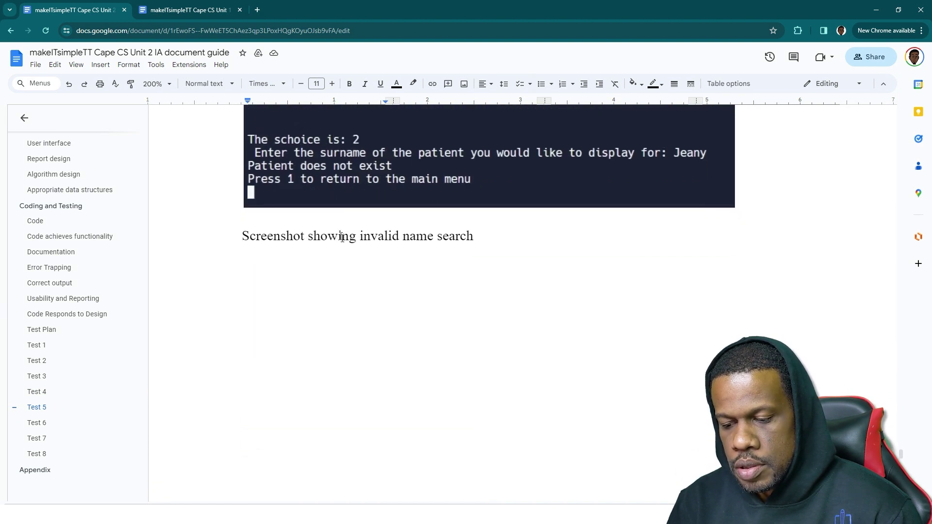
scroll(341, 237, down, 2)
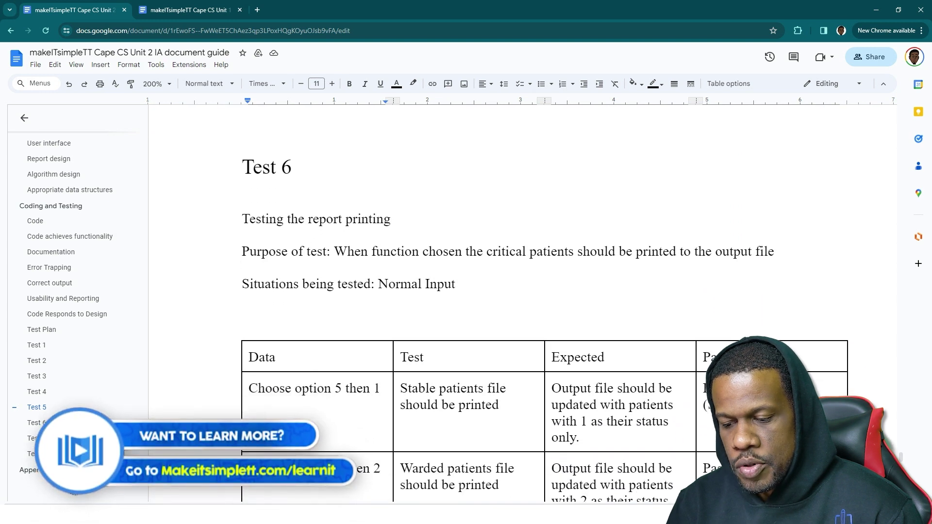
scroll(340, 220, down, 10)
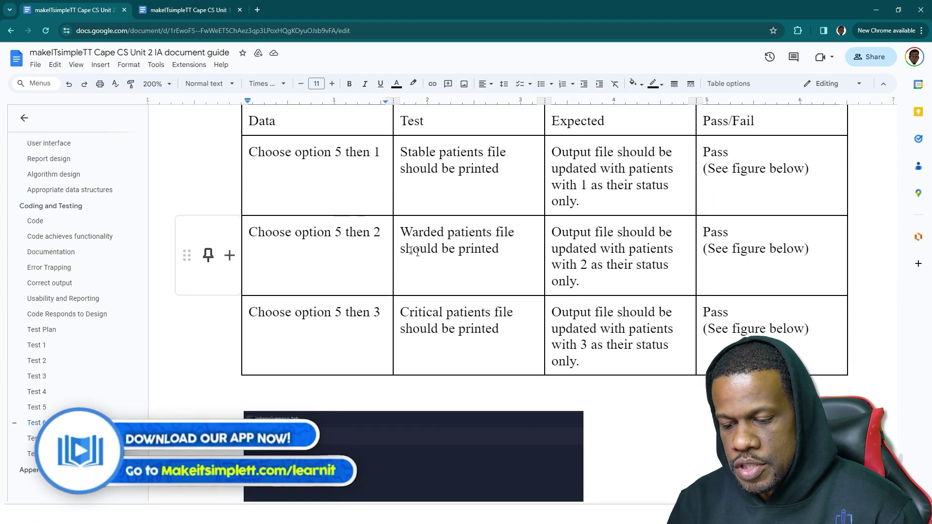
scroll(417, 252, down, 5)
scroll(417, 252, down, 3)
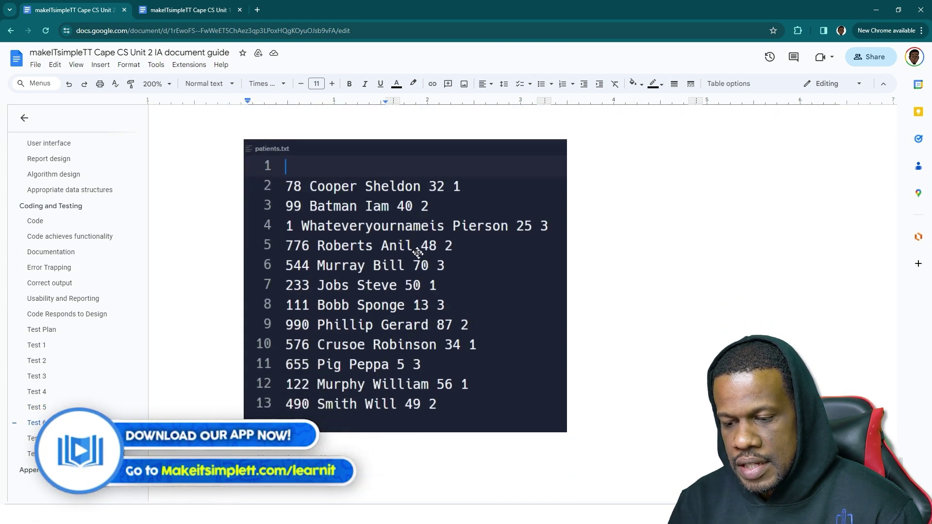
scroll(417, 252, down, 15)
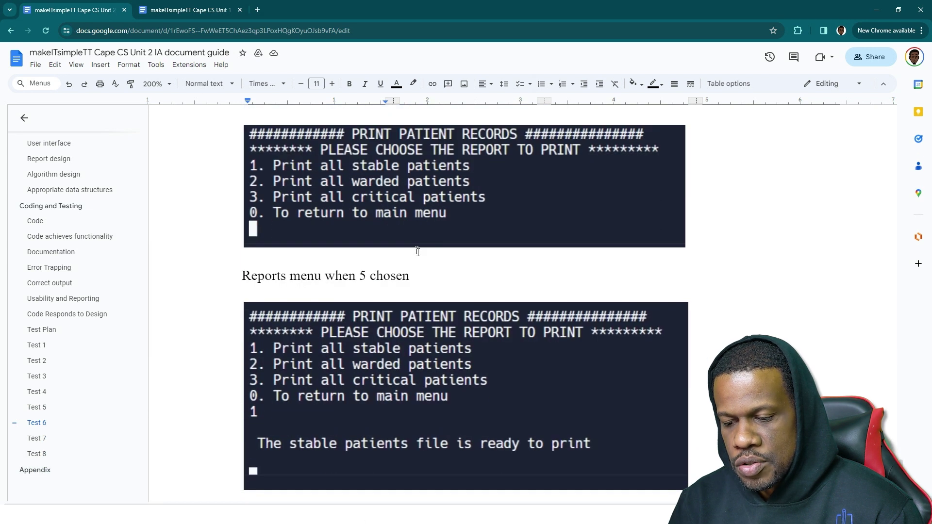
scroll(417, 251, down, 12)
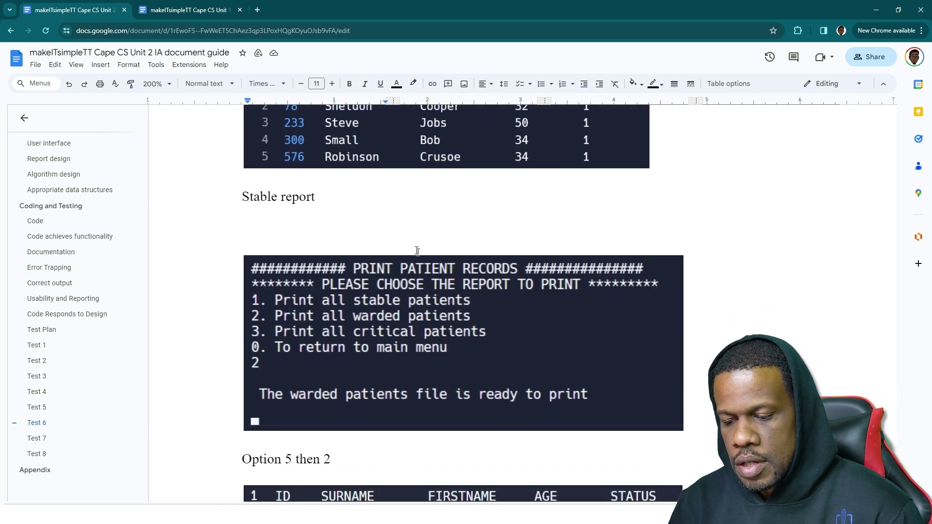
scroll(417, 253, down, 4)
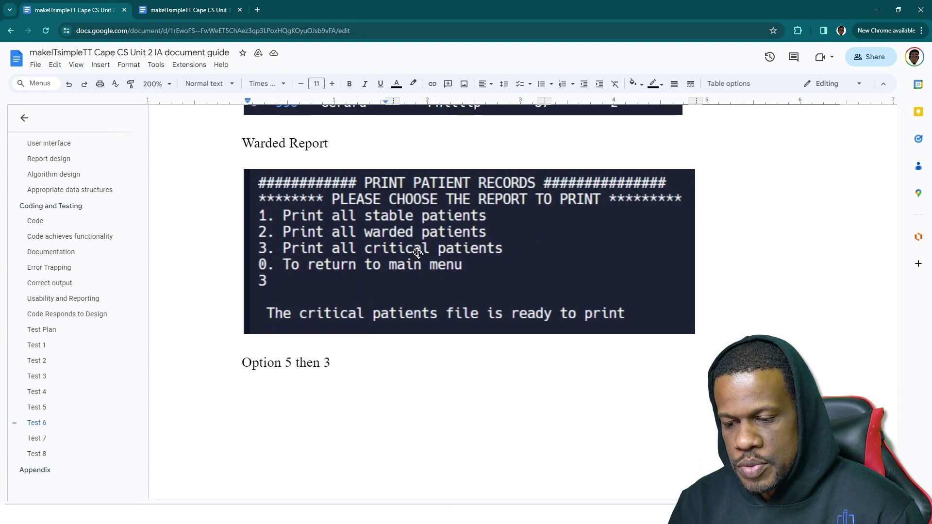
scroll(418, 253, up, 9)
- Review Test 7's delete function table and Test 8's file update test with its exit and sorted patients.txt screenshots
scroll(417, 252, down, 12)
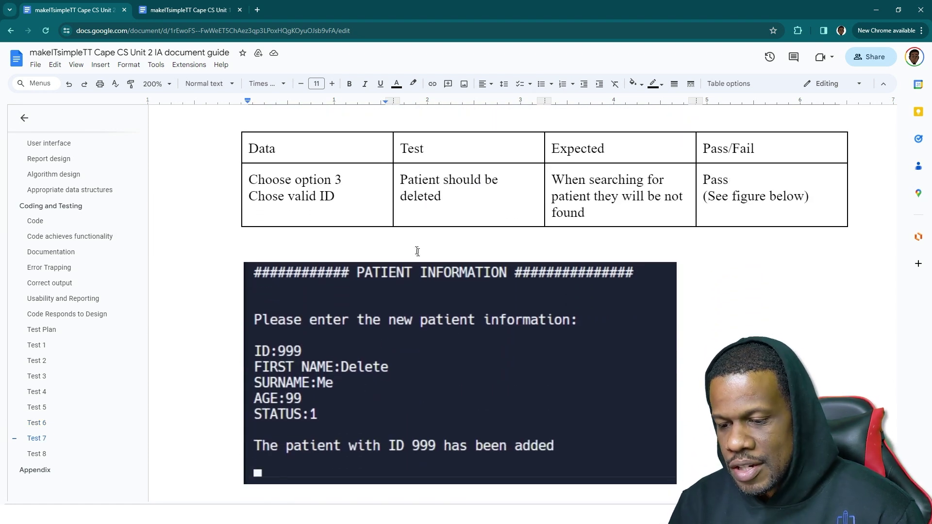
scroll(418, 251, down, 1)
scroll(418, 253, up, 1)
scroll(418, 253, up, 2)
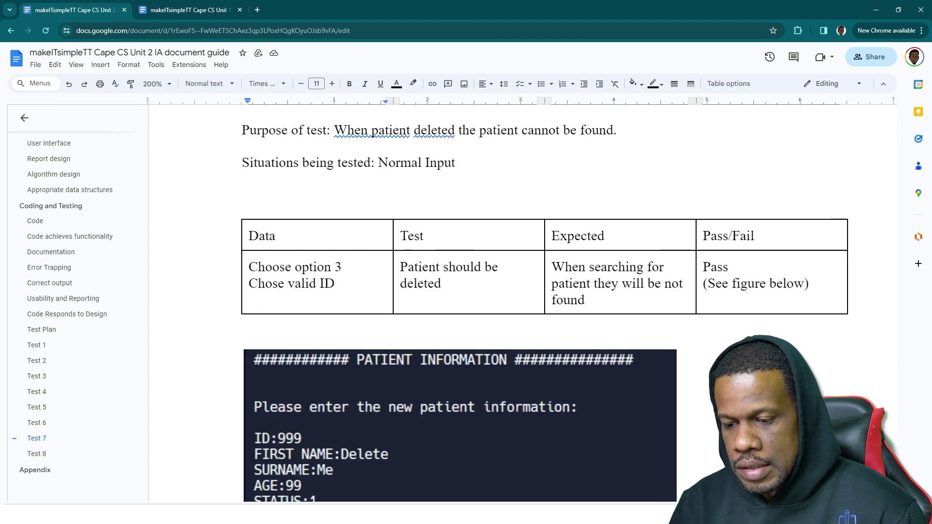
scroll(418, 253, up, 2)
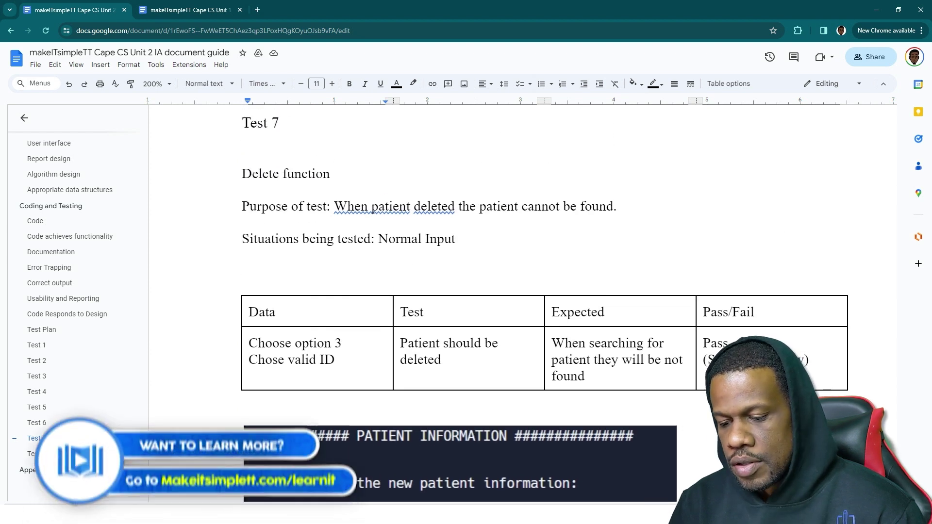
scroll(404, 206, down, 20)
scroll(405, 206, down, 20)
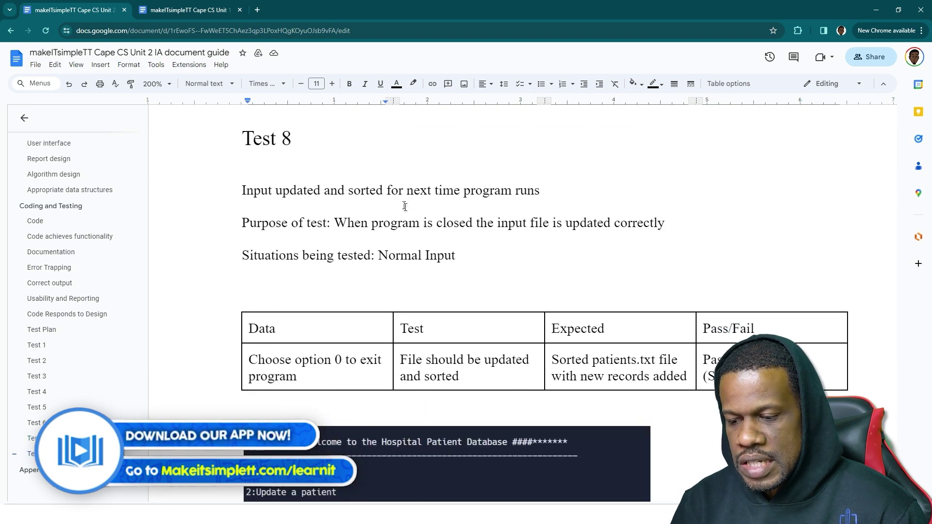
scroll(409, 207, down, 12)
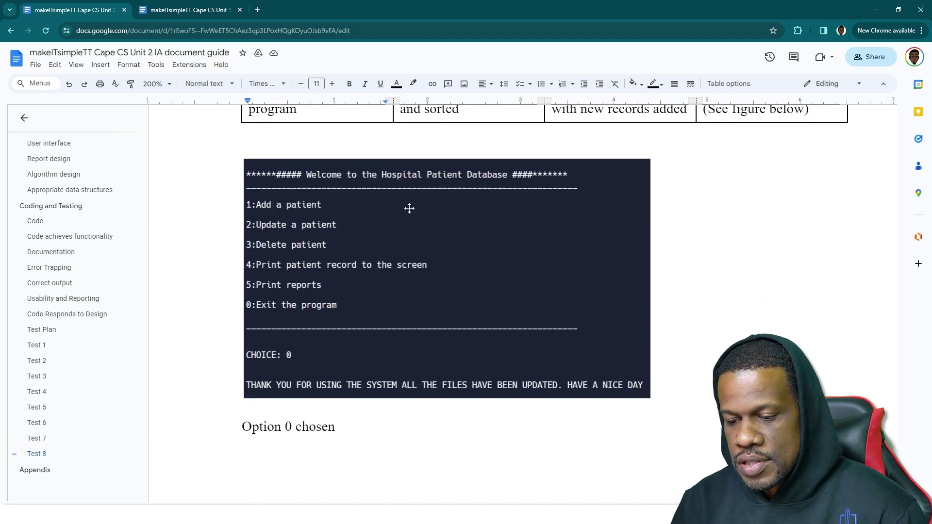
scroll(410, 208, down, 5)
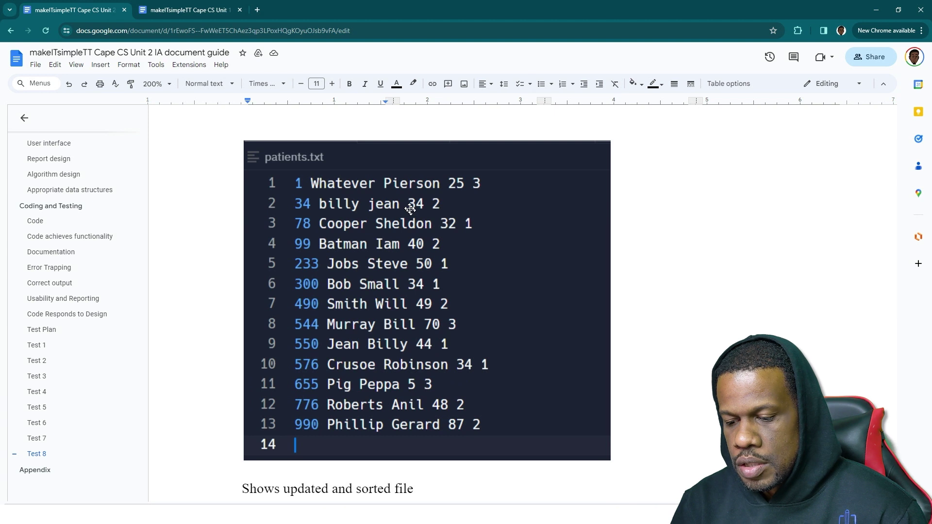
- Examine Test 8's exit option screenshot and the updated, sorted patients.txt screenshot
scroll(410, 209, down, 4)
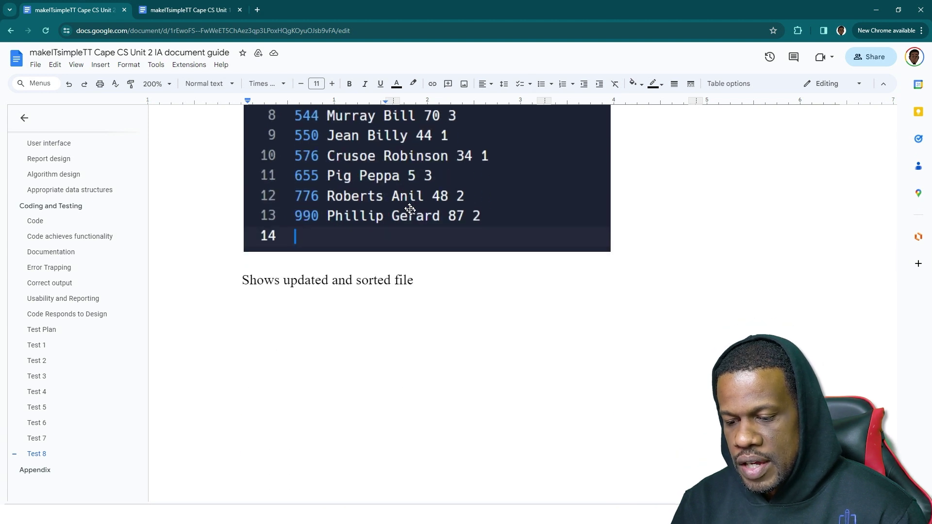
scroll(409, 209, up, 5)
scroll(408, 205, up, 3)
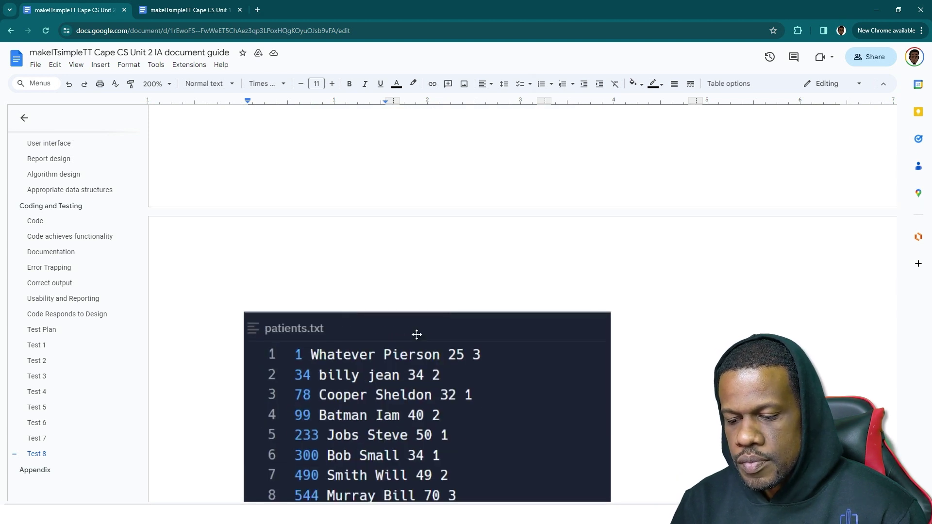
scroll(417, 335, down, 15)
scroll(416, 332, up, 2)
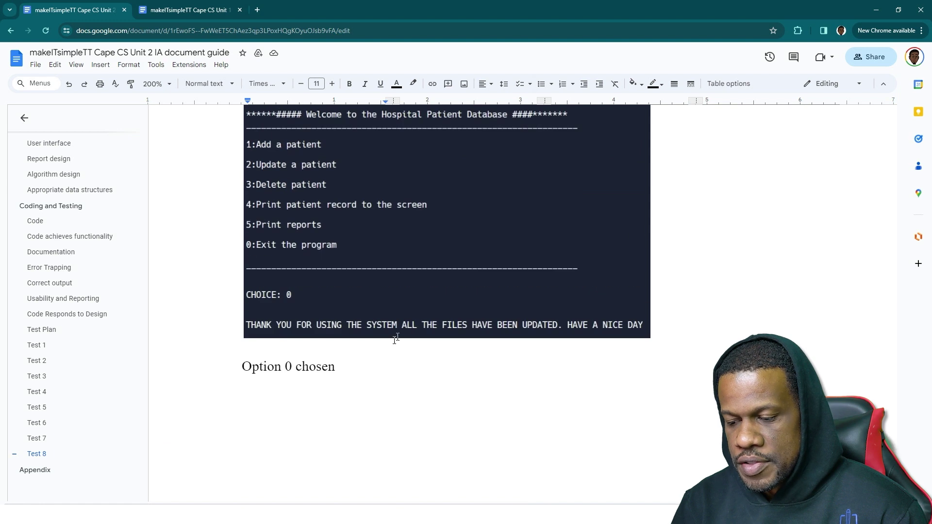
scroll(402, 336, up, 17)
scroll(402, 336, down, 7)
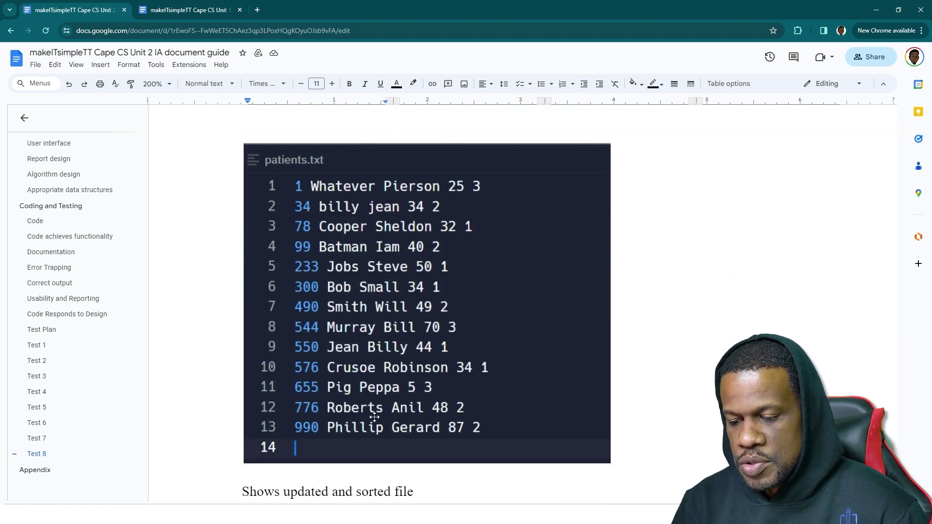
scroll(374, 420, down, 2)
scroll(376, 418, up, 2)
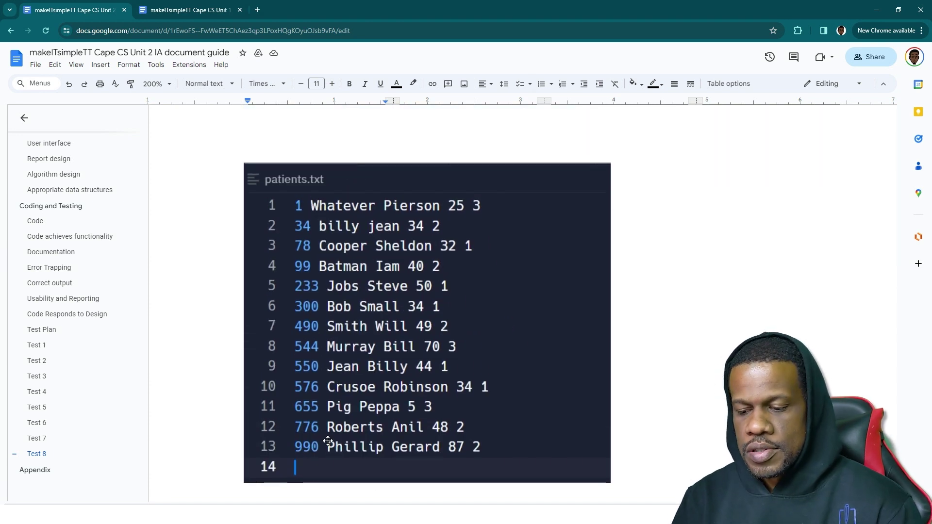
scroll(328, 441, down, 7)
scroll(329, 441, up, 5)
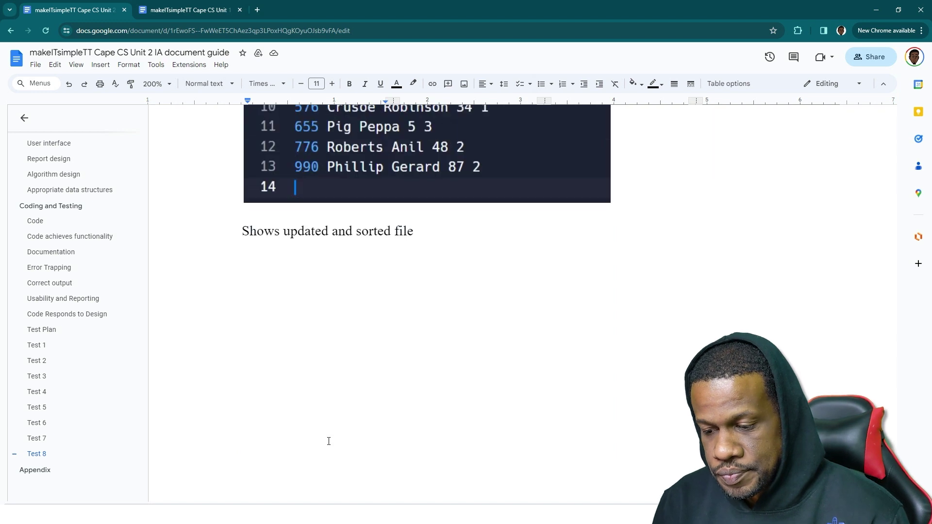
- Switch to the syllabus PDF and check the Test plans and Communication and Presentation criteria, comparing them with the end of the guide
key(alt+Tab)
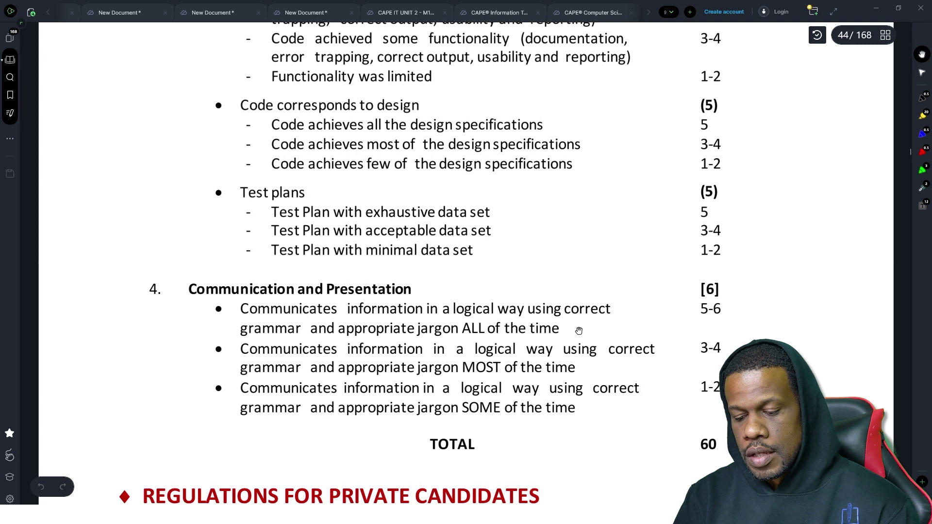
key(alt+Tab)
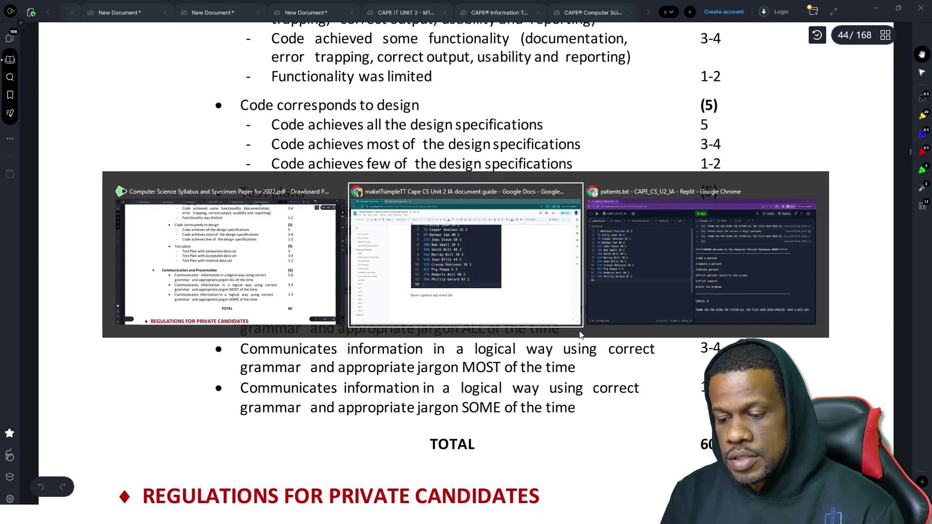
scroll(392, 324, down, 8)
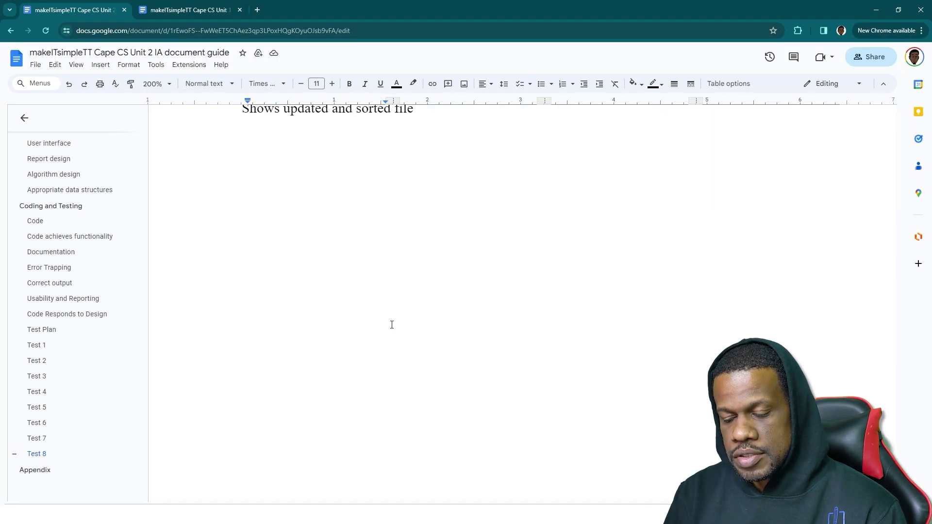
key(alt+Tab)
scroll(375, 347, down, 2)
scroll(346, 362, up, 1)
key(alt+Tab)
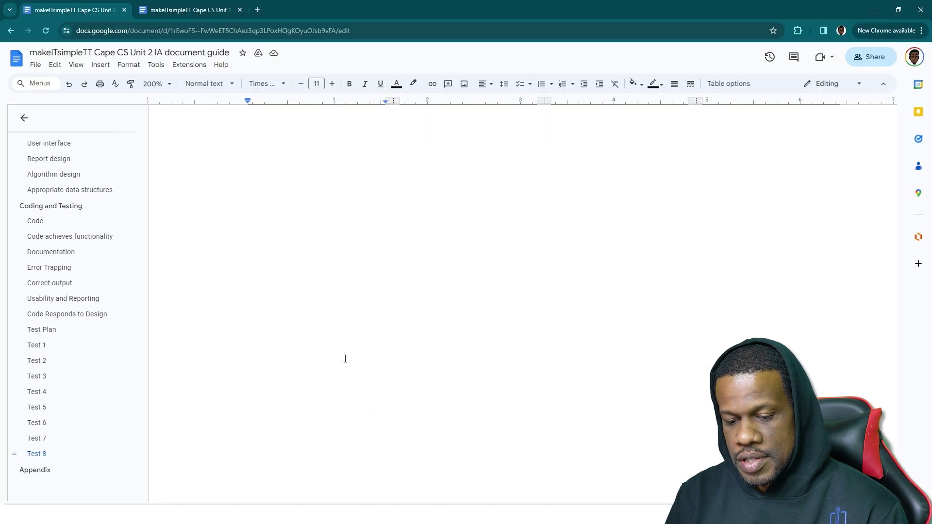
- Delete the Appendix heading and its note about putting graphs and screenshots from the analysis there
scroll(523, 301, down, 5)
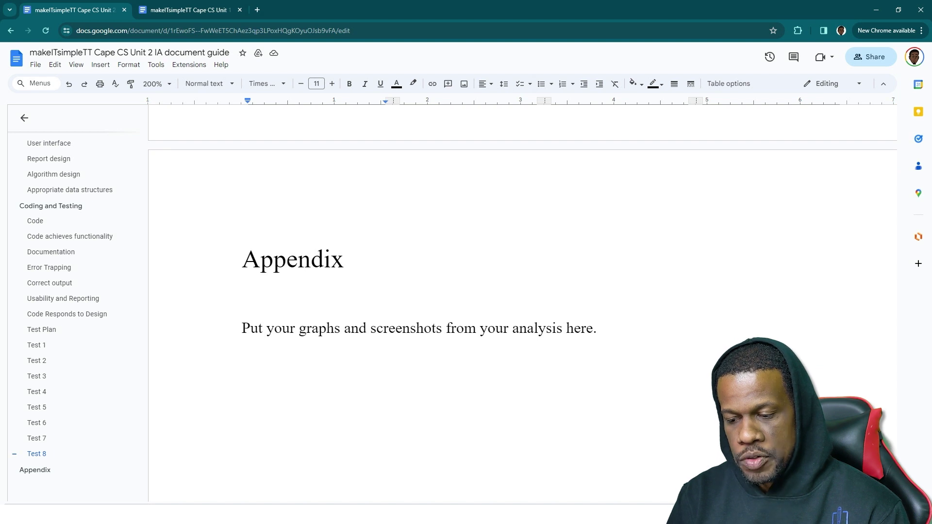
drag(597, 359, 233, 252)
key(BackSpace)
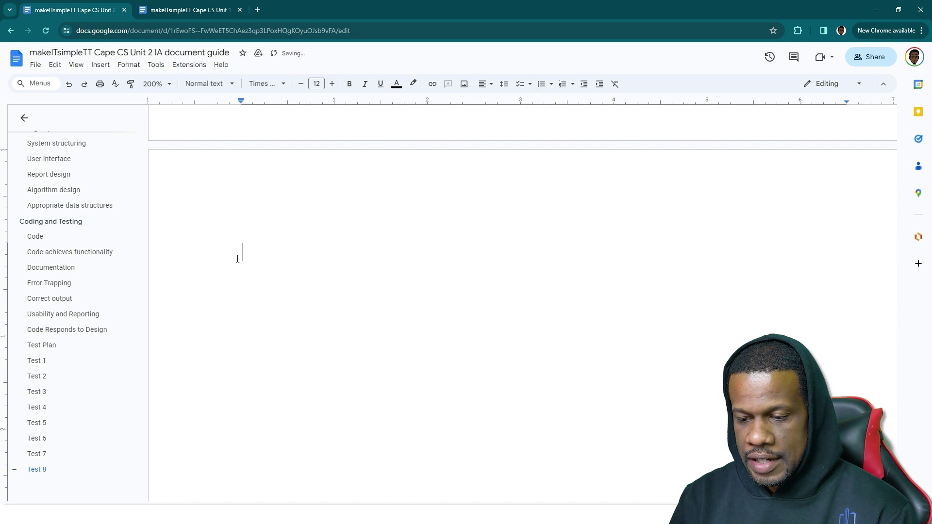
key(BackSpace)
scroll(238, 263, up, 5)
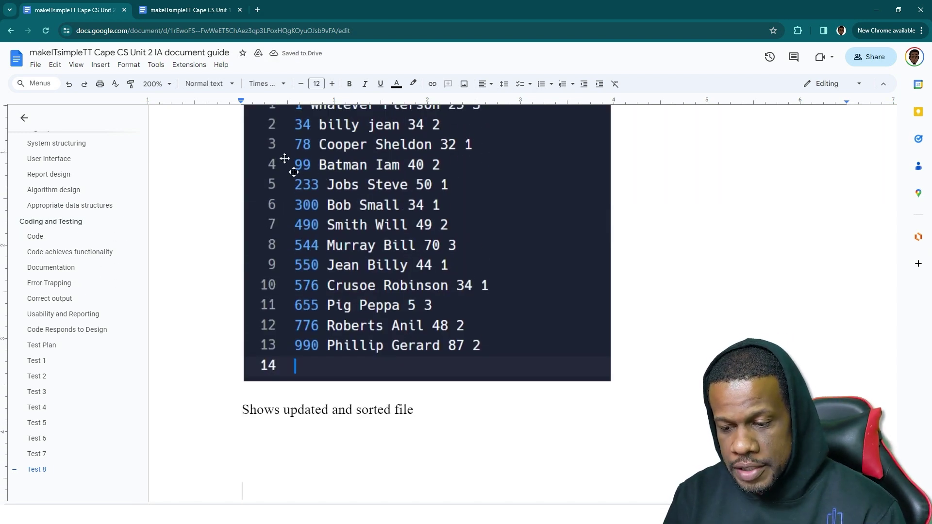
- Recheck the syllabus's Communication and Presentation criteria and examine the guide's outline from Cover page to the Coding and Testing headings
key(alt+Tab)
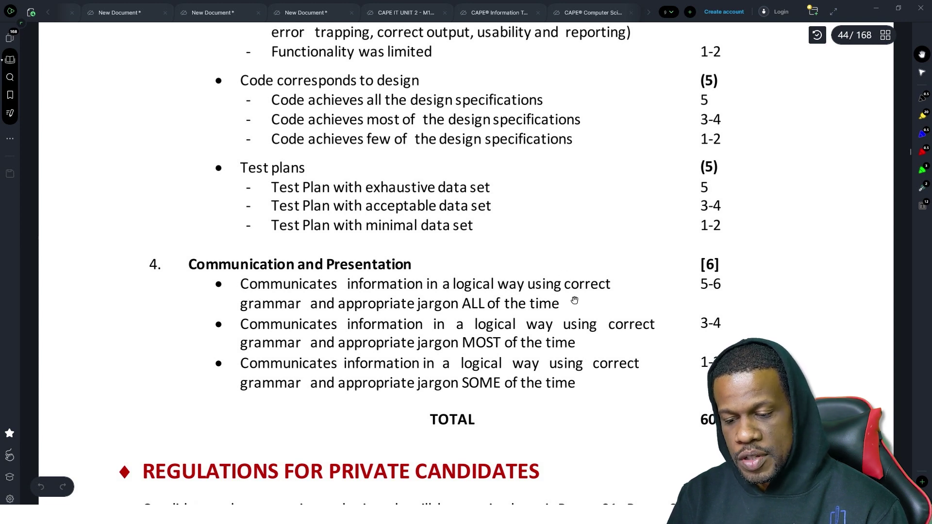
key(alt+Tab)
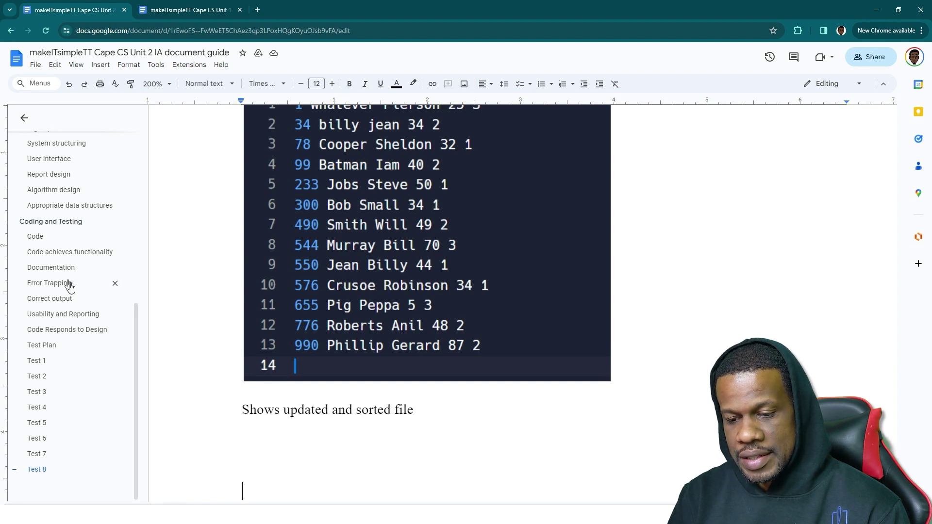
scroll(93, 323, up, 1)
scroll(91, 322, up, 5)
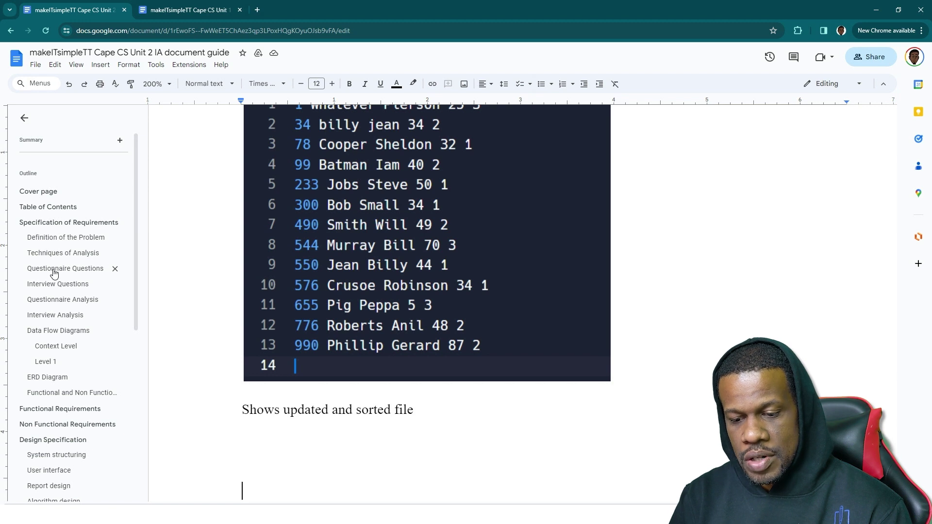
scroll(54, 274, down, 3)
scroll(54, 273, down, 1)
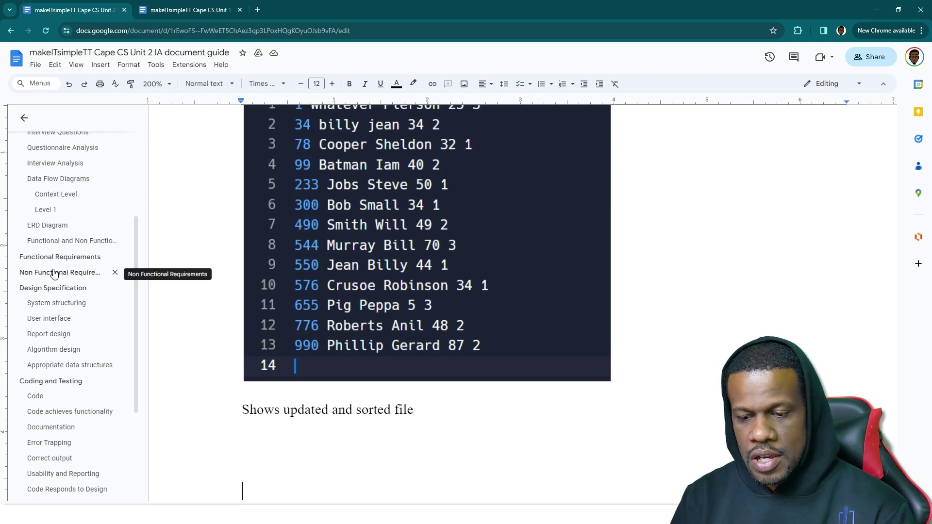
scroll(54, 273, down, 1)
scroll(54, 273, up, 5)
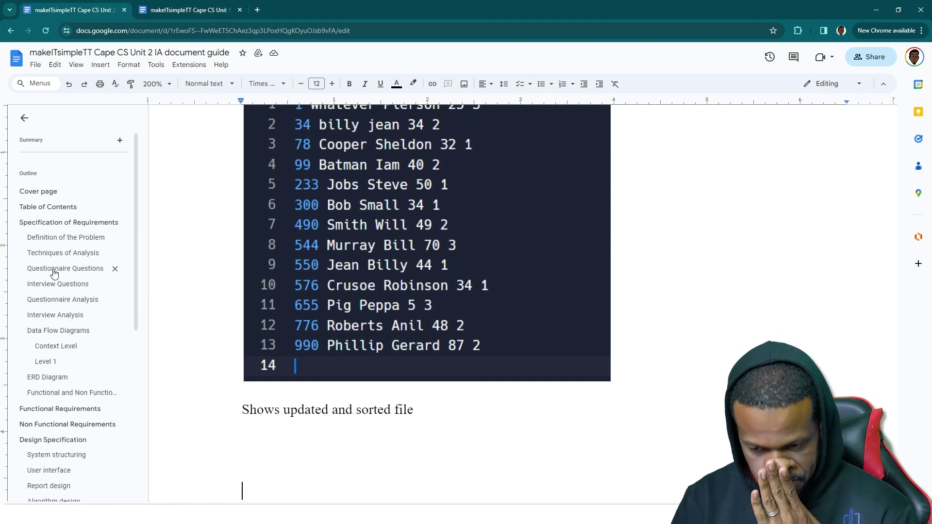
- Go through the Definition of the Problem, System structuring and Appropriate data structures sections of the guide
click(52, 240)
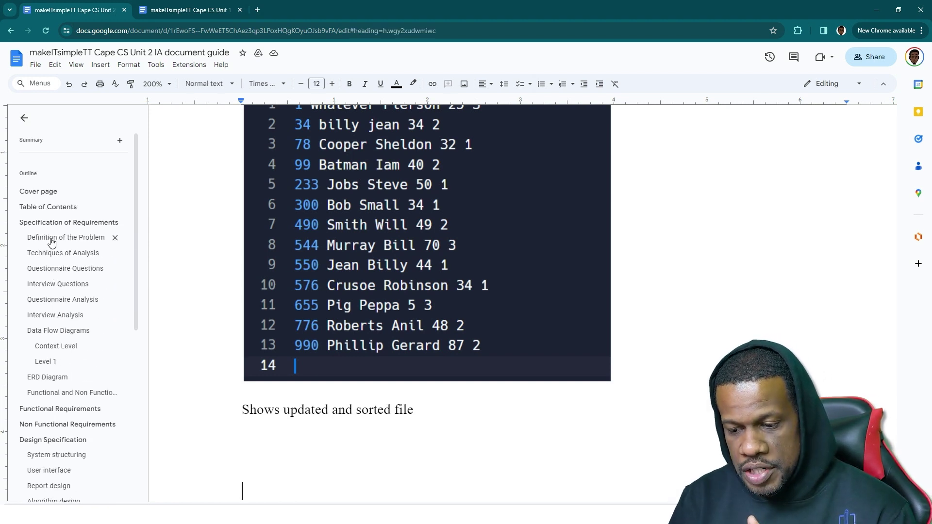
scroll(375, 230, down, 10)
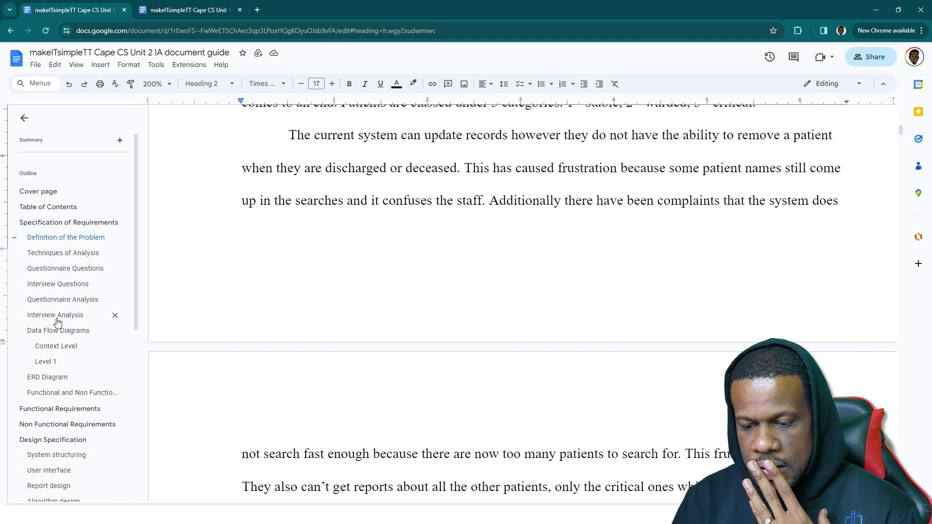
scroll(57, 321, down, 2)
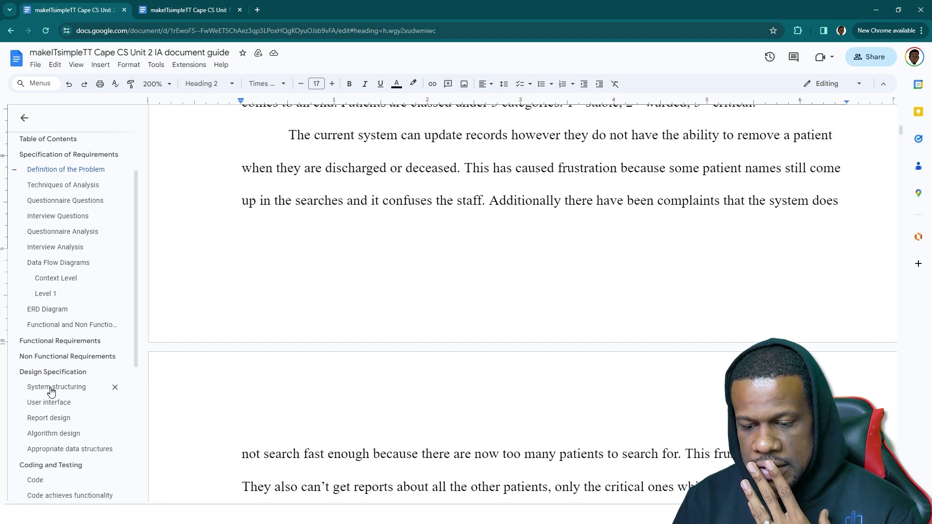
click(53, 387)
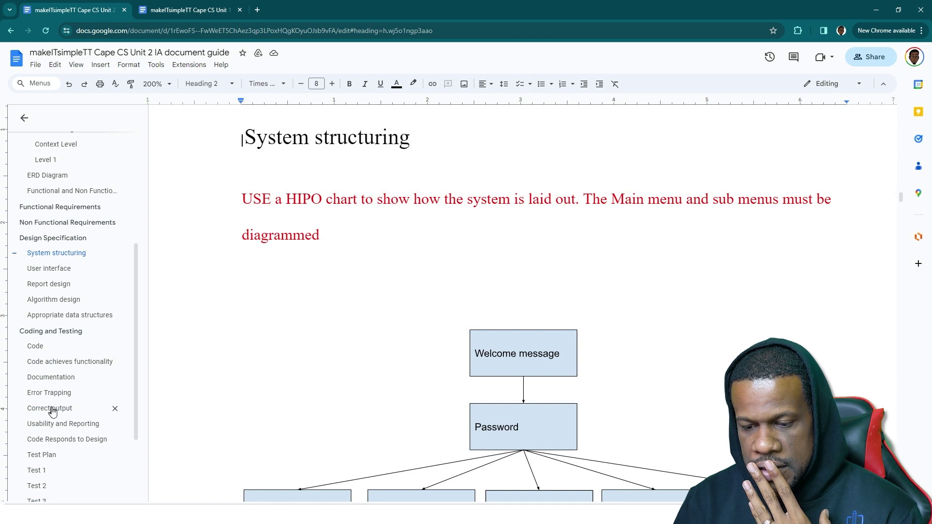
click(61, 319)
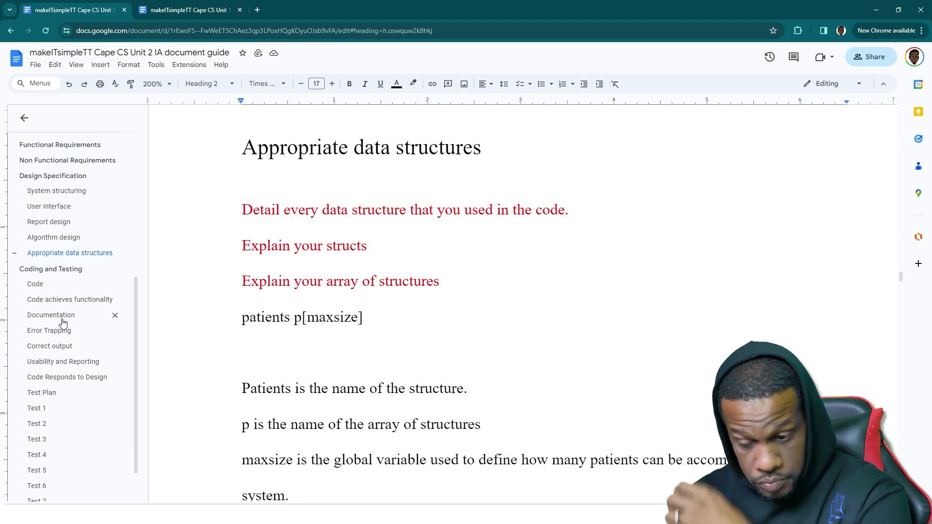
- In the Appropriate data structures explanation, correct "data typed" to "data types" in the sentence on why an array of structures was used
scroll(325, 294, down, 3)
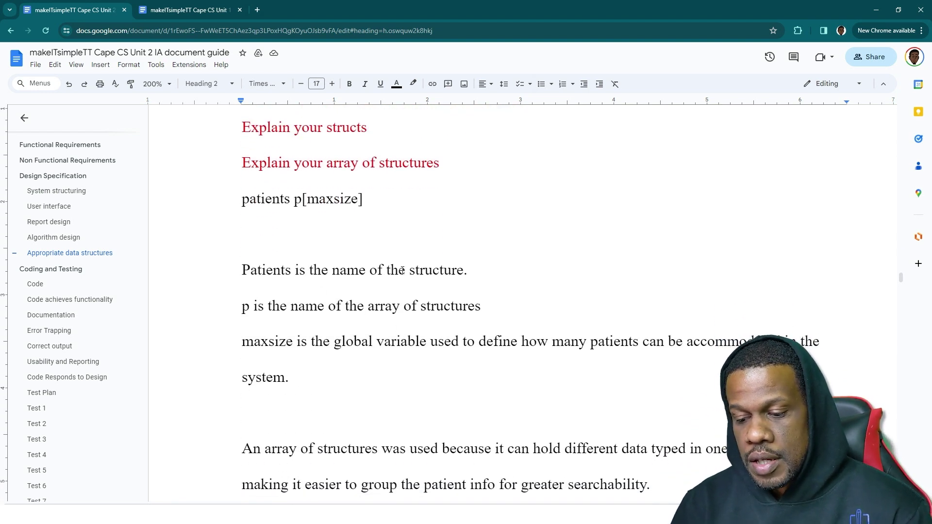
drag(368, 303, 473, 302)
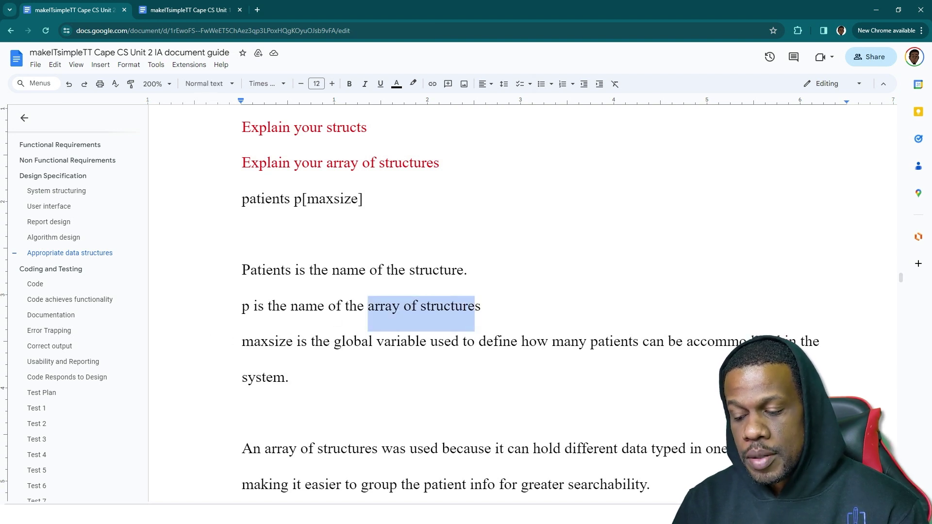
drag(334, 343, 522, 346)
scroll(525, 344, down, 2)
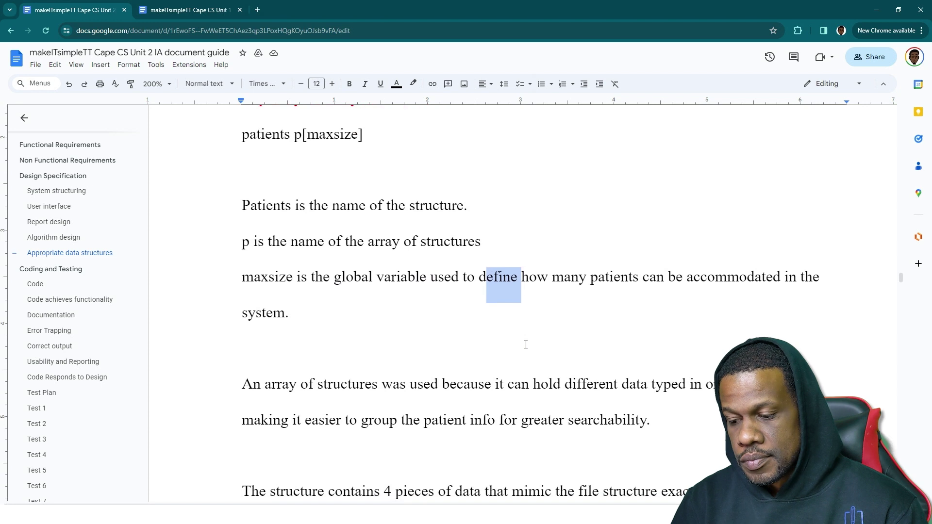
scroll(526, 344, down, 1)
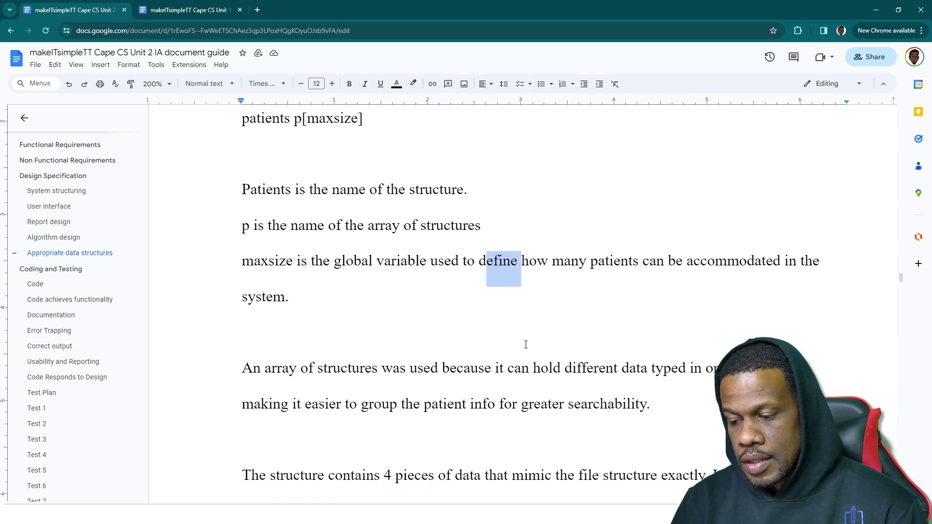
click(684, 367)
key(BackSpace)
text(s)
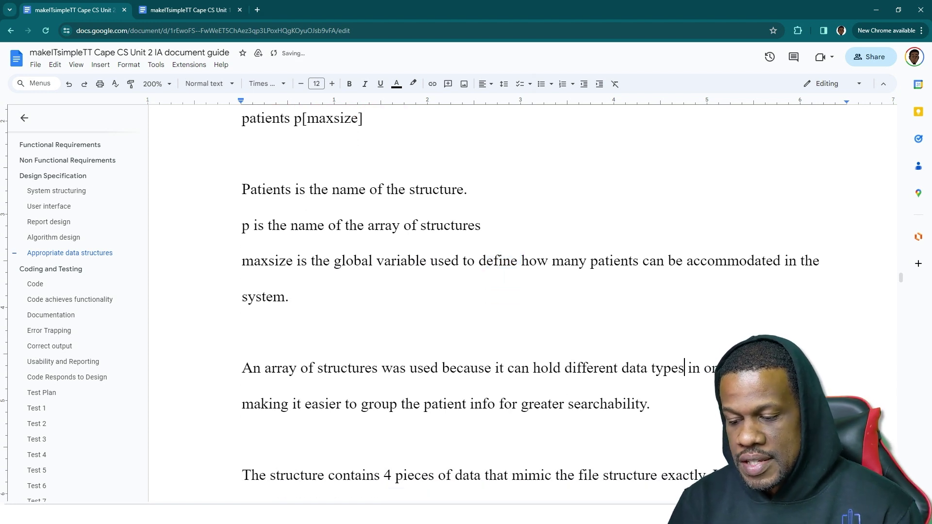
- Review the explanation of the structure's integer and string fields, continuing to the start of the Coding and Testing section
scroll(401, 425, down, 1)
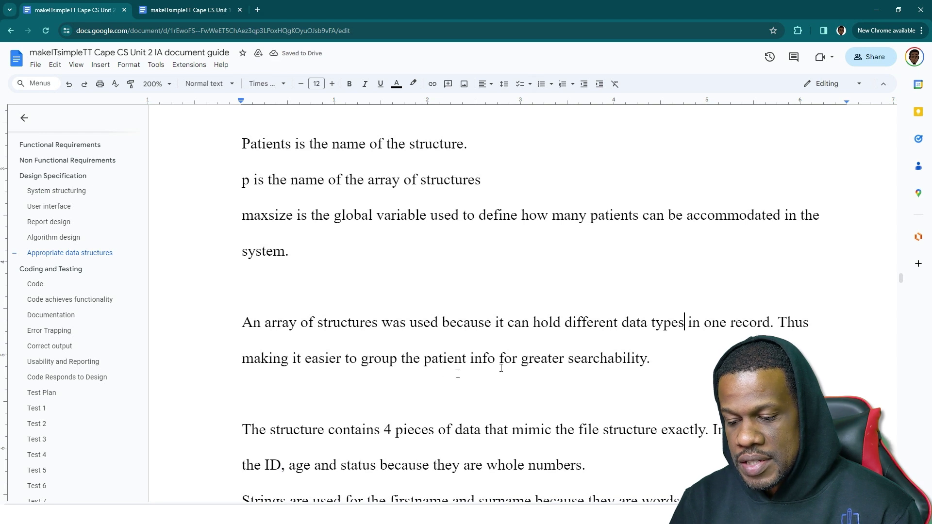
scroll(530, 288, down, 1)
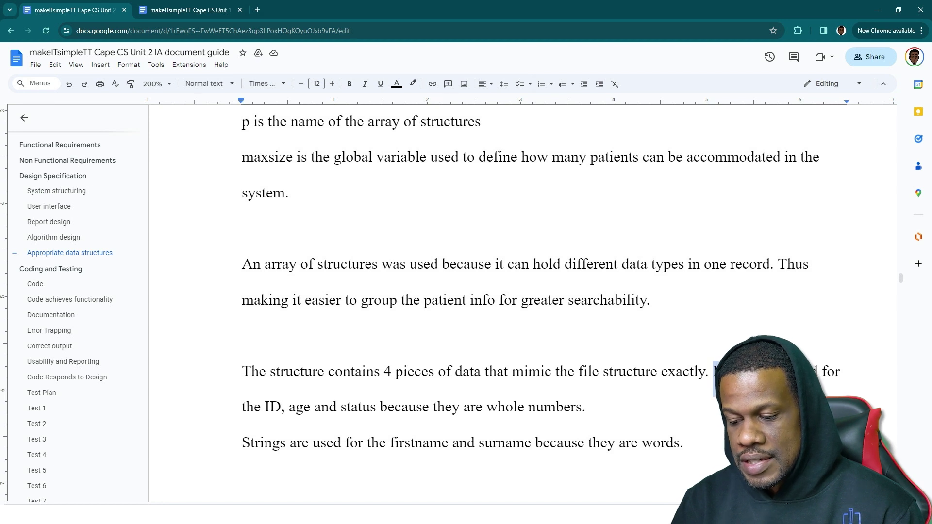
key(shift+Right)
key(shift+Right)
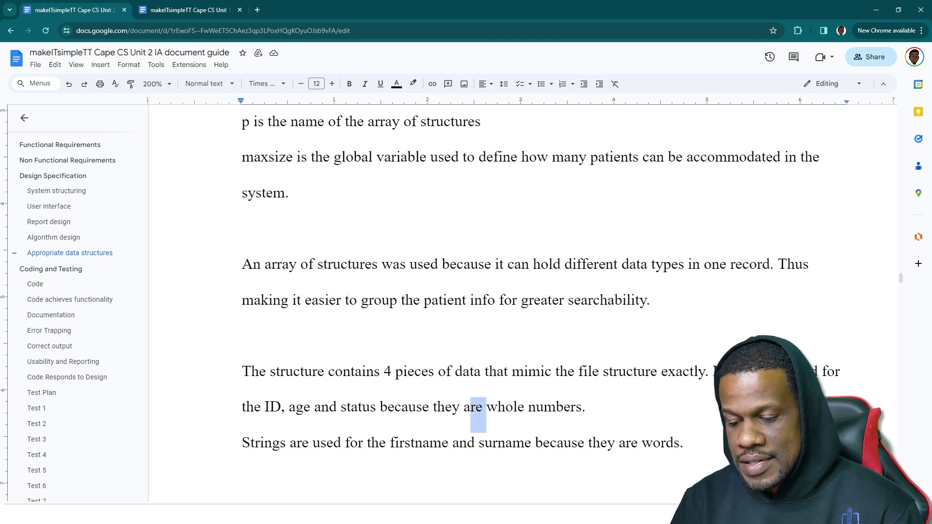
key(Down)
key(Home)
key(shift+Right)
key(shift+Right)
key(shift+Right)
key(shift+Right)
key(shift+Right)
key(shift+Right)
key(shift+Right)
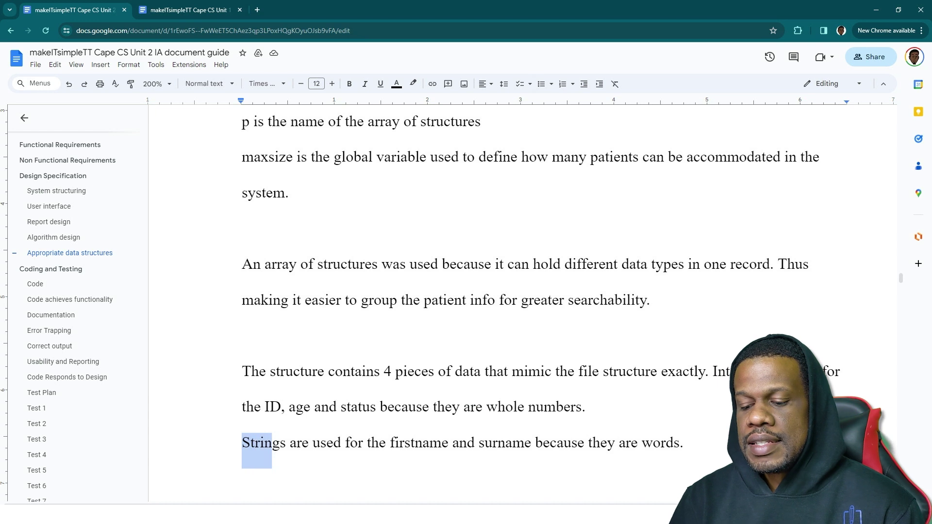
scroll(522, 303, down, 9)
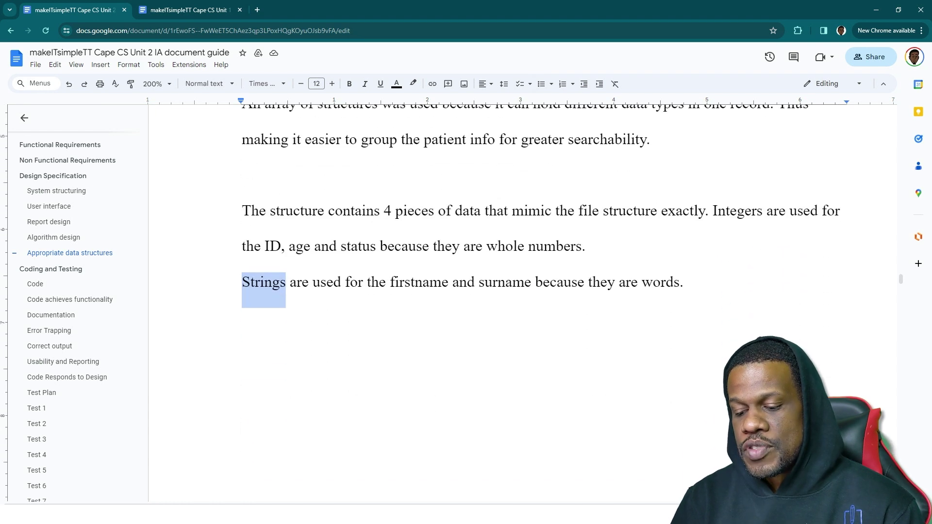
scroll(522, 303, up, 4)
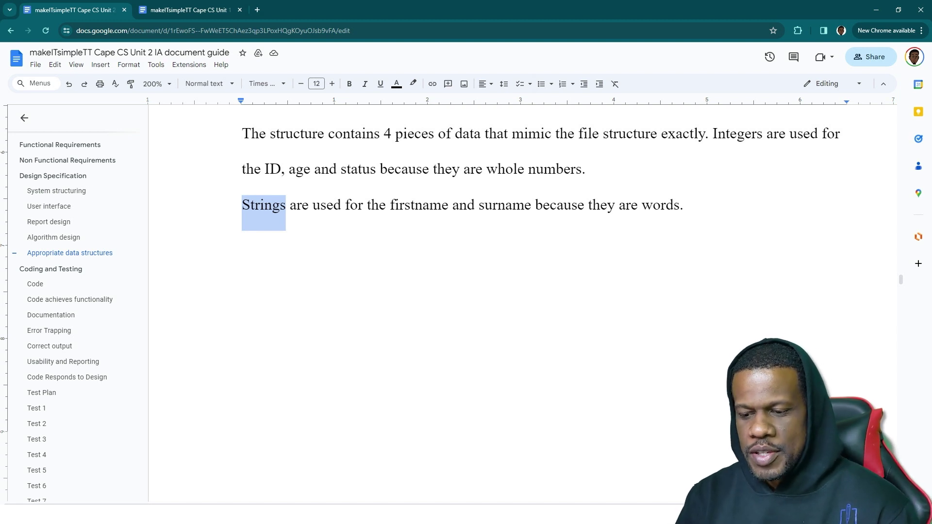
scroll(522, 304, down, 5)
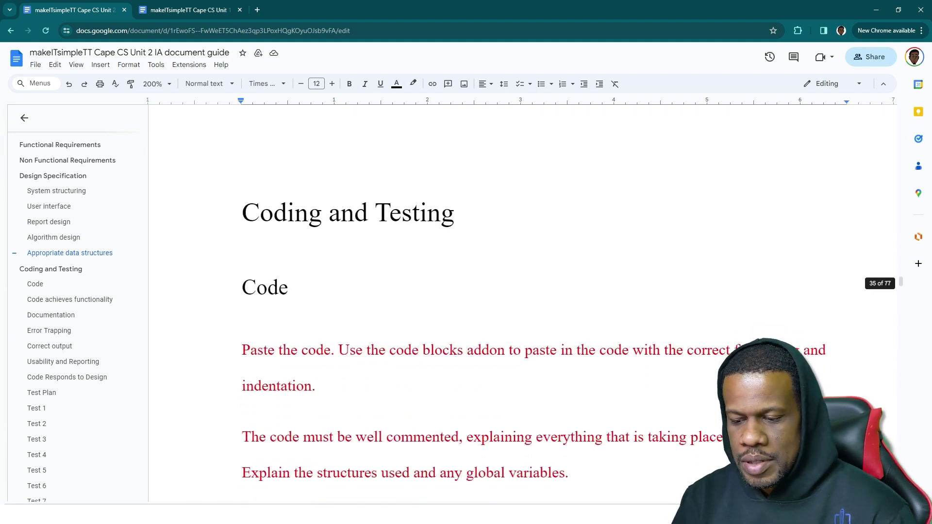
- Delete the delay function and its comment about adding a pause from the C listing in the Code section
scroll(522, 304, down, 5)
scroll(523, 303, down, 2)
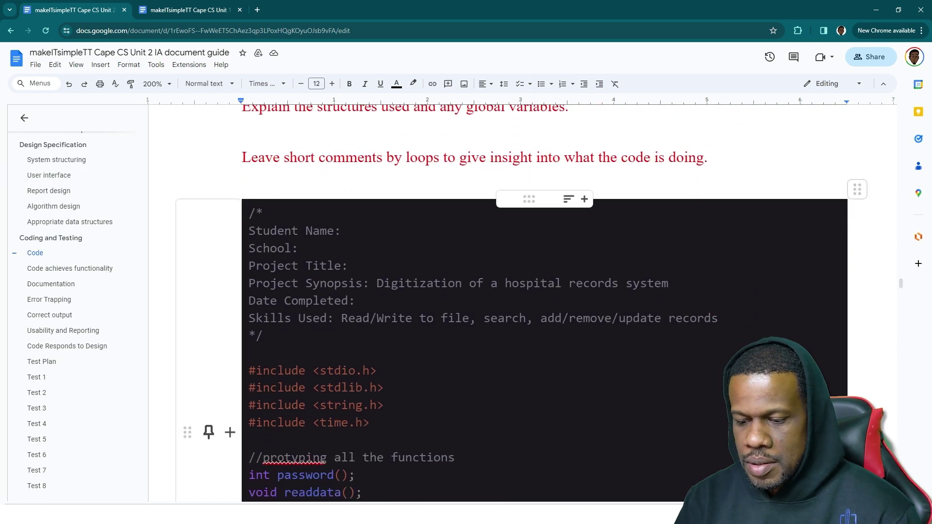
scroll(522, 304, down, 3)
scroll(457, 382, down, 10)
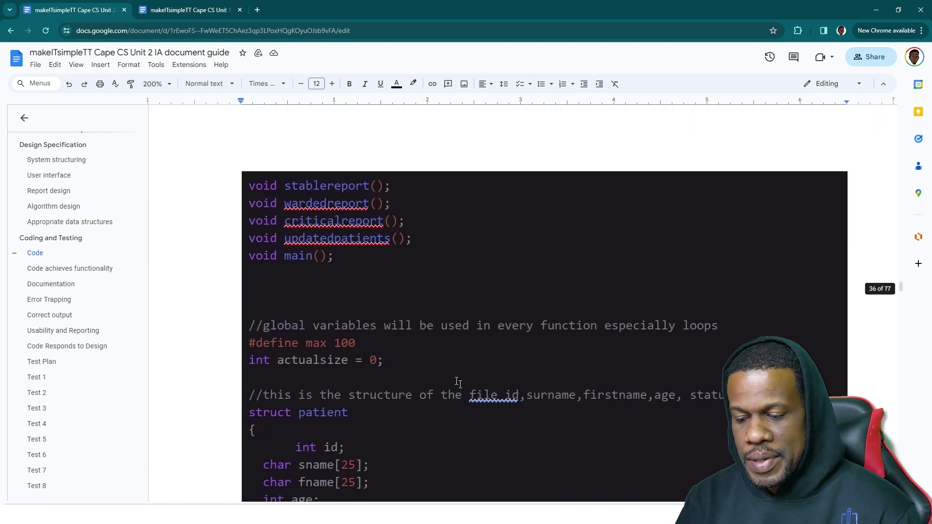
scroll(458, 382, down, 1)
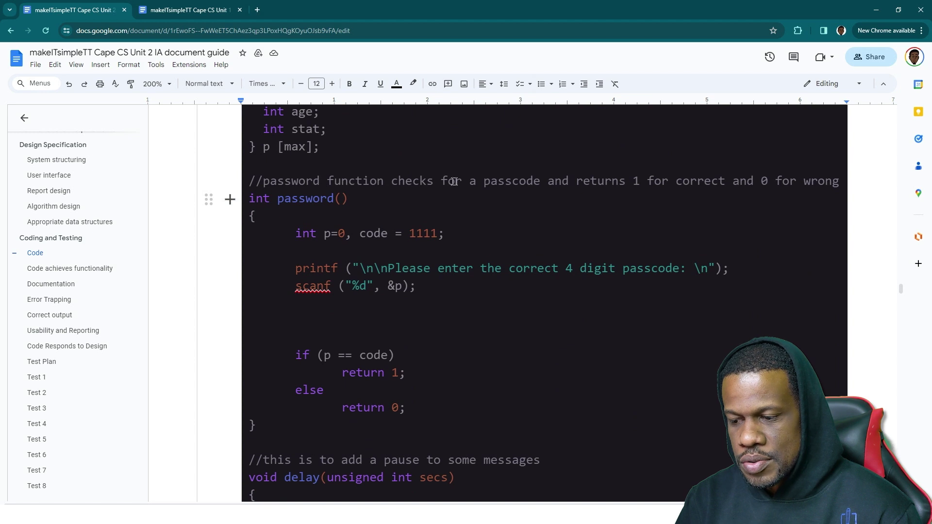
scroll(565, 173, down, 5)
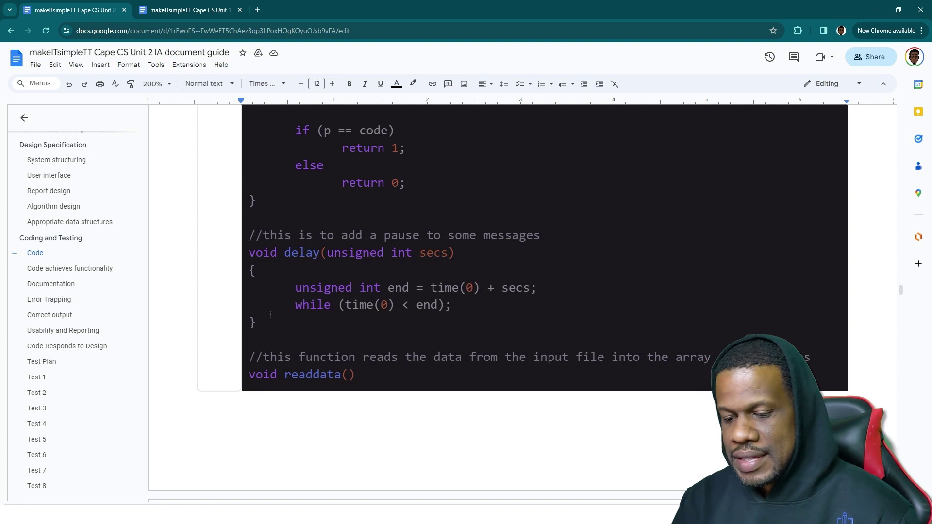
drag(258, 323, 252, 240)
key(BackSpace)
key(BackSpace)
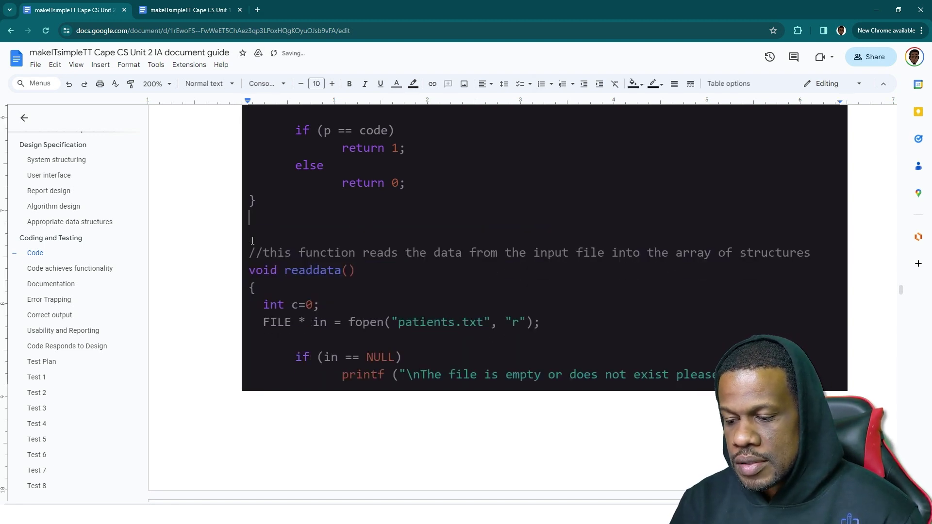
- Switch to the syllabus PDF and check the Coding and Testing criteria, Communication and Presentation marks, and the private and resit candidate regulations
scroll(361, 283, down, 6)
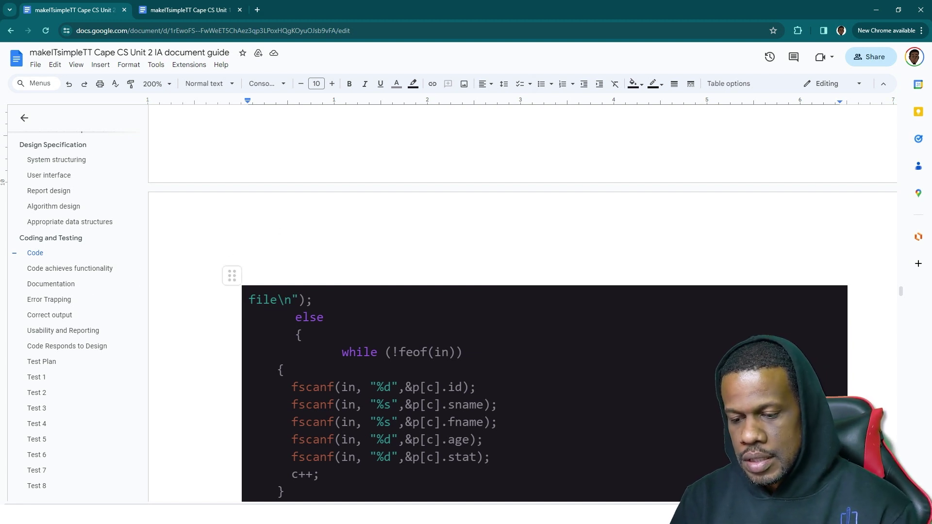
key(alt+Tab)
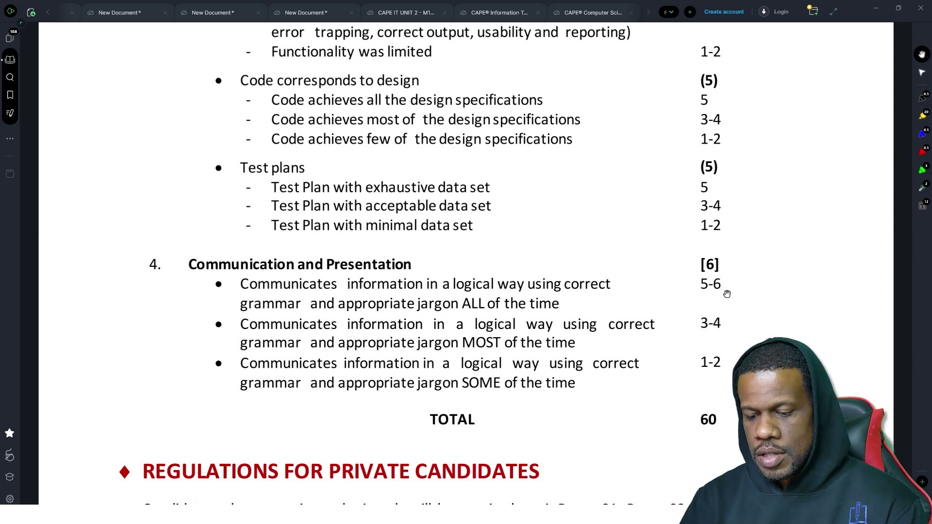
scroll(616, 330, down, 3)
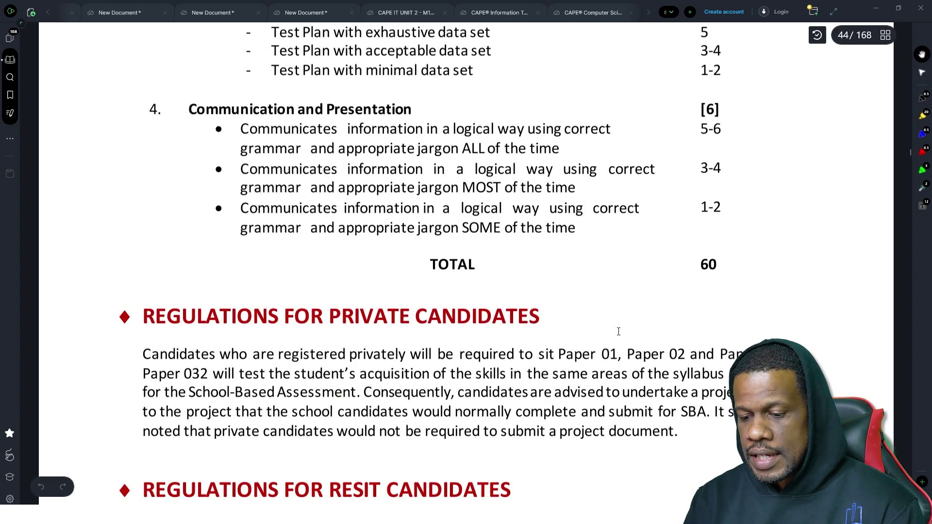
scroll(619, 332, down, 4)
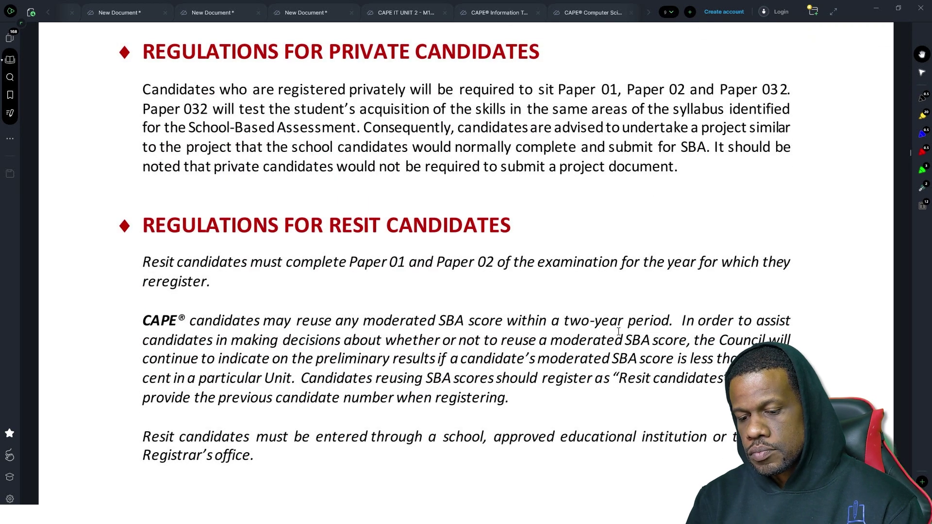
scroll(619, 332, up, 8)
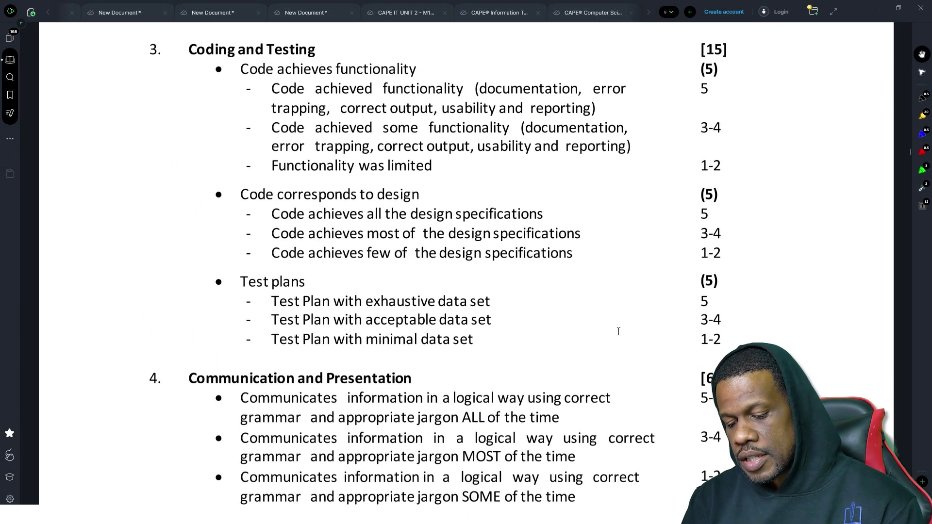
- Return to the guide in the browser and review the Algorithm design pseudocode, Appropriate data structures and the Code section's instructions and listing
key(alt+Tab)
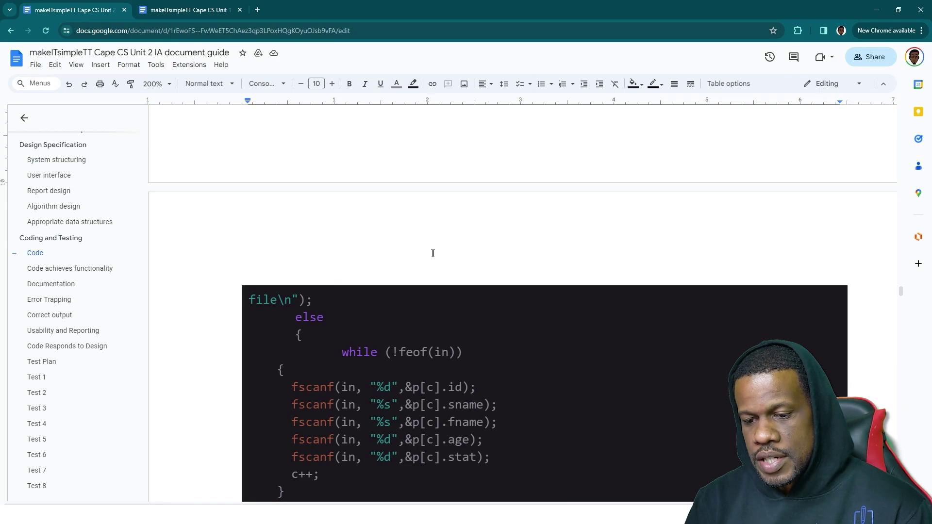
scroll(432, 251, up, 15)
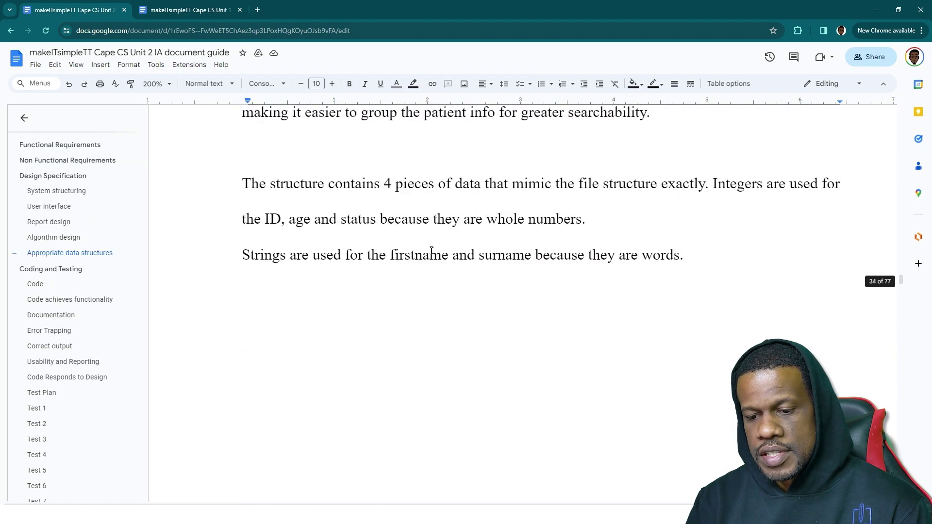
scroll(431, 250, up, 20)
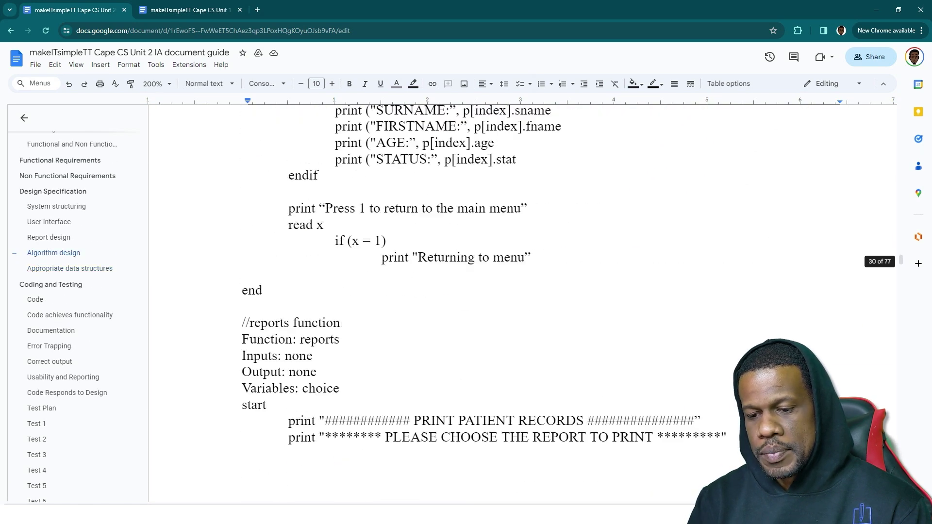
scroll(431, 250, up, 20)
scroll(431, 251, down, 20)
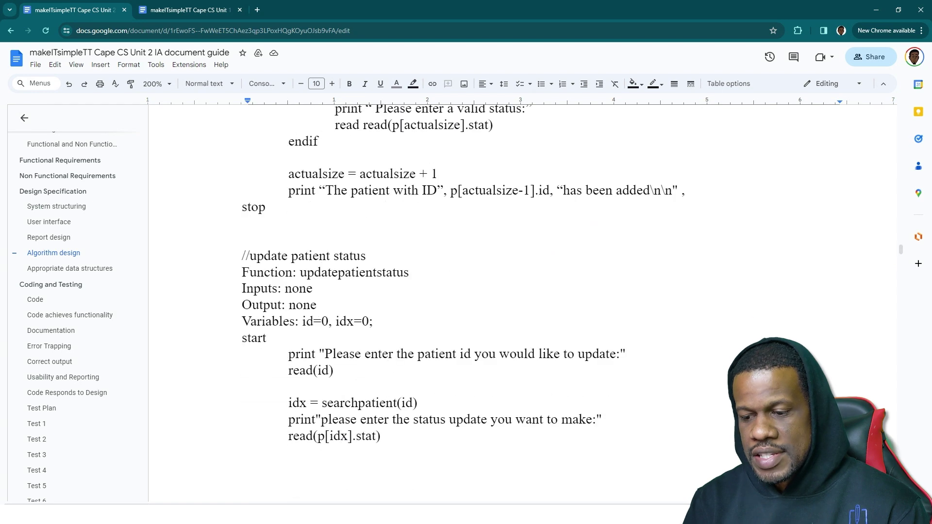
scroll(432, 250, down, 15)
scroll(522, 303, down, 20)
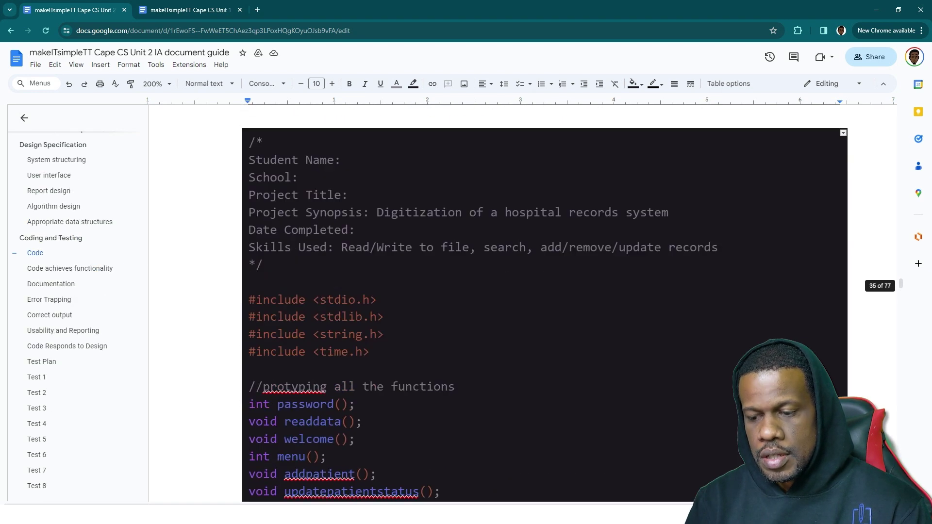
scroll(521, 304, up, 20)
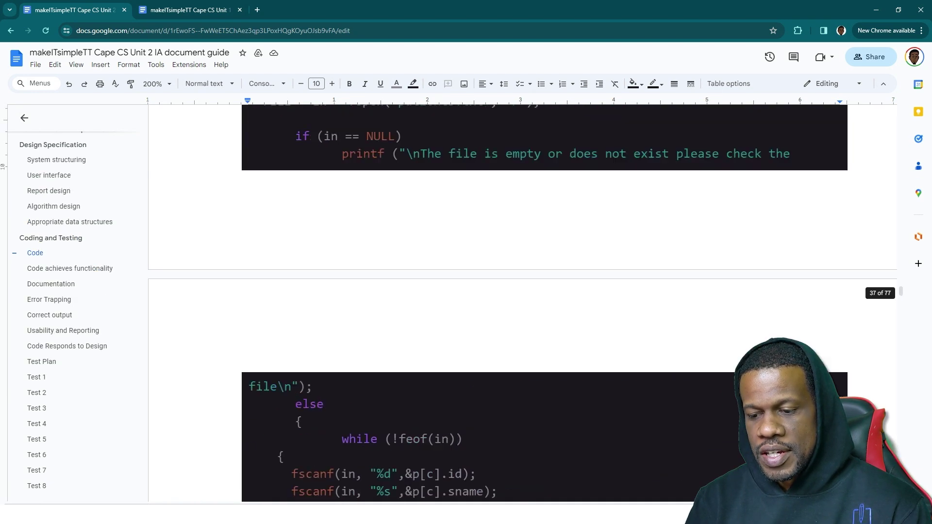
scroll(271, 283, up, 5)
scroll(271, 283, down, 3)
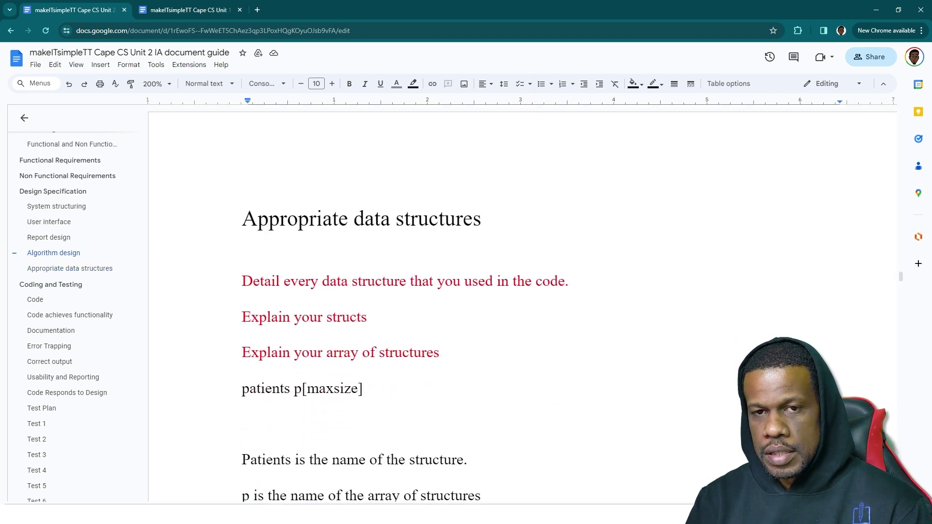
scroll(243, 282, down, 4)
scroll(364, 312, down, 8)
scroll(360, 316, up, 3)
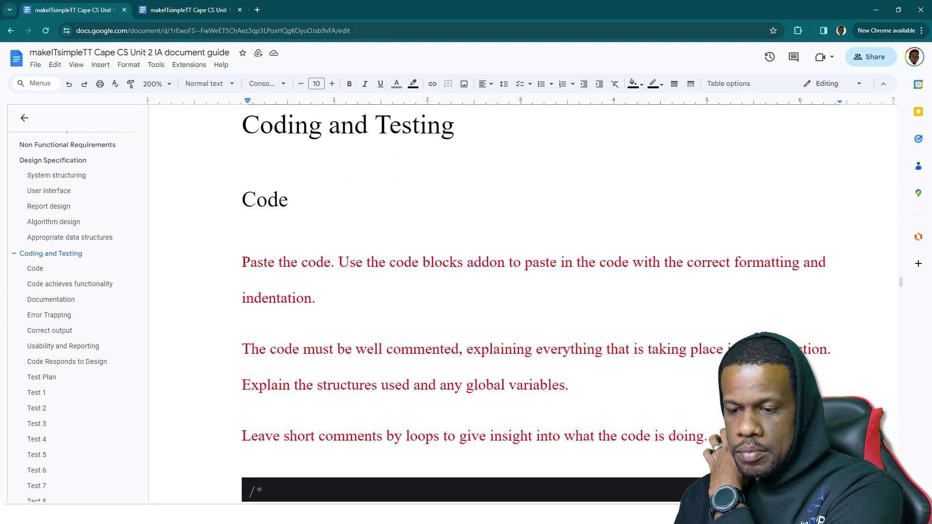
- Go back to the guide's Cover page and examine the table of contents from Specification of Requirements to Coding and Testing
scroll(244, 262, up, 20)
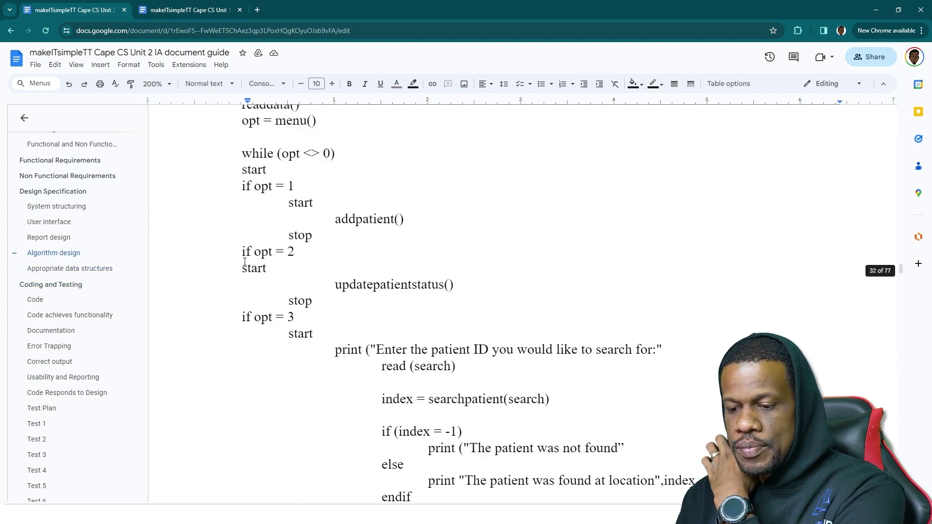
scroll(245, 262, up, 10)
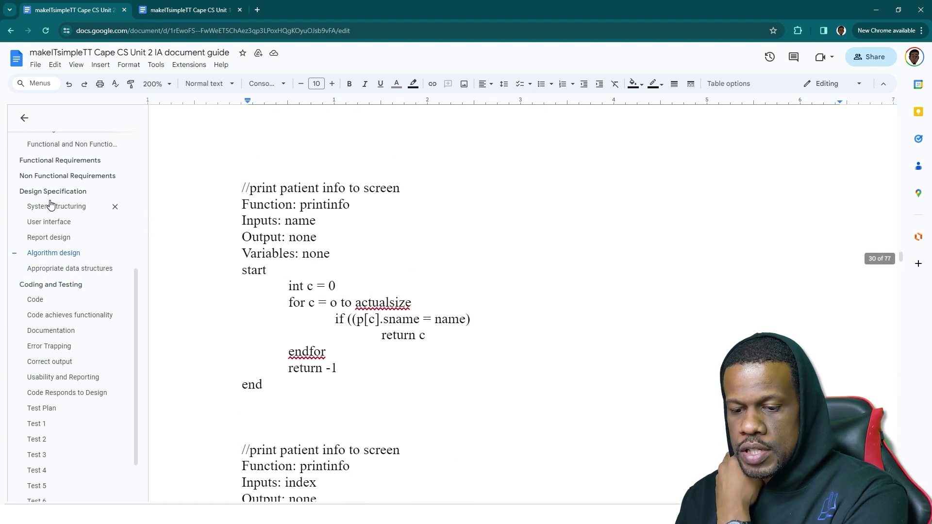
scroll(46, 198, up, 5)
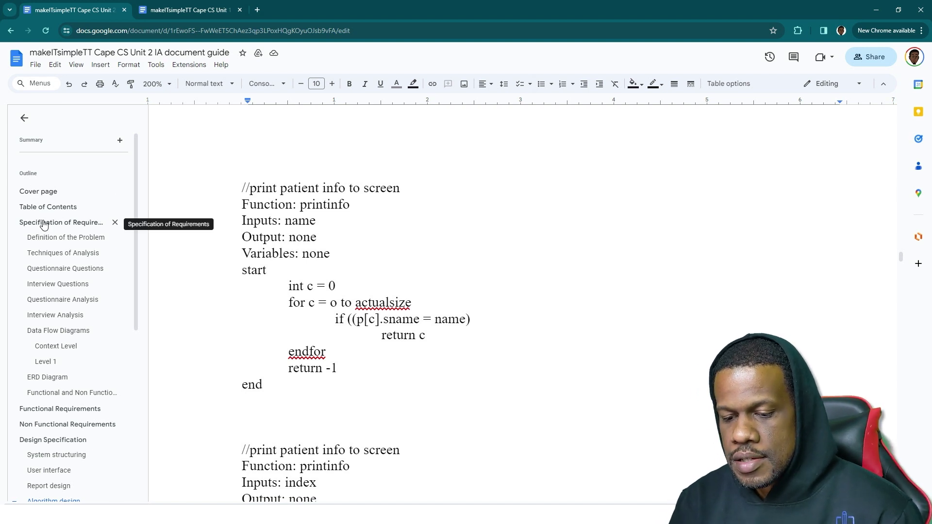
click(38, 192)
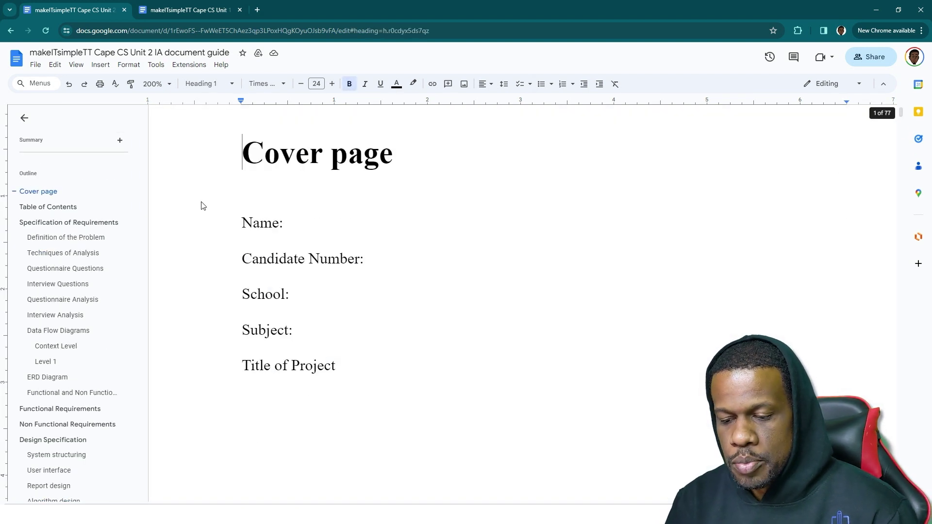
scroll(313, 237, down, 10)
scroll(312, 237, up, 3)
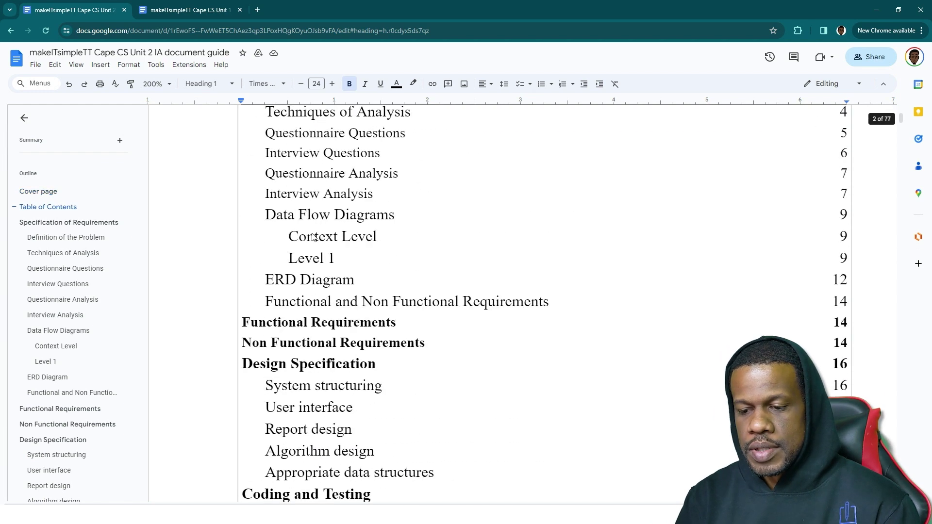
scroll(312, 236, up, 1)
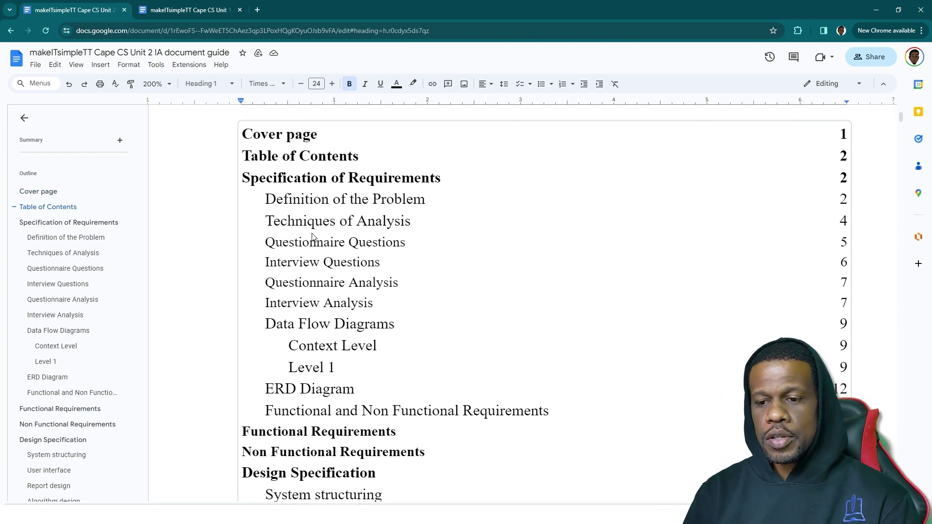